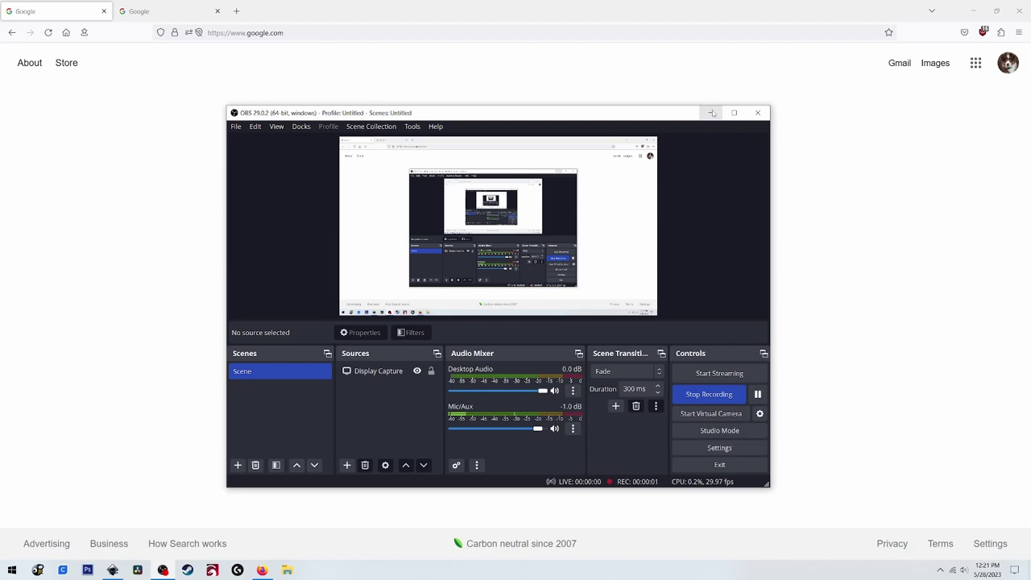
Step: Minimize OBS while it keeps recording, so the Google homepage shows
{"action": "left_click", "coordinate": [709, 113]}
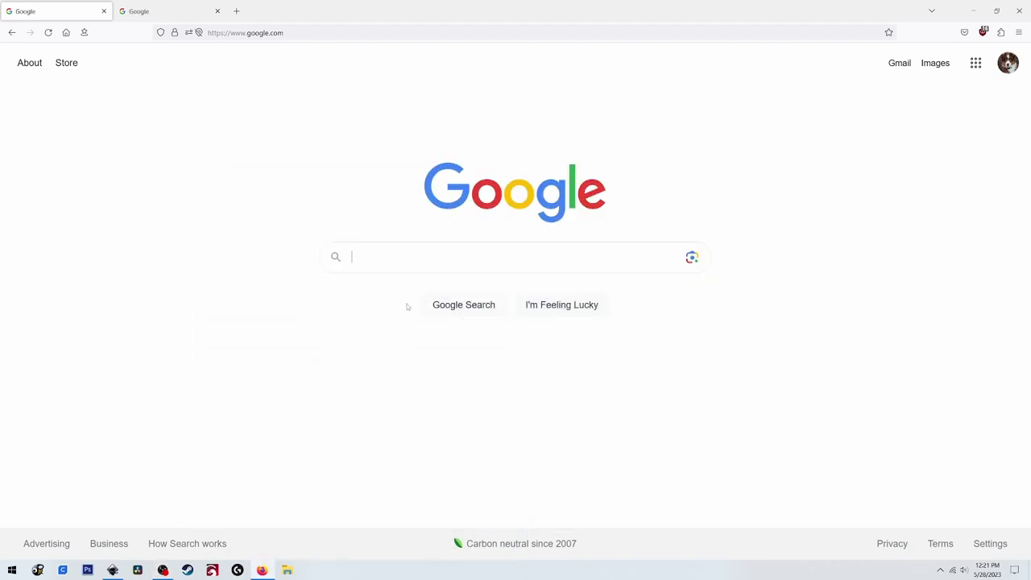
Step: Search Google for 'bicycle patent images'
{"action": "left_click", "coordinate": [372, 270]}
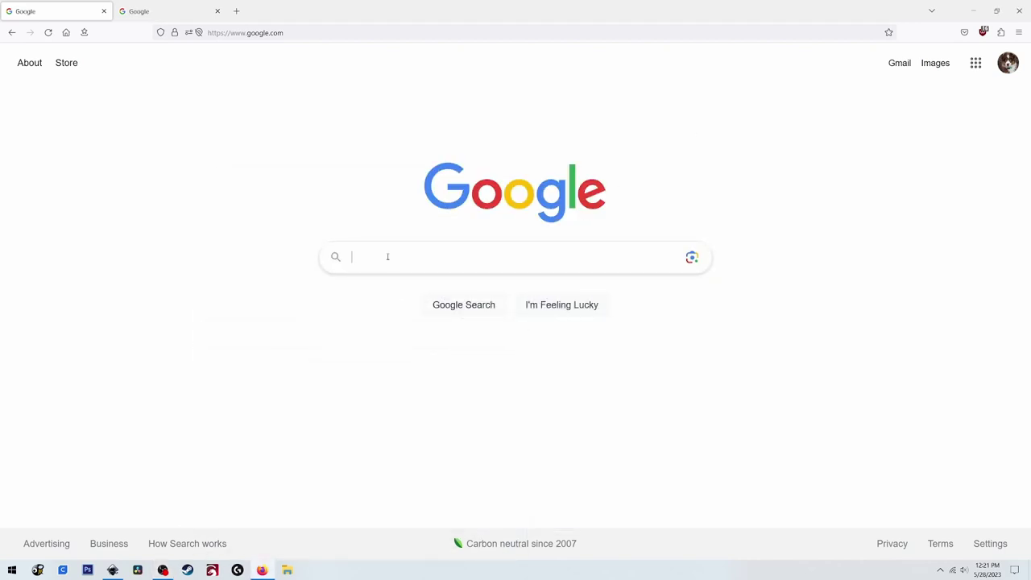
{"action": "left_click", "coordinate": [371, 255]}
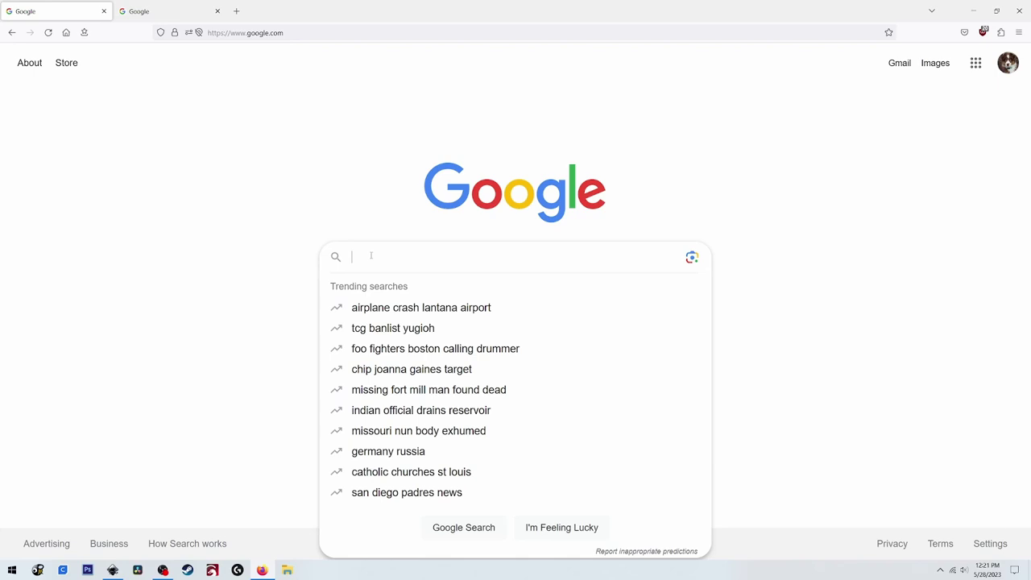
{"action": "type", "text": "bi"}
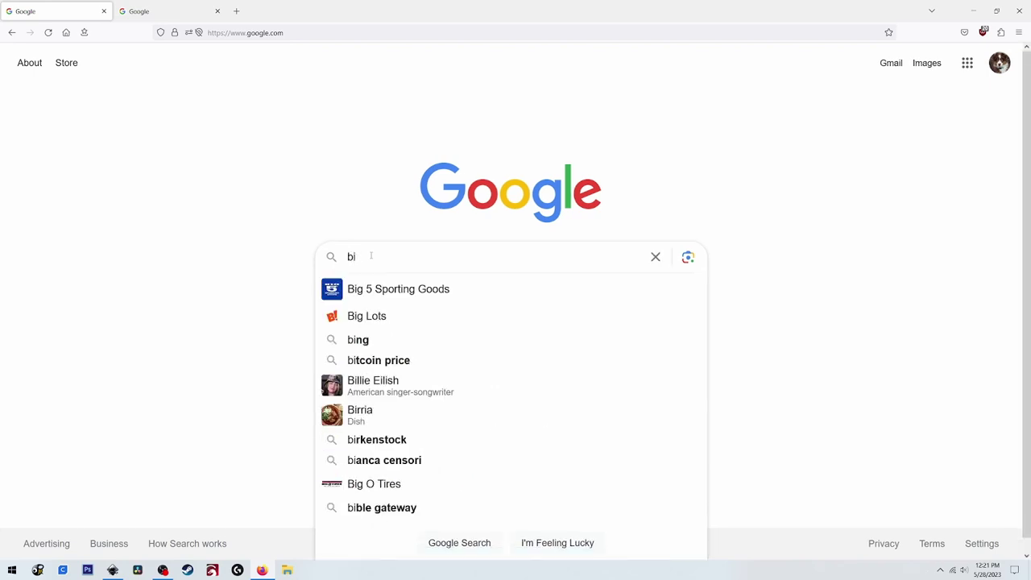
{"action": "type", "text": "cycle"}
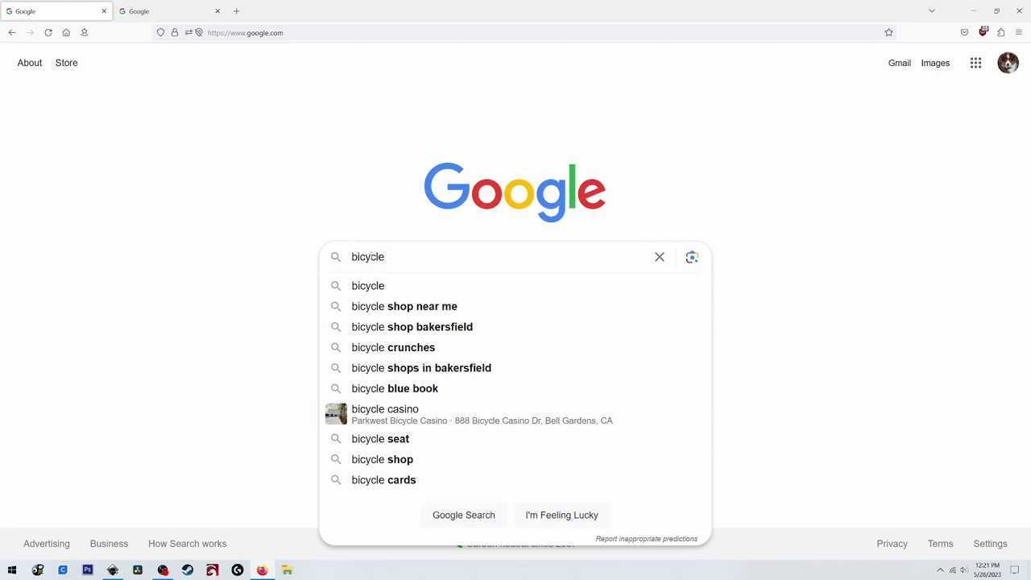
{"action": "type", "text": " patent "}
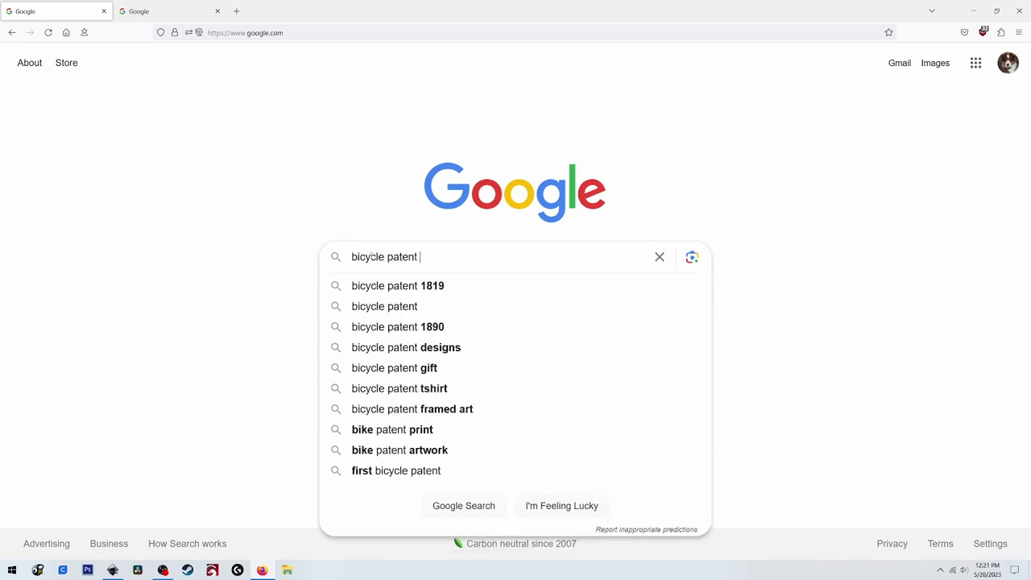
{"action": "type", "text": "images"}
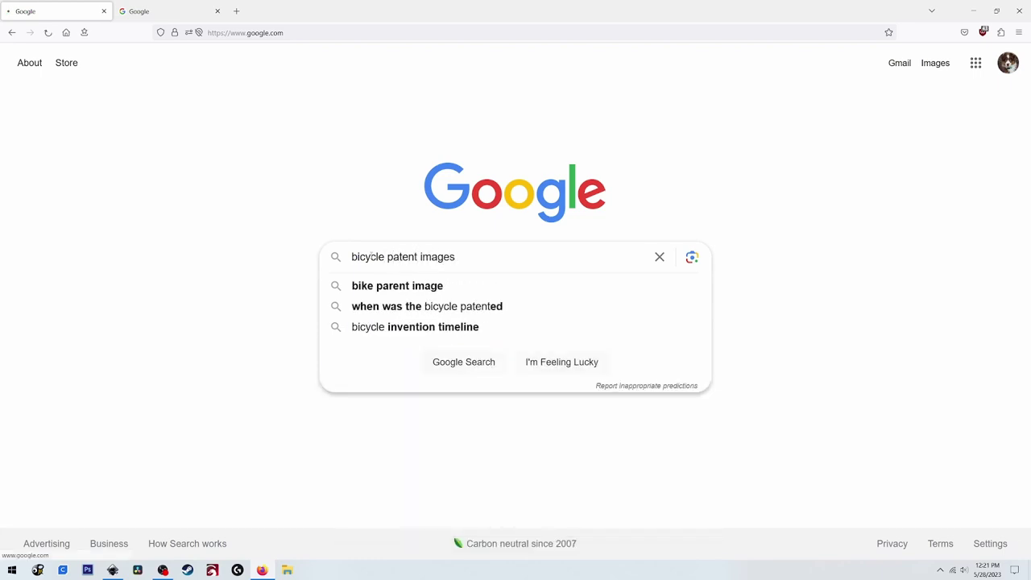
{"action": "key", "text": "Return"}
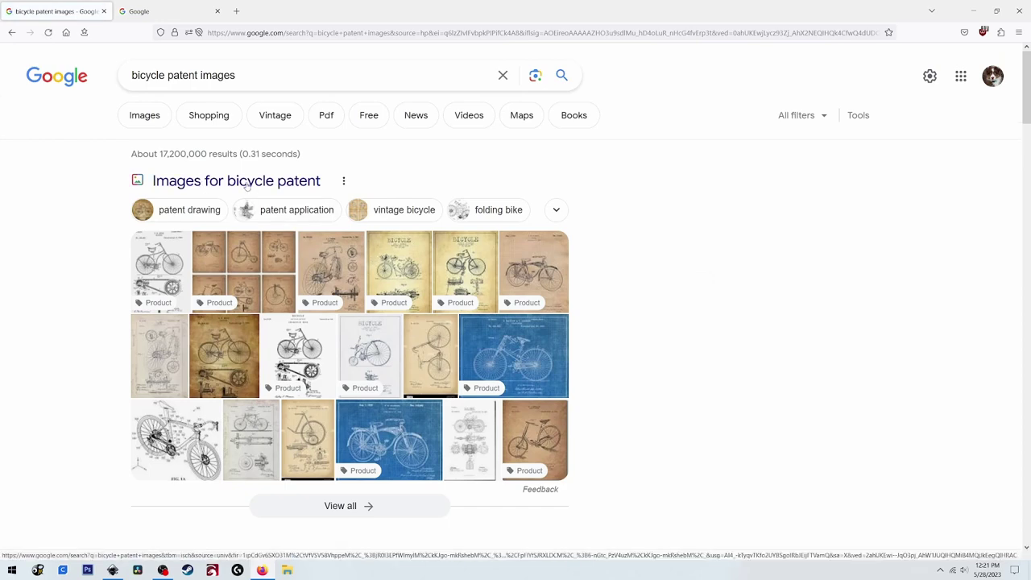
Step: Browse the full image results and preview the blue Velocipede Bicycle 1890 blueprint
{"action": "left_click", "coordinate": [247, 186]}
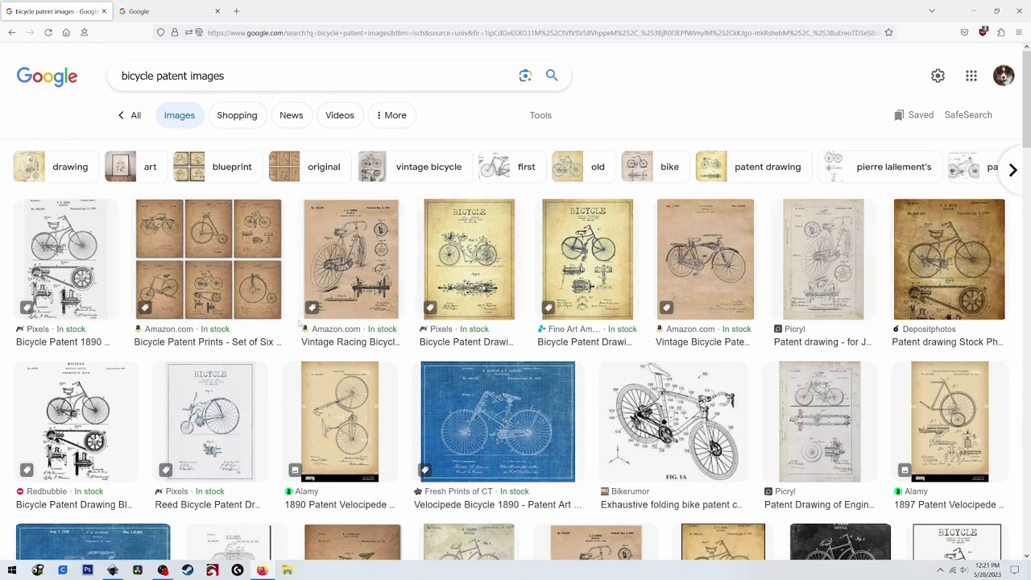
{"action": "scroll", "coordinate": [286, 328], "scroll_direction": "down", "scroll_amount": 2}
{"action": "scroll", "coordinate": [286, 327], "scroll_direction": "down", "scroll_amount": 1}
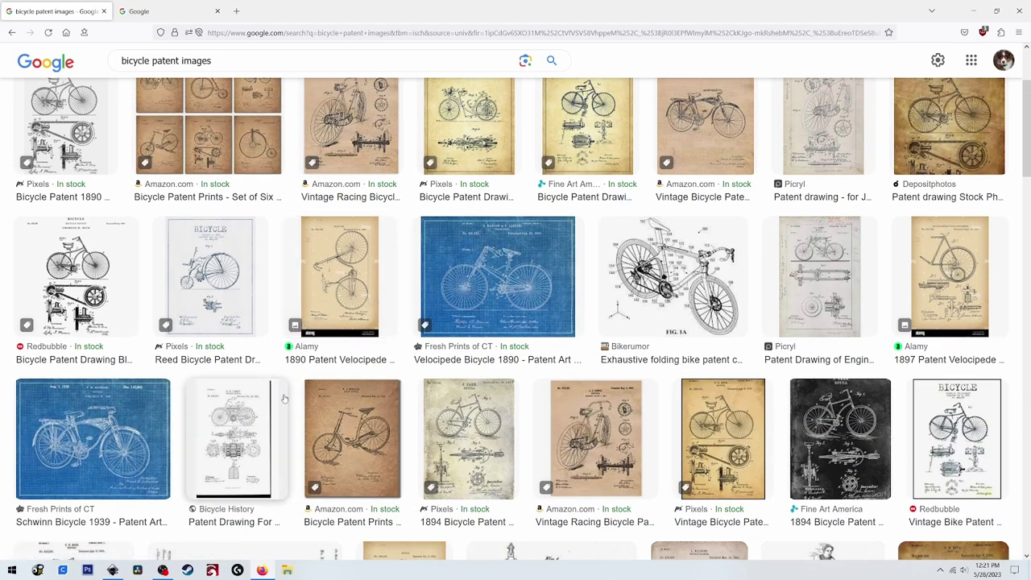
{"action": "scroll", "coordinate": [299, 393], "scroll_direction": "down", "scroll_amount": 2}
{"action": "scroll", "coordinate": [300, 393], "scroll_direction": "down", "scroll_amount": 5}
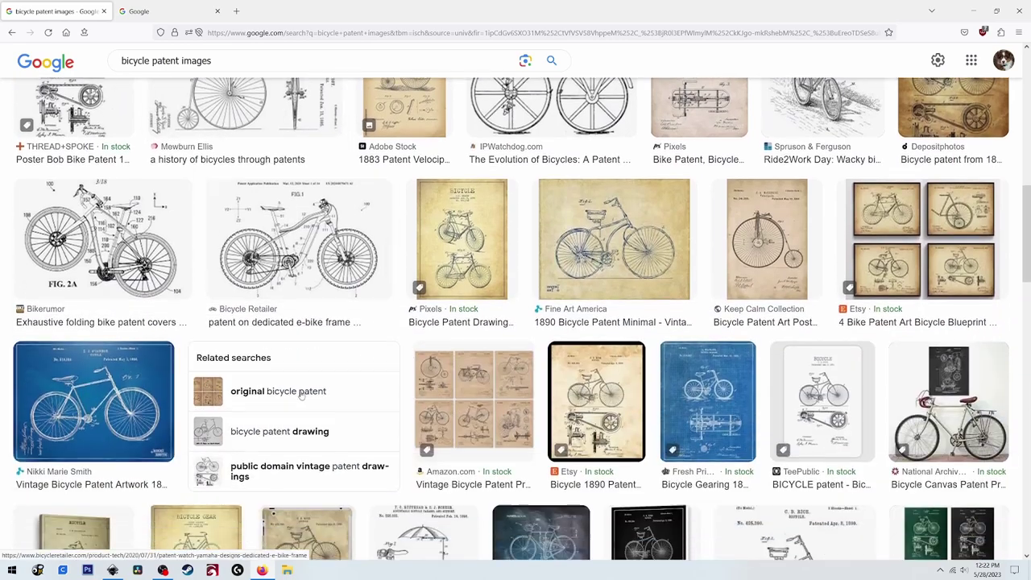
{"action": "scroll", "coordinate": [387, 395], "scroll_direction": "up", "scroll_amount": 4}
{"action": "scroll", "coordinate": [386, 395], "scroll_direction": "up", "scroll_amount": 5}
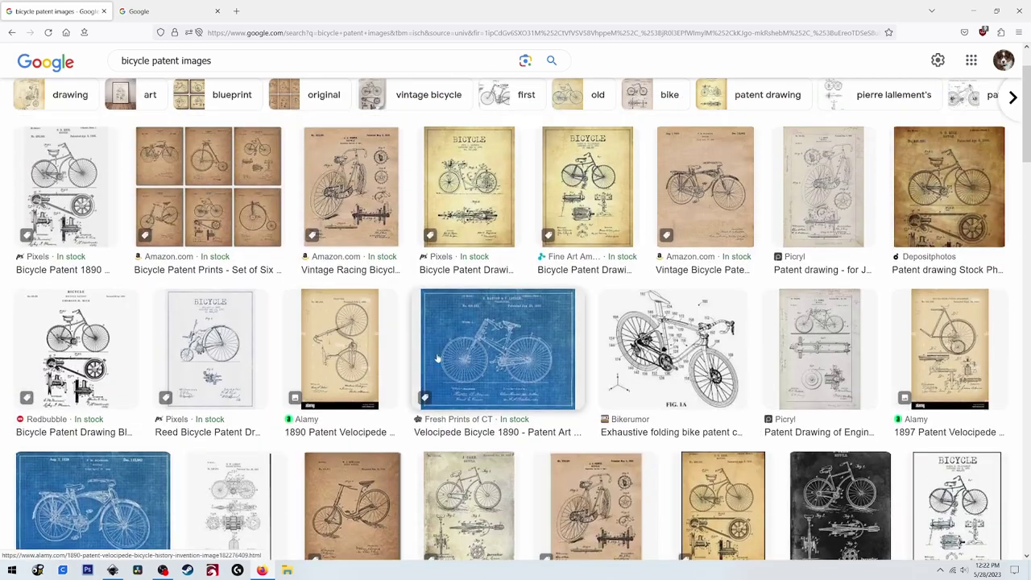
{"action": "left_click", "coordinate": [497, 345]}
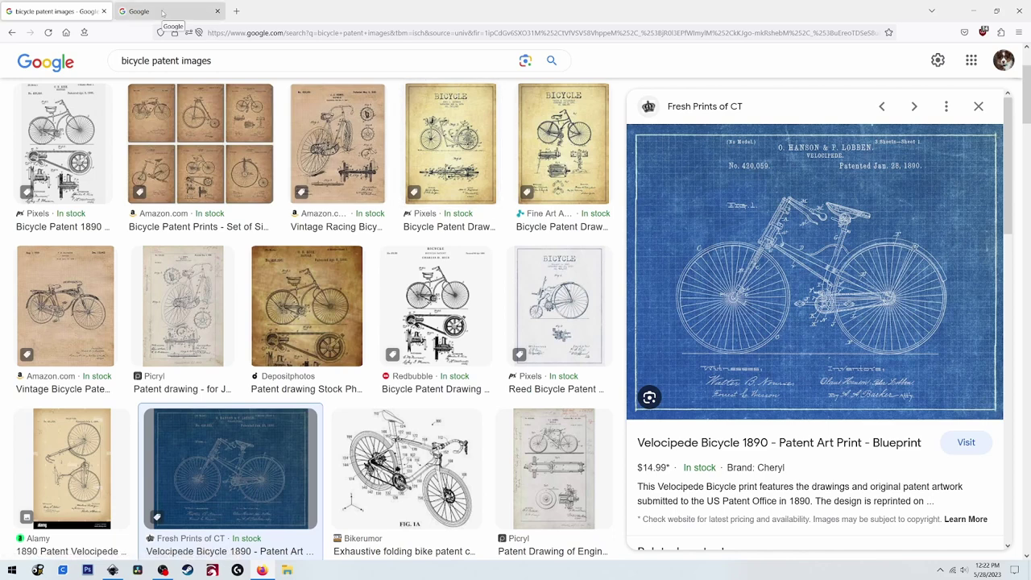
Step: In the second tab, search 'google patent advanced' and open Google Patents Advanced Search
{"action": "left_click", "coordinate": [162, 12]}
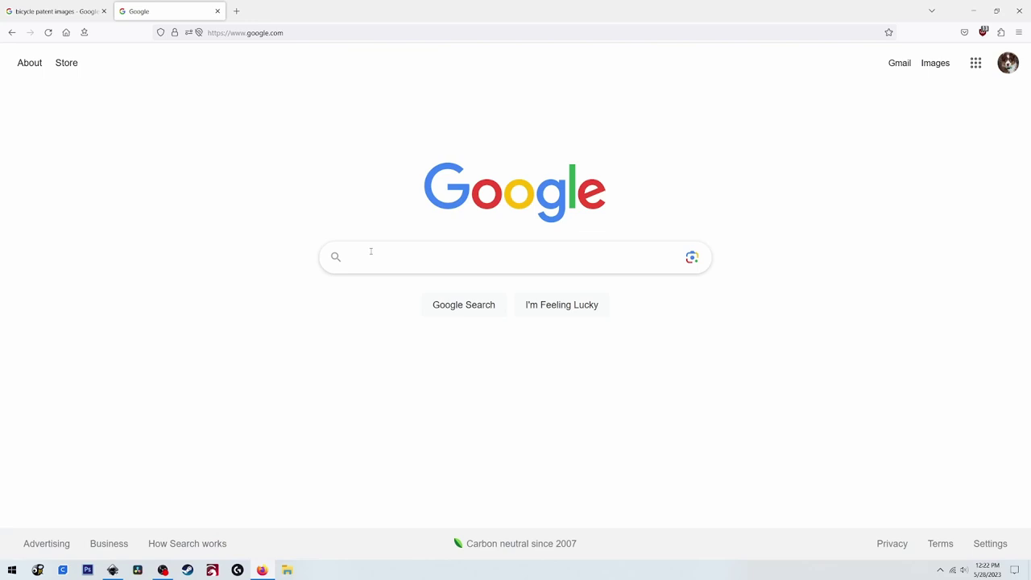
{"action": "type", "text": "goo"}
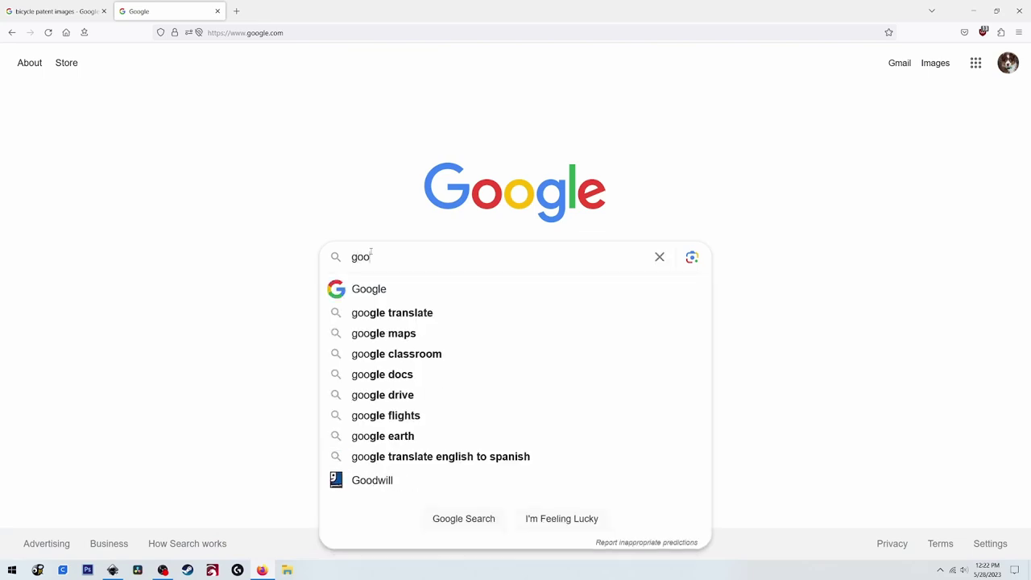
{"action": "type", "text": "gle pa"}
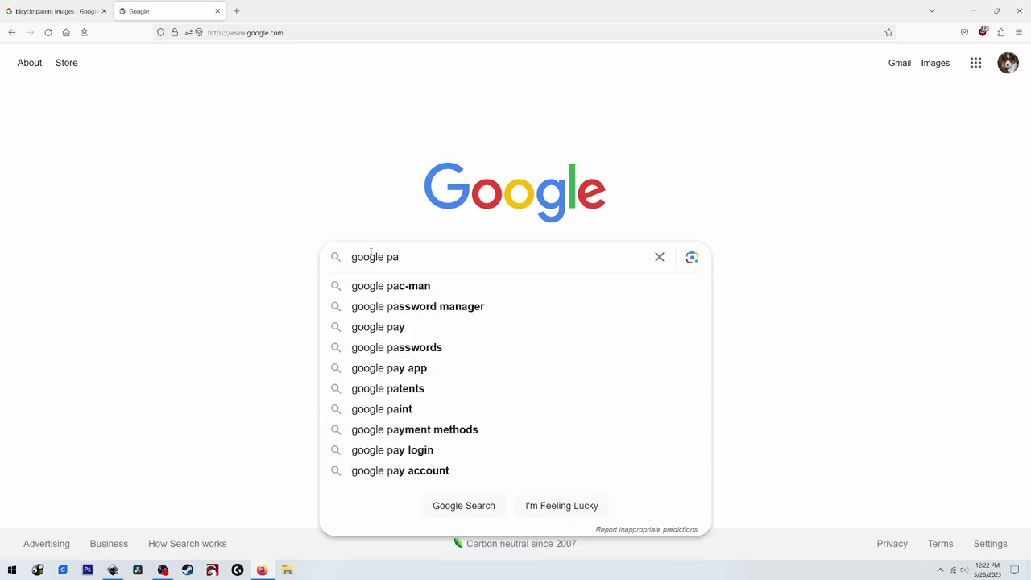
{"action": "type", "text": "tent adv"}
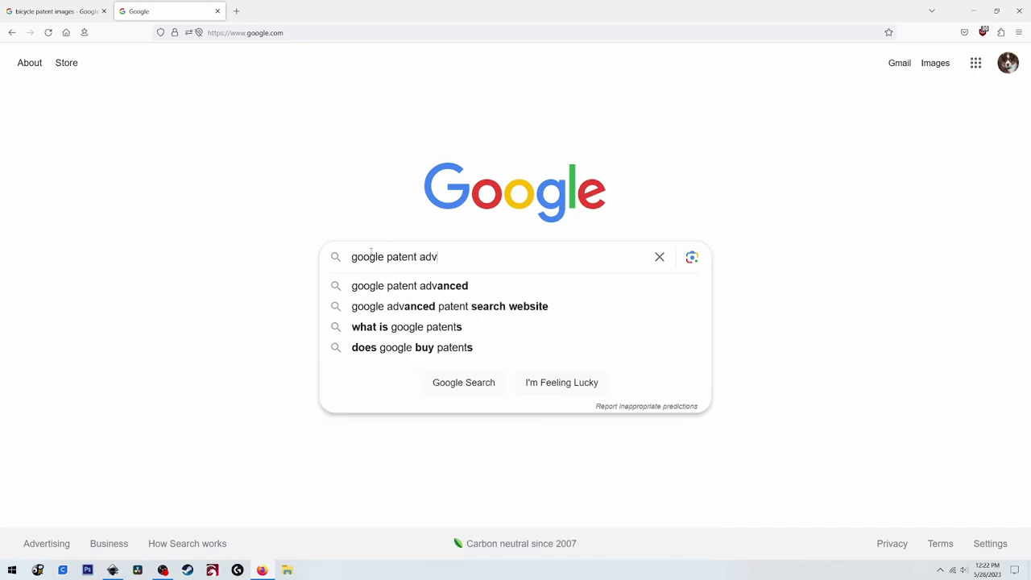
{"action": "type", "text": "anced"}
{"action": "key", "text": "Return"}
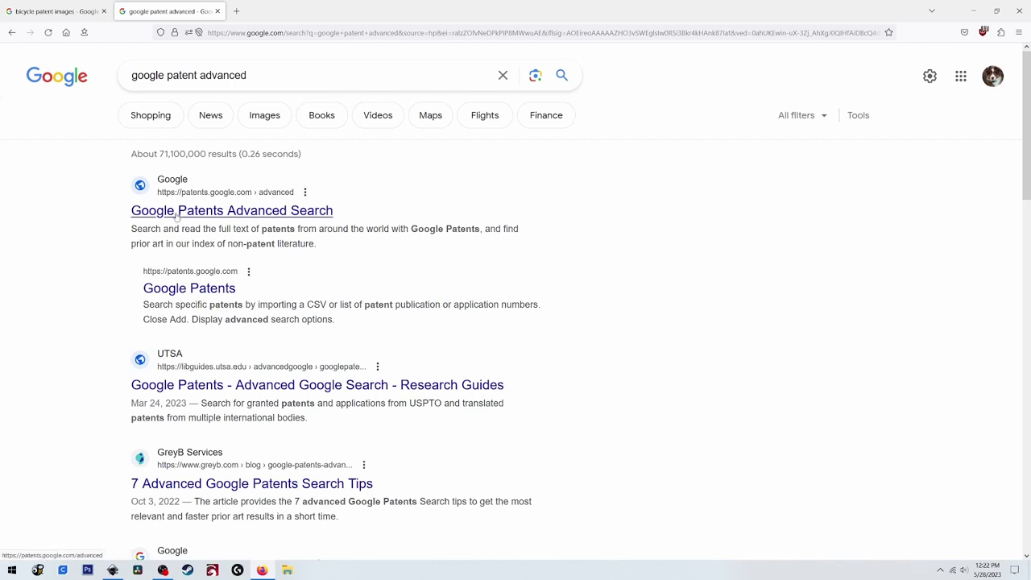
{"action": "left_click", "coordinate": [175, 212]}
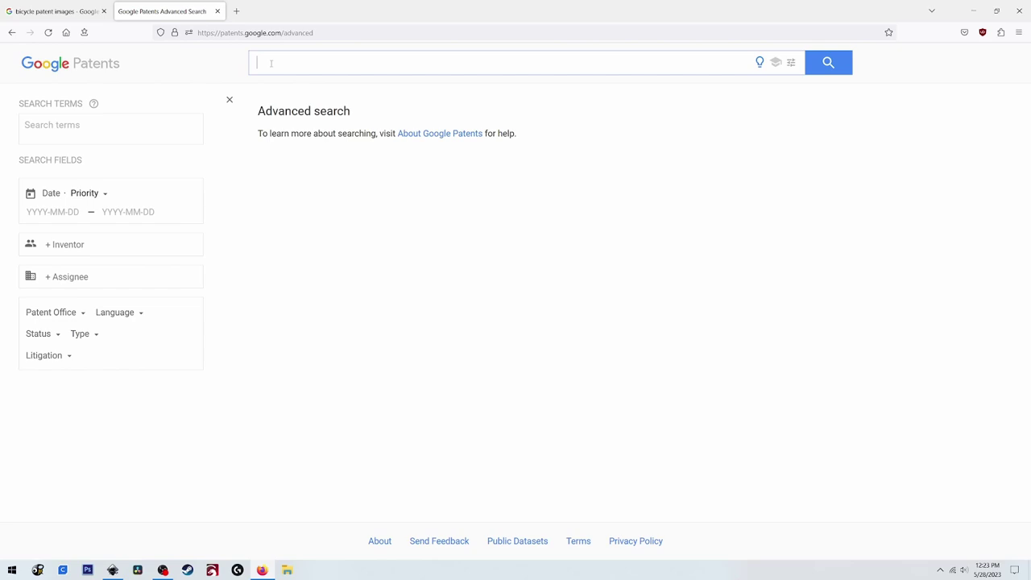
Step: Look up patent US420059 from the blueprint preview and enlarge its first drawing sheet
{"action": "left_click", "coordinate": [52, 11]}
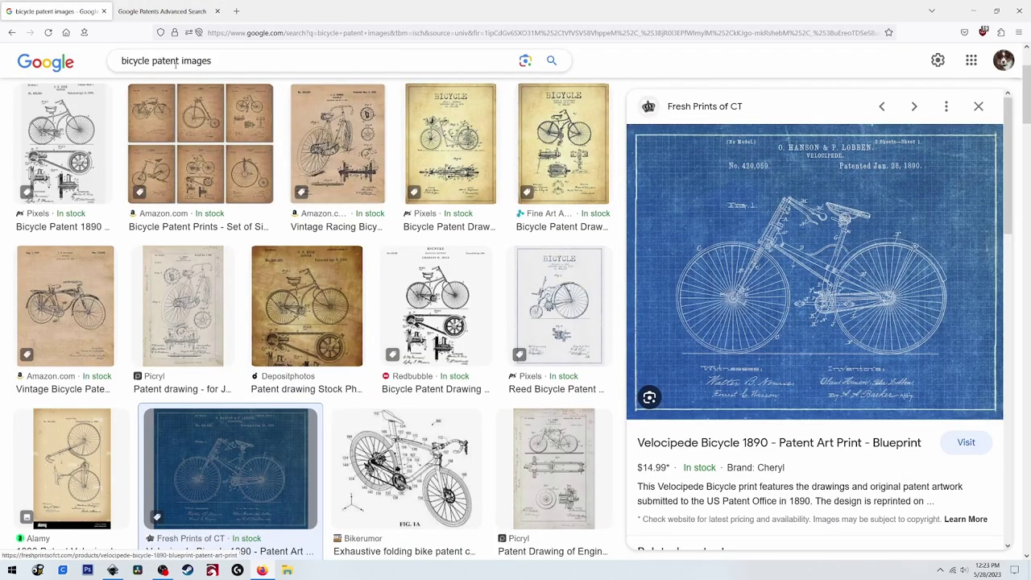
{"action": "left_click", "coordinate": [160, 14]}
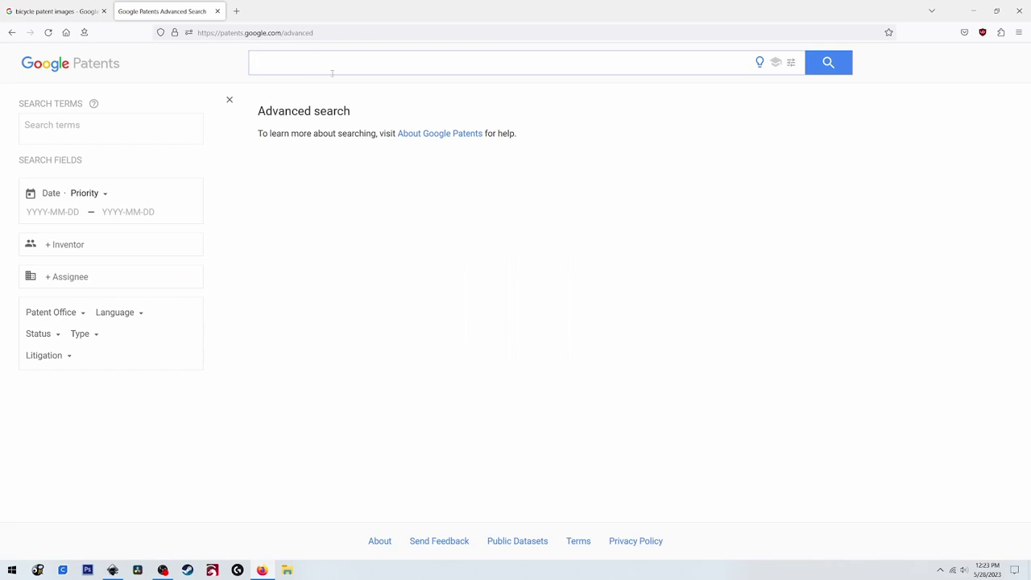
{"action": "type", "text": "us4"}
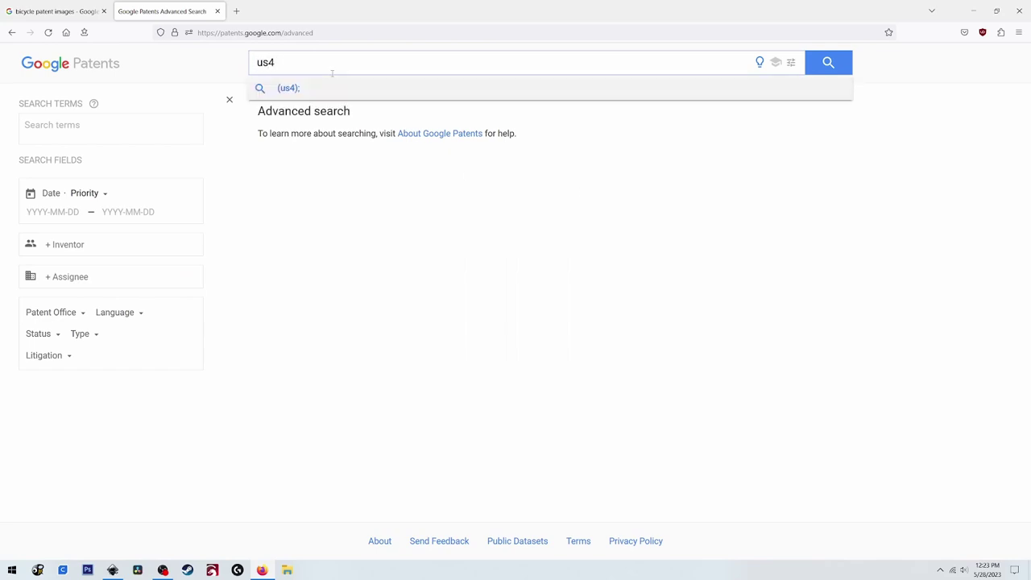
{"action": "type", "text": "2005"}
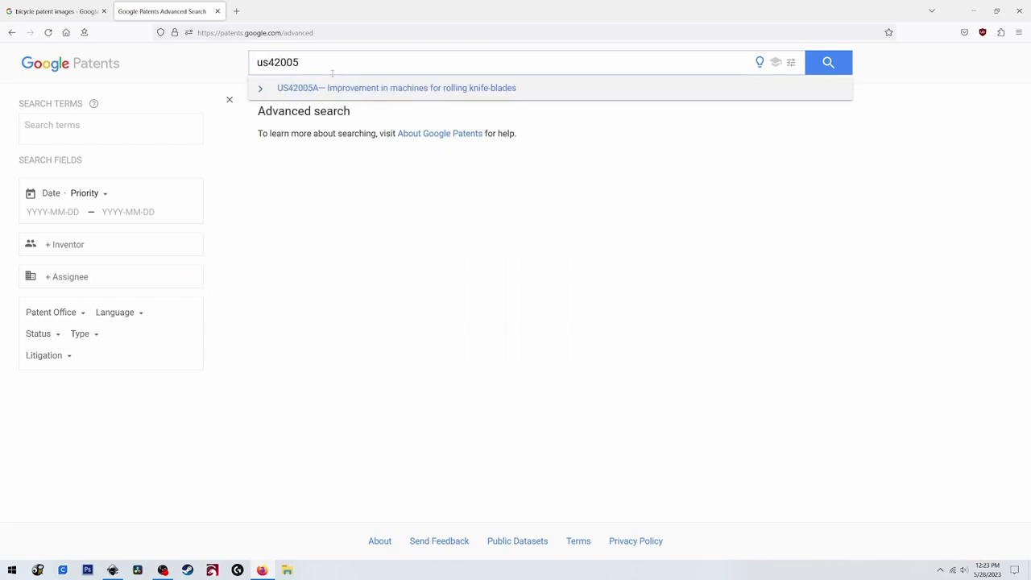
{"action": "type", "text": "9"}
{"action": "key", "text": "Return"}
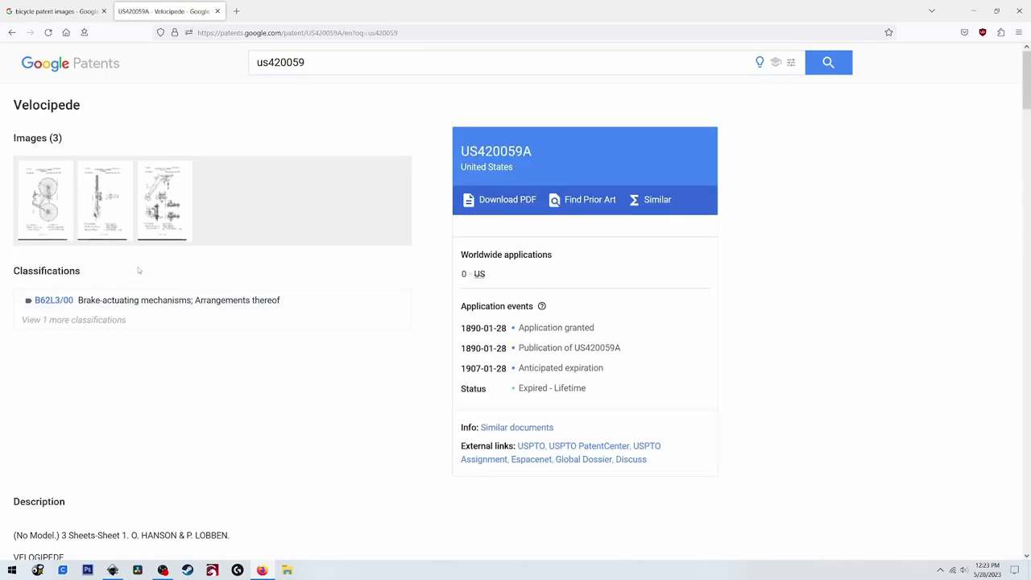
{"action": "left_click", "coordinate": [42, 201]}
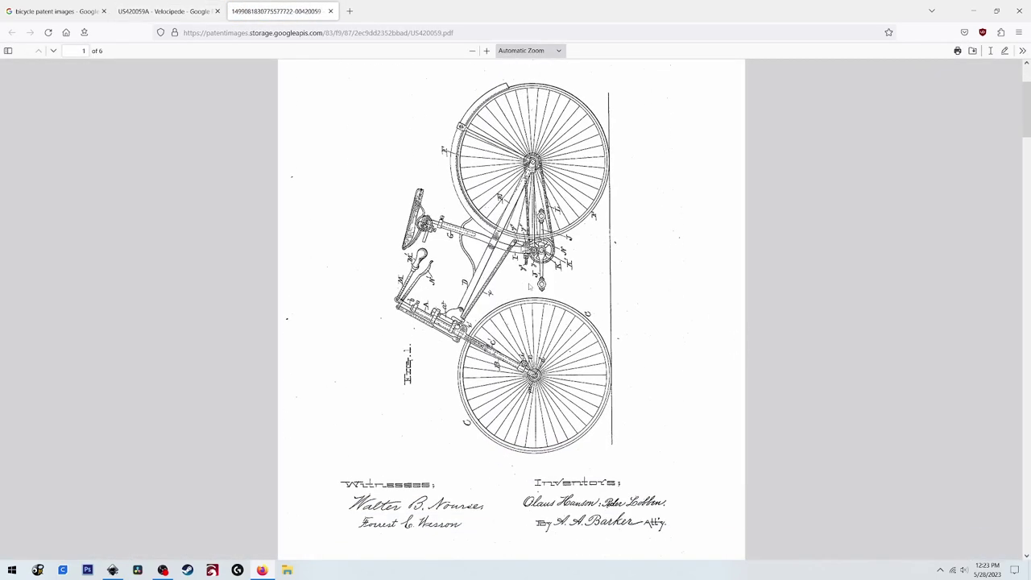
Step: Save the Velocipede patent PDF and scroll over page 1's header text and signatures
{"action": "scroll", "coordinate": [591, 381], "scroll_direction": "up", "scroll_amount": 5}
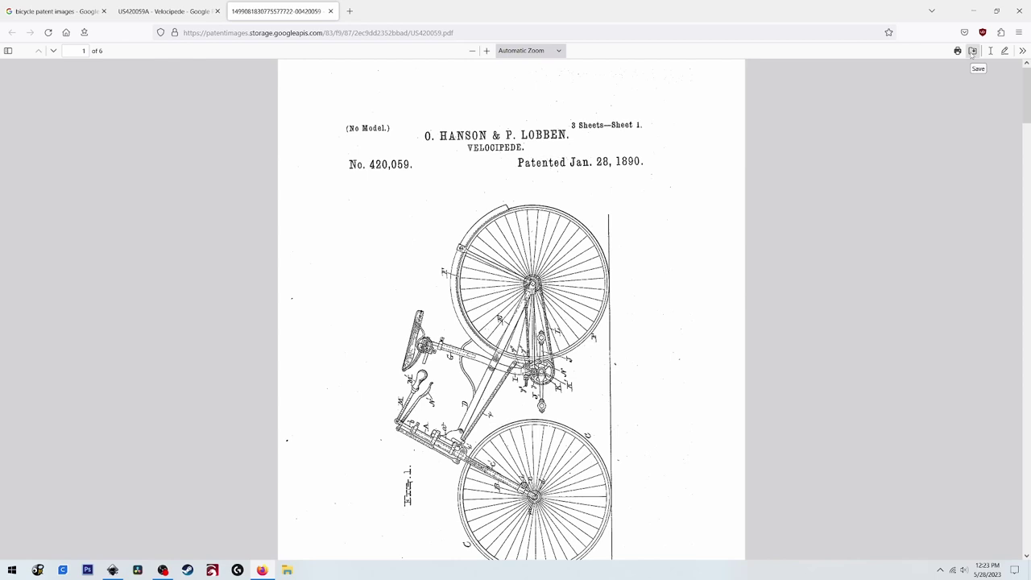
{"action": "left_click", "coordinate": [971, 51]}
{"action": "scroll", "coordinate": [511, 322], "scroll_direction": "down", "scroll_amount": 3}
{"action": "scroll", "coordinate": [512, 322], "scroll_direction": "up", "scroll_amount": 3}
{"action": "scroll", "coordinate": [448, 342], "scroll_direction": "down", "scroll_amount": 3}
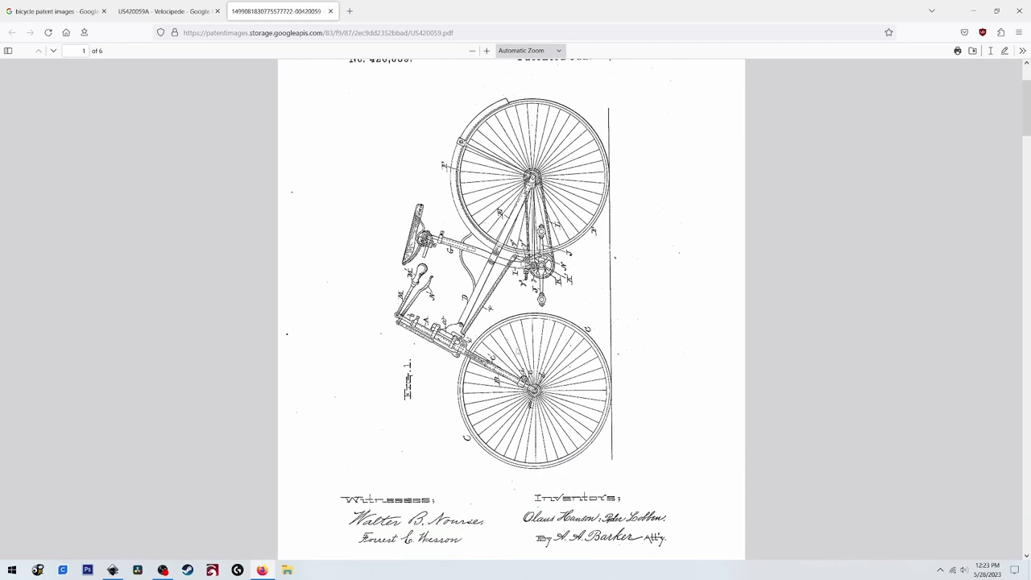
{"action": "scroll", "coordinate": [510, 353], "scroll_direction": "down", "scroll_amount": 1}
{"action": "scroll", "coordinate": [536, 362], "scroll_direction": "down", "scroll_amount": 5}
{"action": "scroll", "coordinate": [536, 363], "scroll_direction": "up", "scroll_amount": 5}
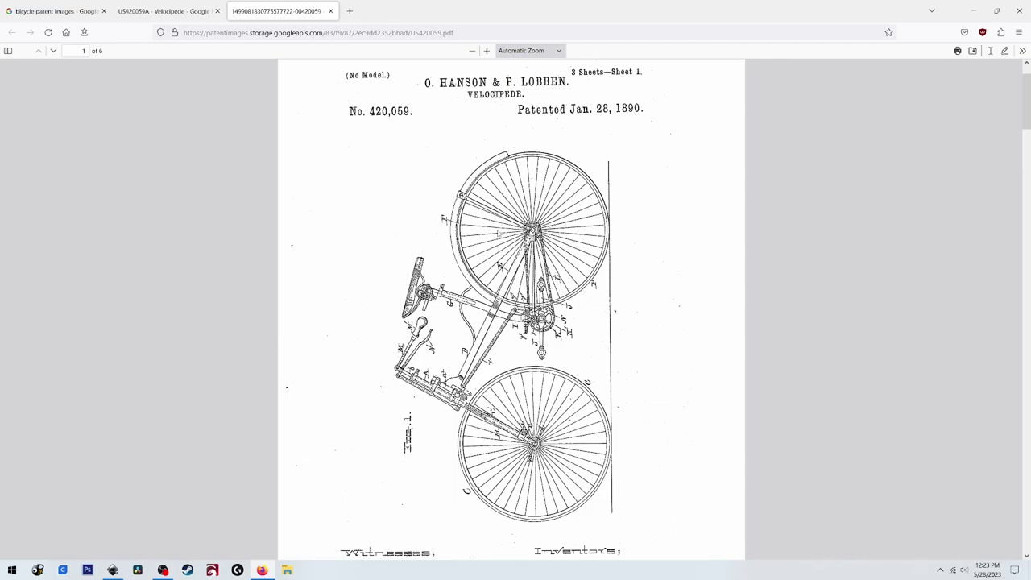
{"action": "scroll", "coordinate": [532, 267], "scroll_direction": "up", "scroll_amount": 2}
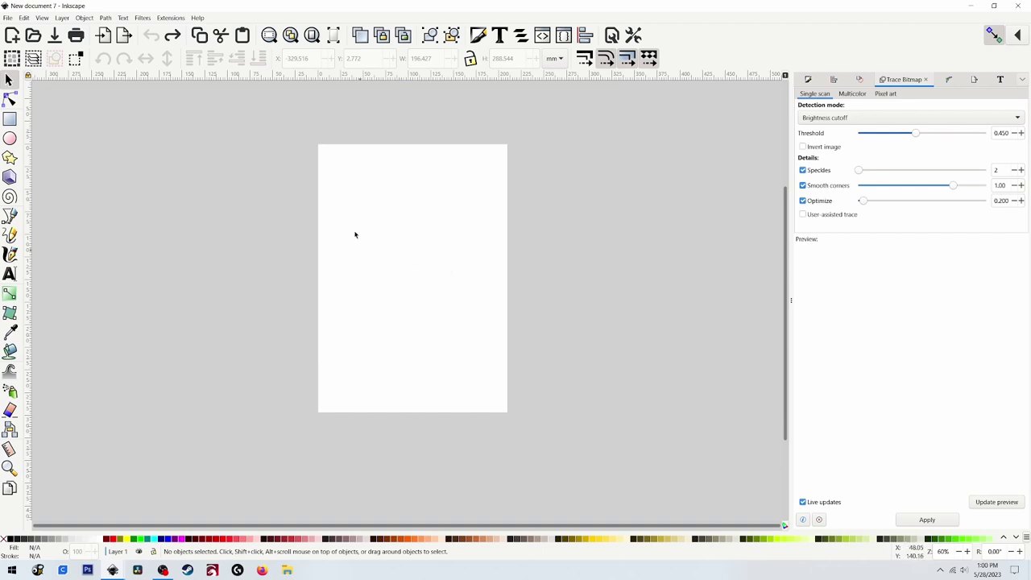
Step: Open the US420059 patent PDF in Inkscape with Ctrl+O
{"action": "key", "text": "ctrl"}
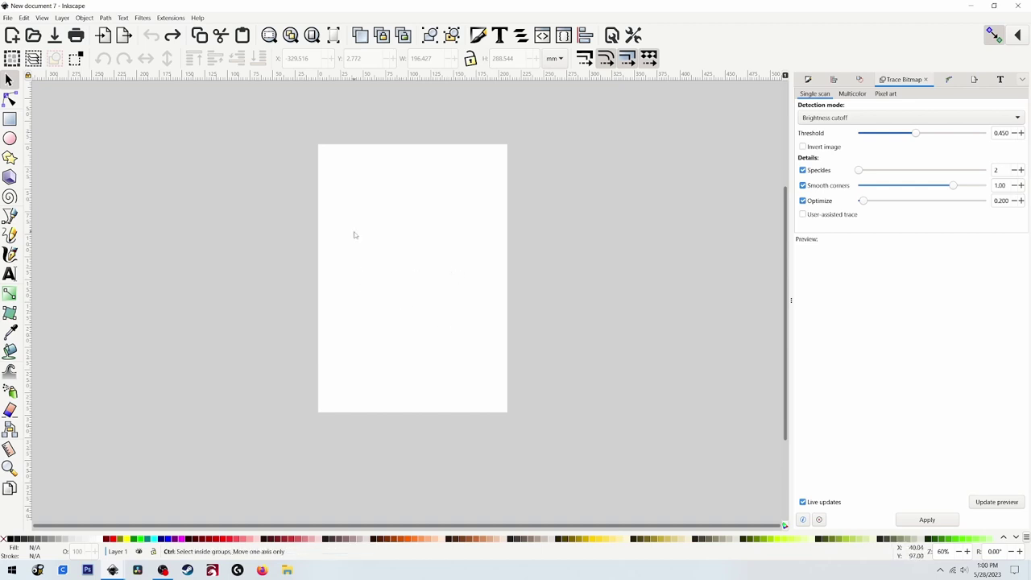
{"action": "key", "text": "ctrl+o"}
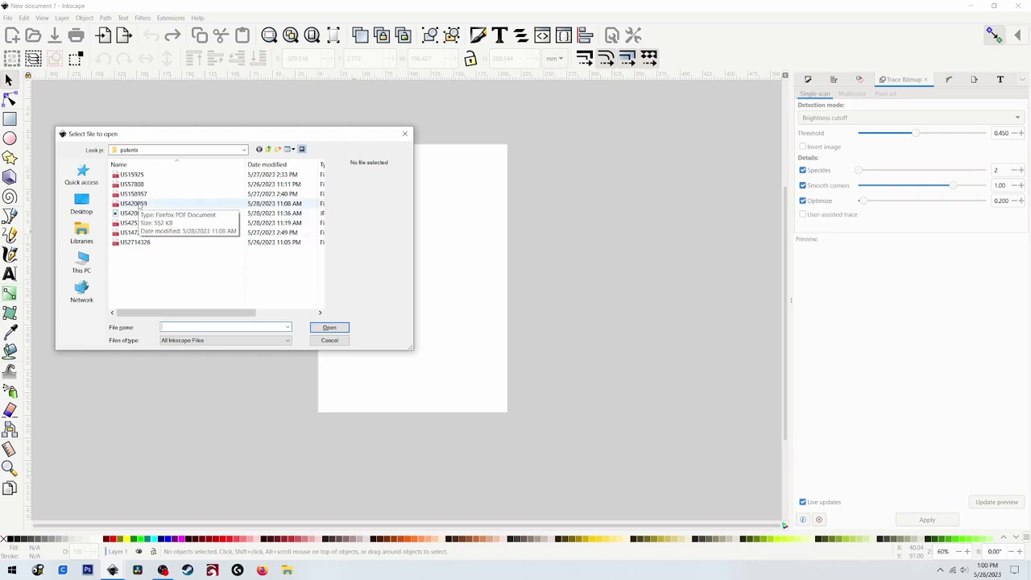
{"action": "left_click", "coordinate": [135, 203]}
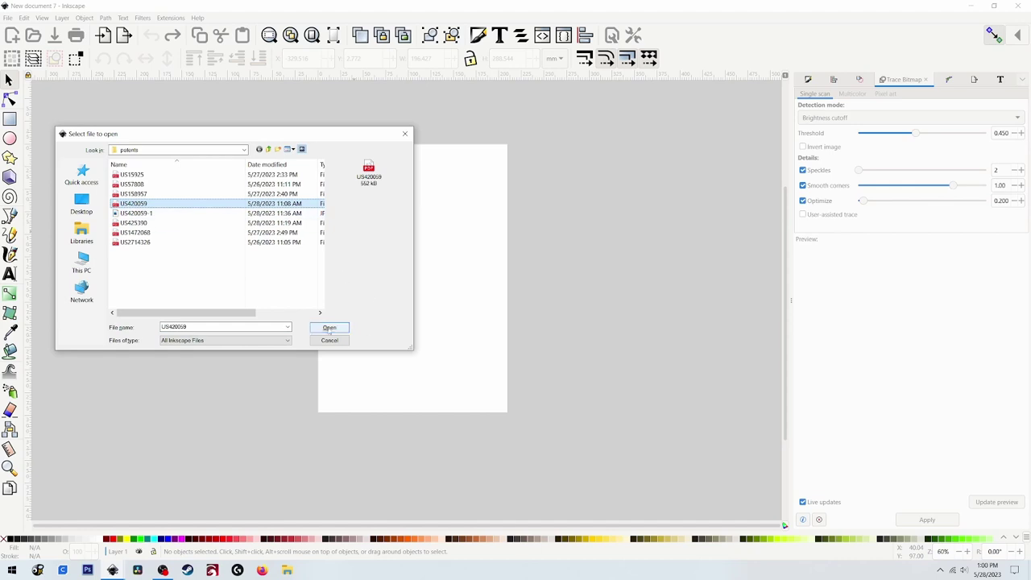
{"action": "left_click", "coordinate": [330, 327]}
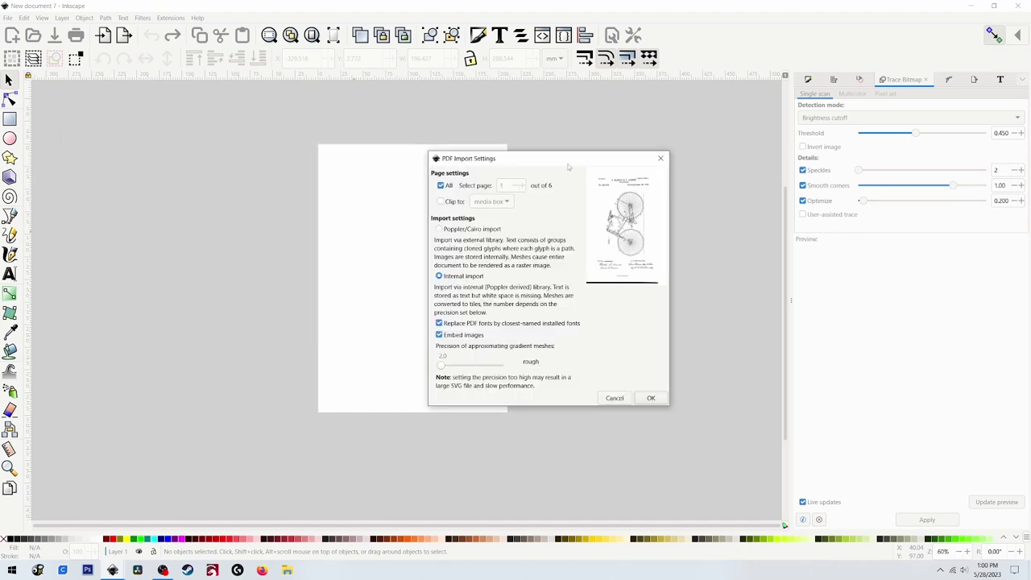
Step: In PDF Import Settings, import only page 1, the bicycle drawing
{"action": "left_click_drag", "start_coordinate": [550, 161], "coordinate": [468, 174]}
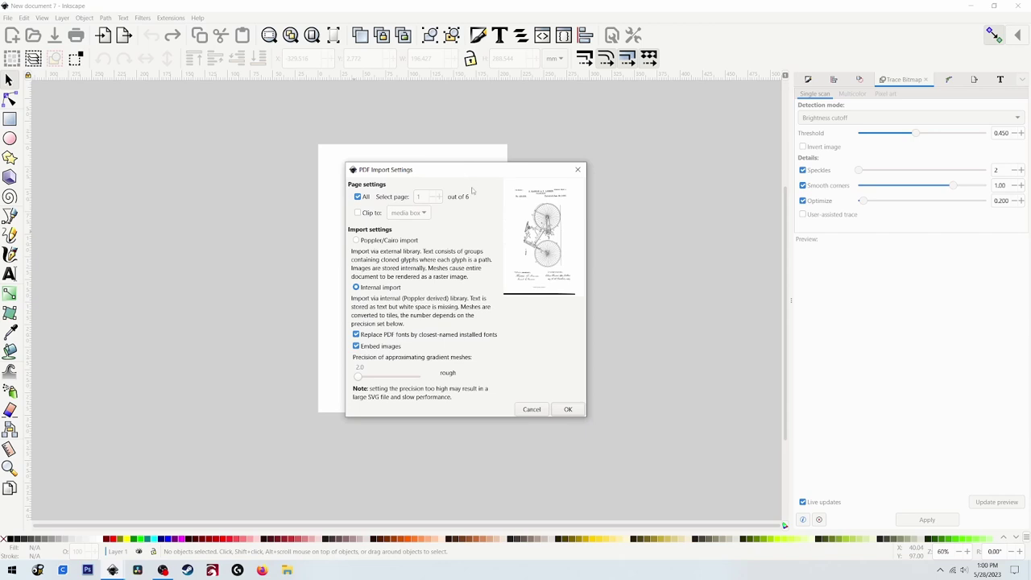
{"action": "left_click", "coordinate": [358, 197]}
{"action": "left_click", "coordinate": [439, 196]}
{"action": "left_click", "coordinate": [439, 196]}
{"action": "left_click", "coordinate": [439, 197]}
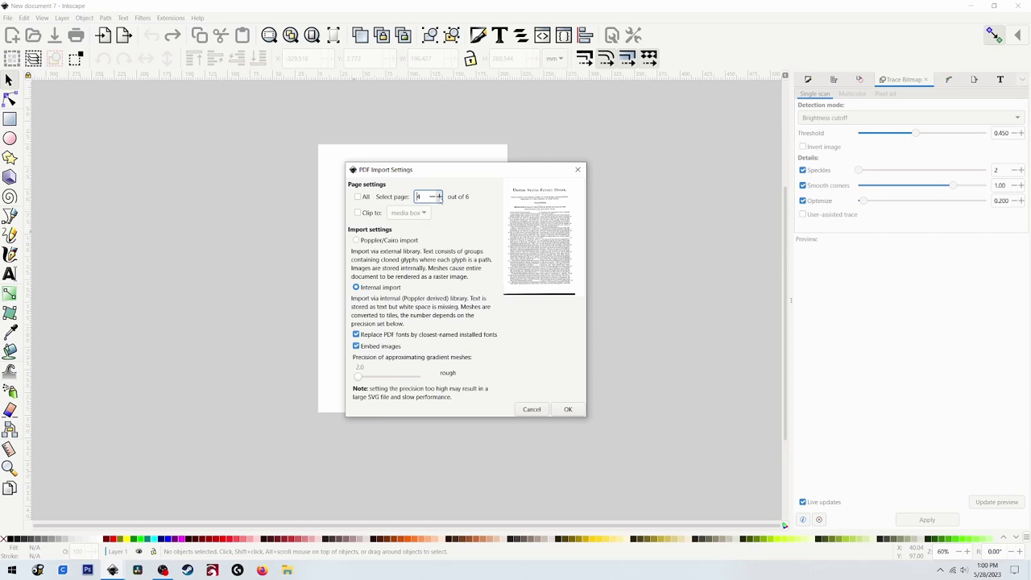
{"action": "left_click", "coordinate": [439, 196]}
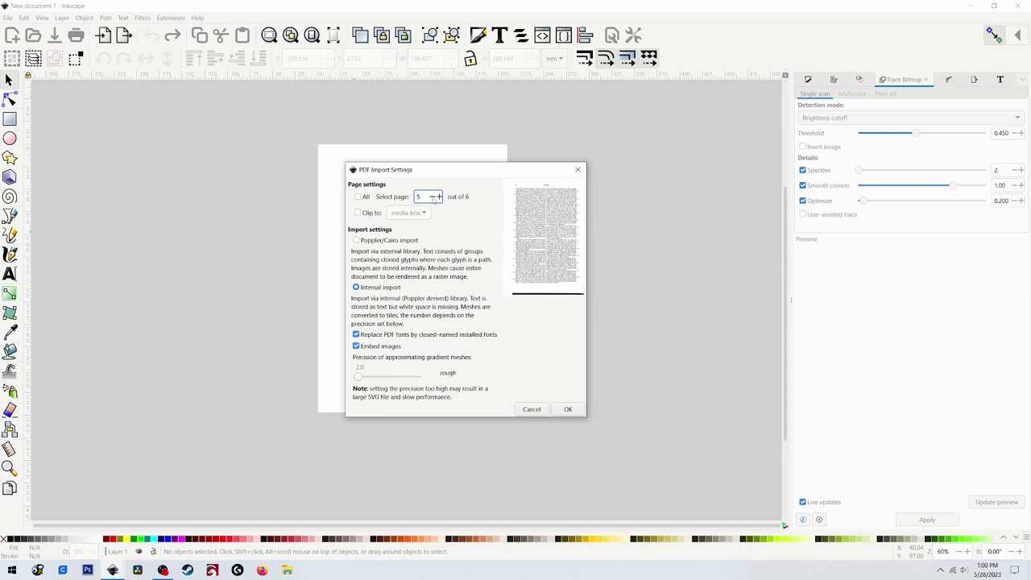
{"action": "left_click", "coordinate": [433, 197]}
{"action": "left_click", "coordinate": [432, 197]}
{"action": "left_click", "coordinate": [432, 197]}
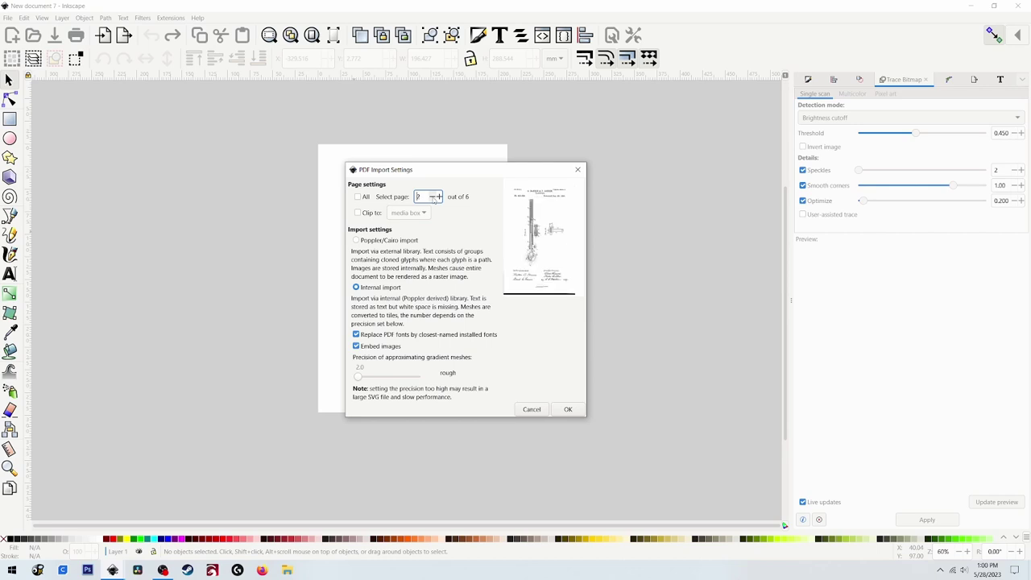
{"action": "left_click", "coordinate": [433, 197]}
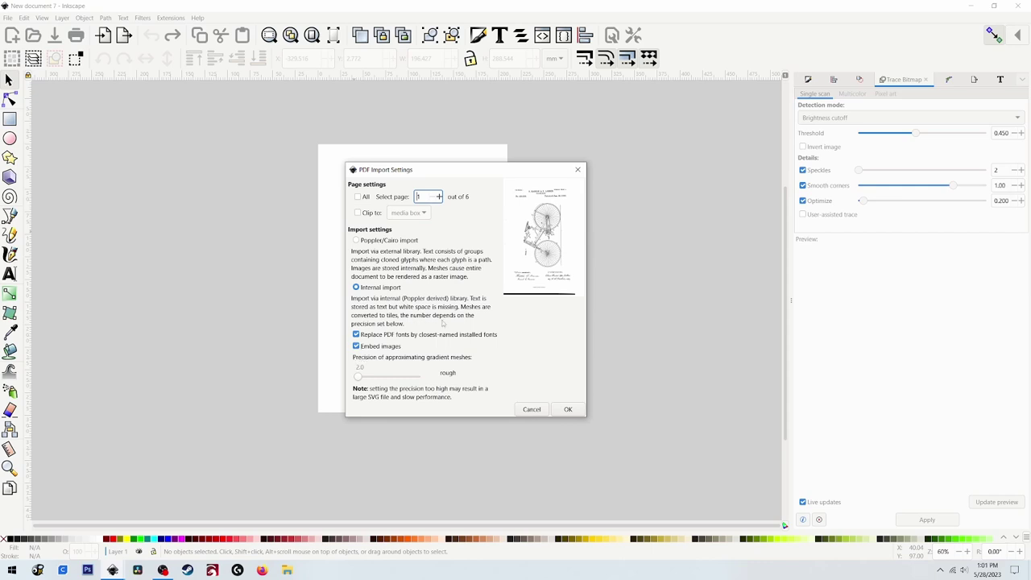
{"action": "left_click", "coordinate": [568, 410]}
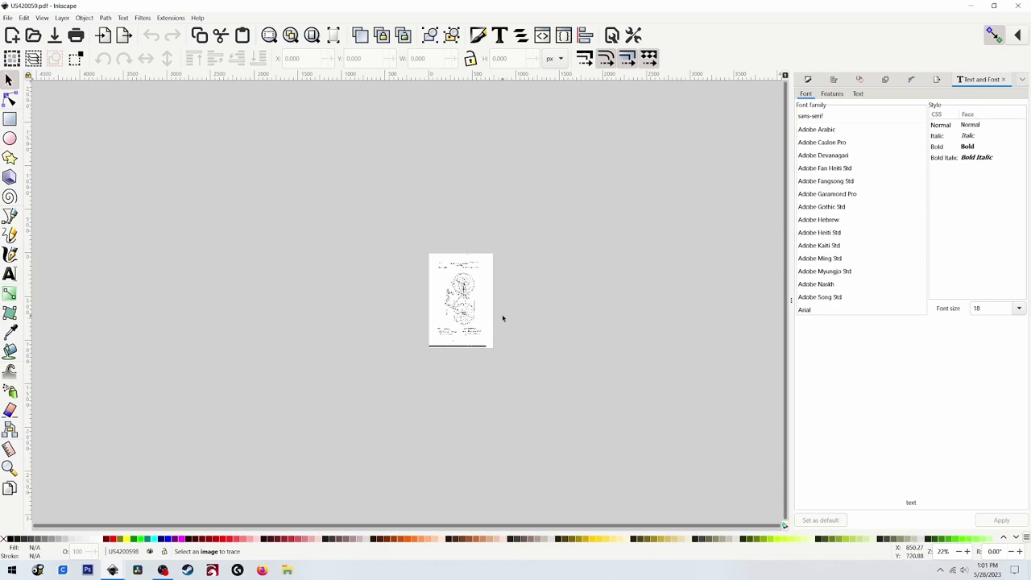
Step: Zoom in, select the imported drawing, switch to the Node tool, and open Path > Trace Bitmap
{"action": "scroll", "coordinate": [502, 318], "scroll_direction": "up", "scroll_amount": 1}
{"action": "scroll", "coordinate": [503, 318], "scroll_direction": "up", "scroll_amount": 3}
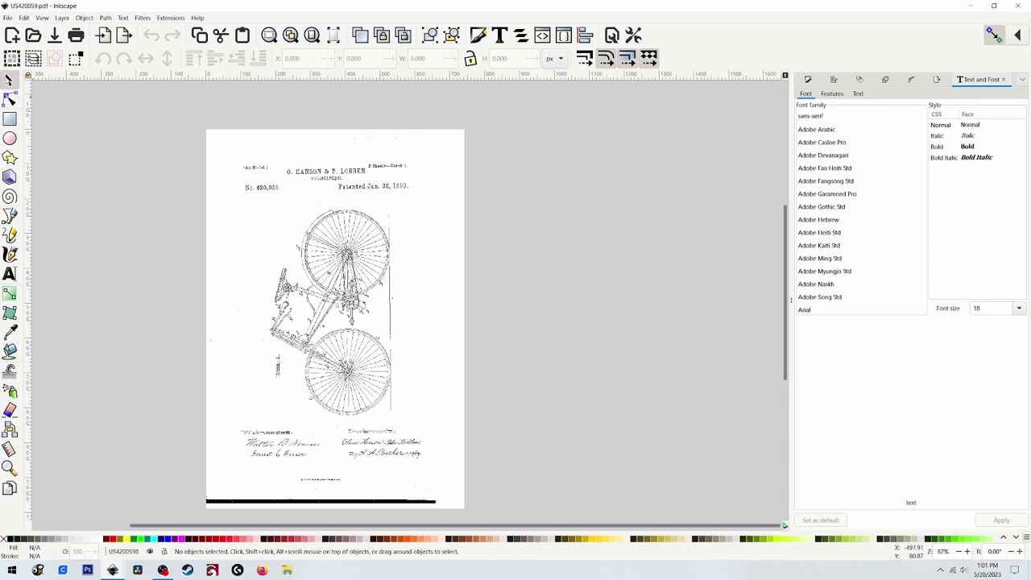
{"action": "left_click", "coordinate": [346, 276]}
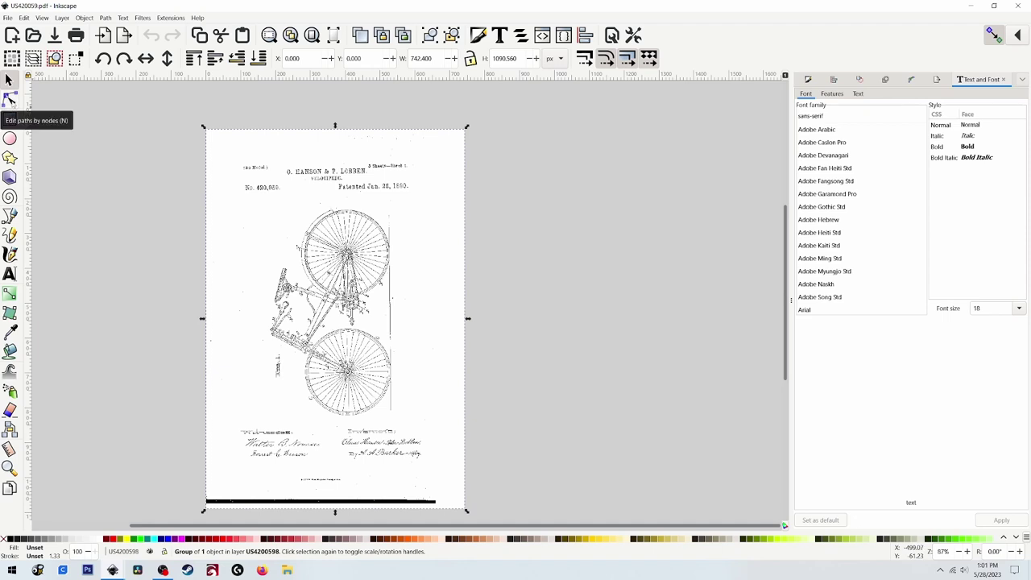
{"action": "left_click", "coordinate": [9, 98]}
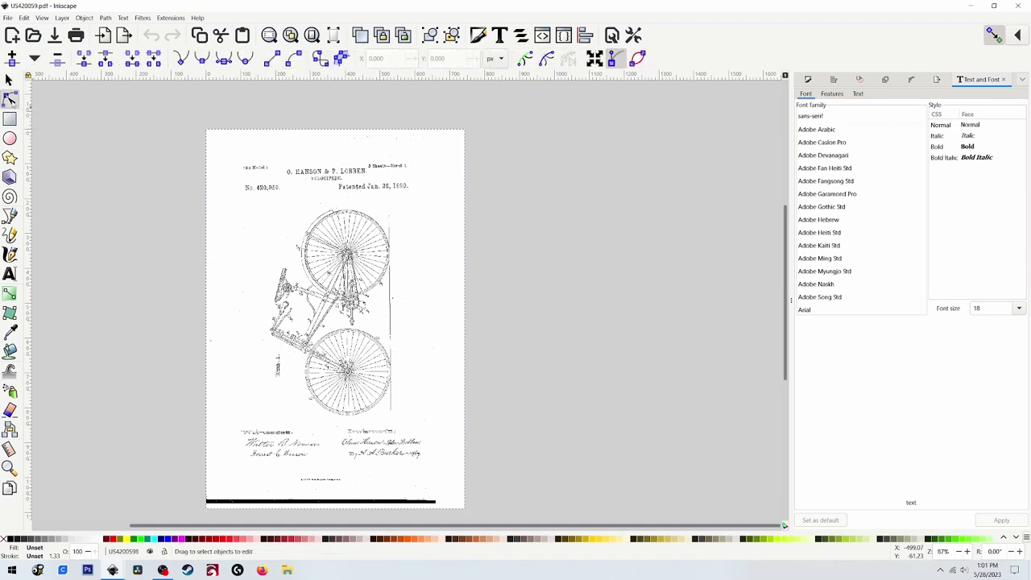
{"action": "left_click", "coordinate": [108, 20]}
{"action": "left_click", "coordinate": [126, 53]}
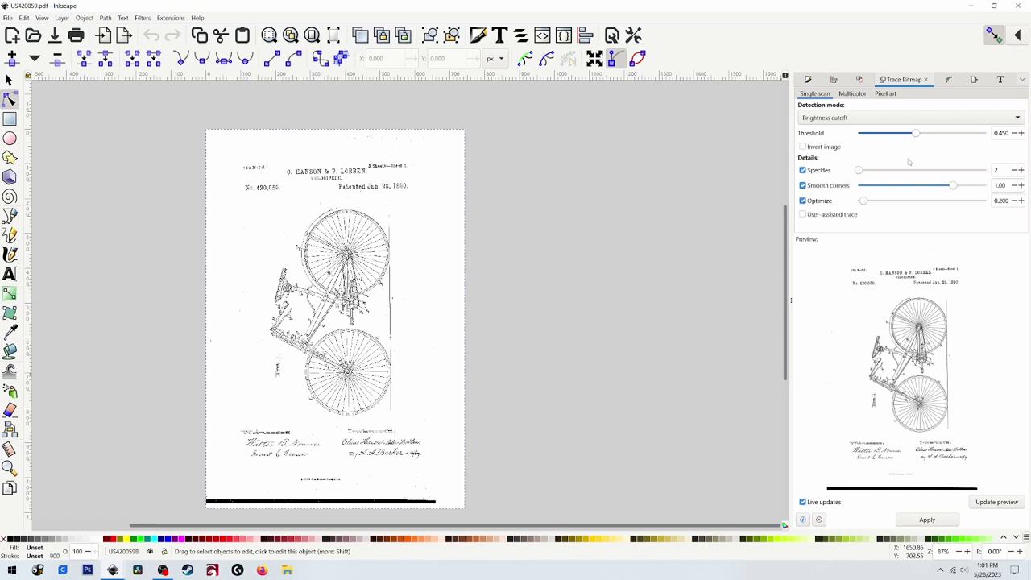
Step: Apply the Brightness cutoff trace at threshold 0.450
{"action": "left_click", "coordinate": [927, 519]}
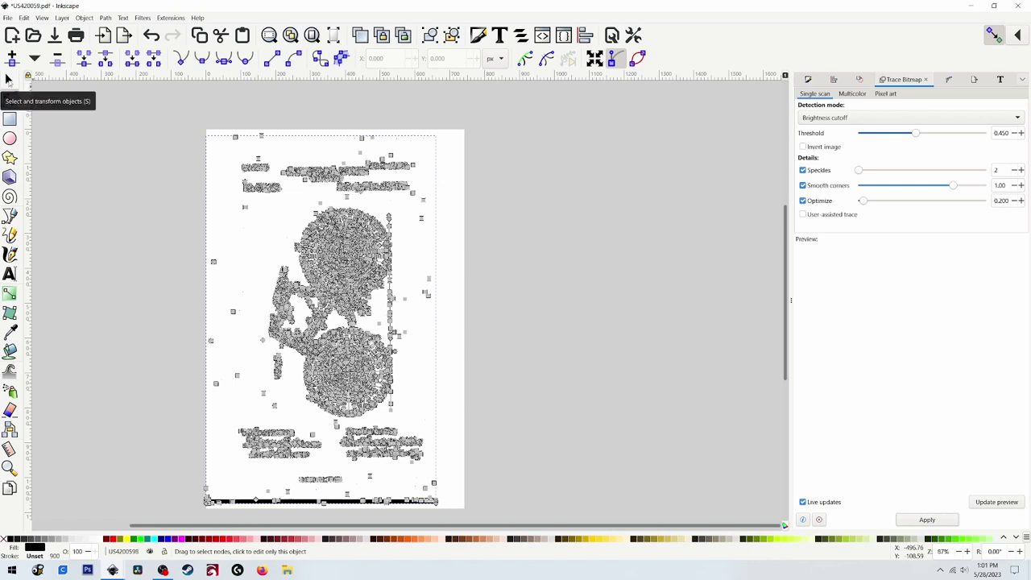
Step: Move the traced drawing right of the page, then ungroup and delete the original scanned image
{"action": "left_click", "coordinate": [8, 78]}
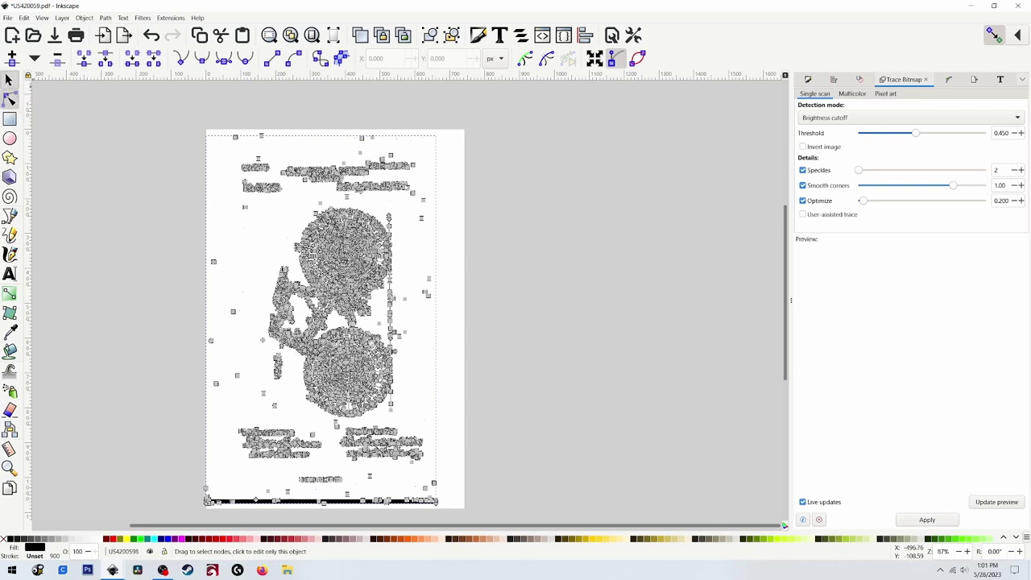
{"action": "left_click_drag", "start_coordinate": [355, 309], "coordinate": [651, 307]}
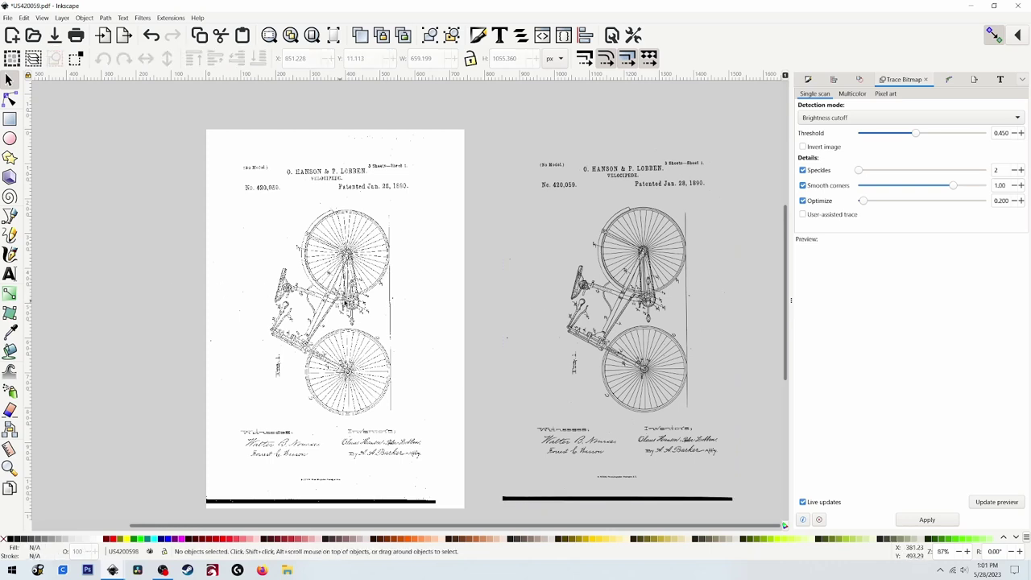
{"action": "left_click", "coordinate": [352, 301]}
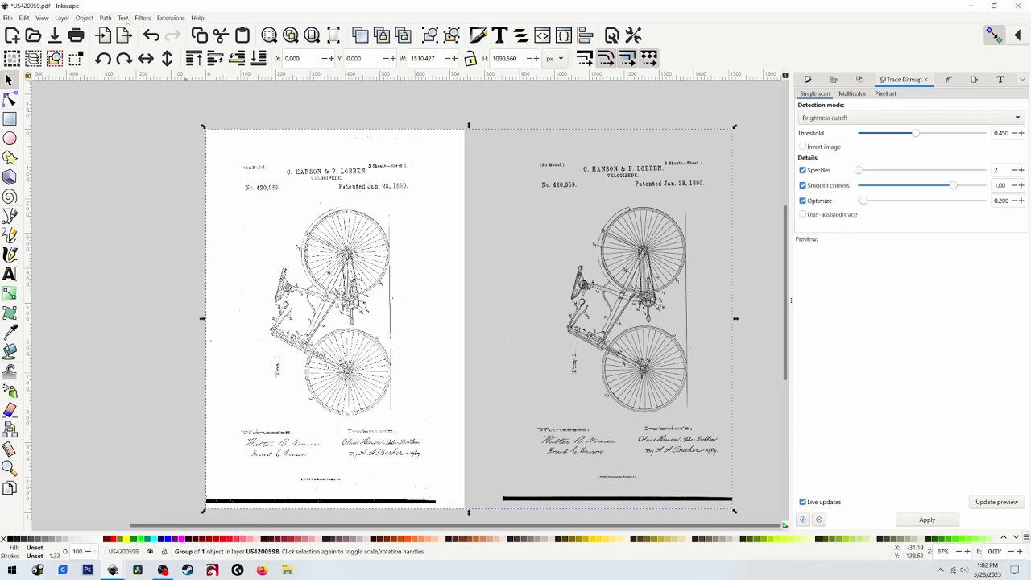
{"action": "left_click", "coordinate": [84, 18]}
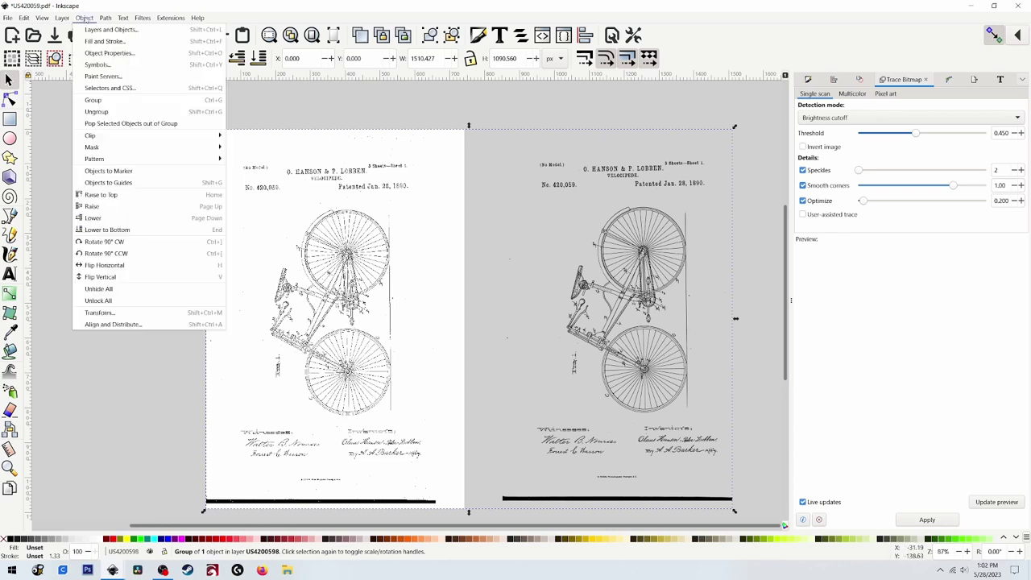
{"action": "left_click", "coordinate": [105, 113]}
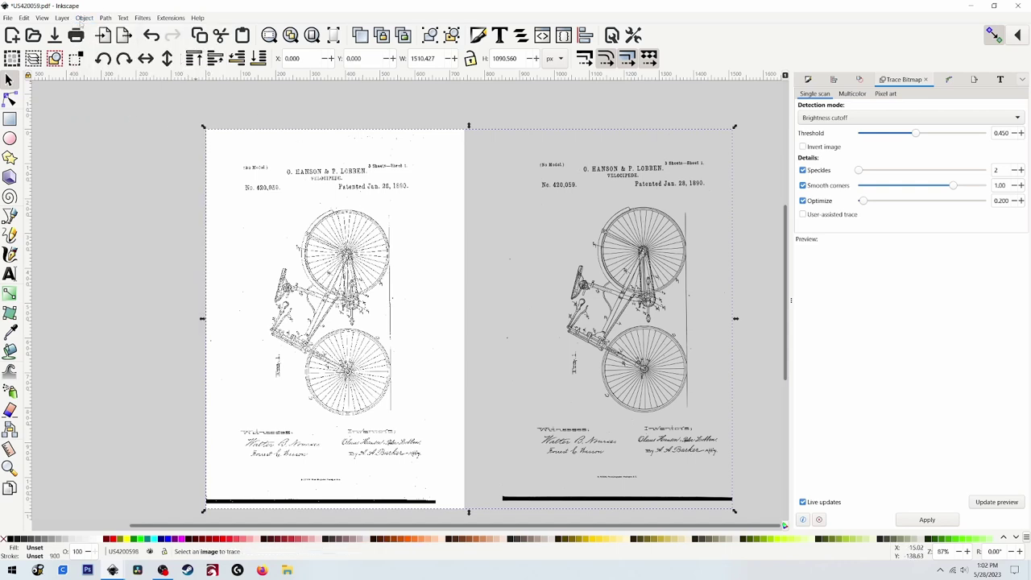
{"action": "left_click", "coordinate": [82, 20]}
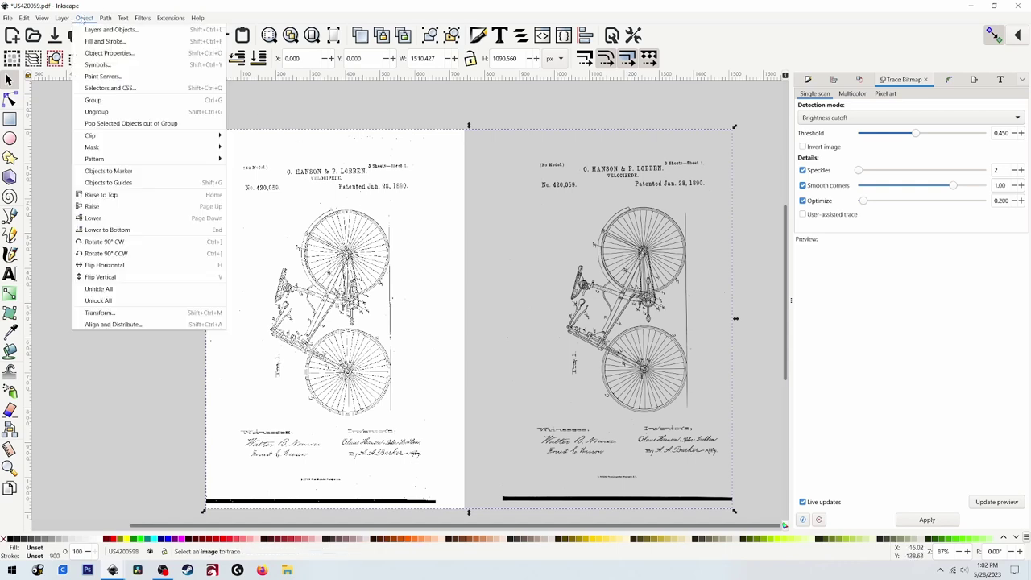
{"action": "left_click", "coordinate": [107, 111]}
{"action": "left_click", "coordinate": [129, 271]}
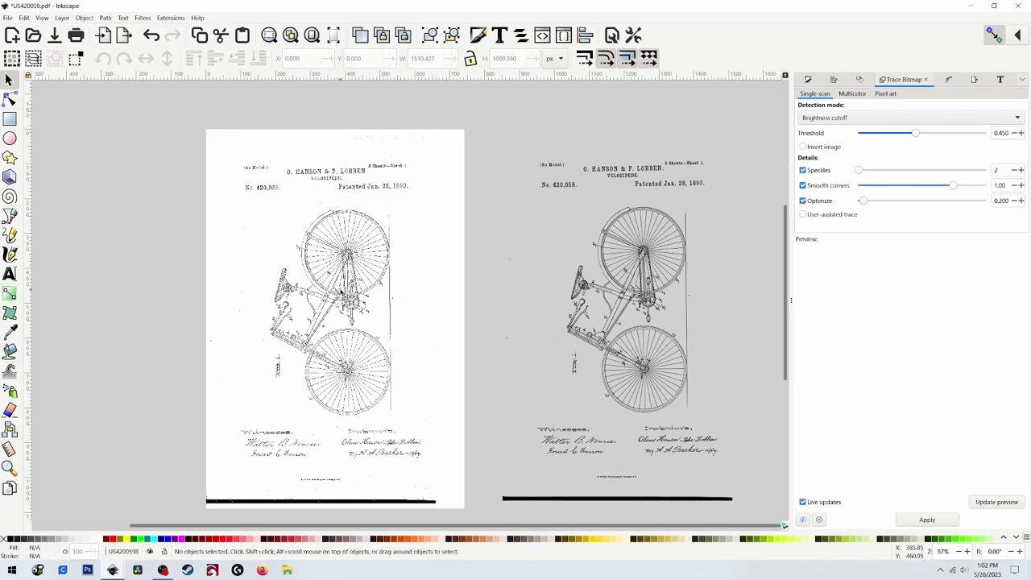
{"action": "left_click", "coordinate": [341, 293]}
{"action": "key", "text": "Delete"}
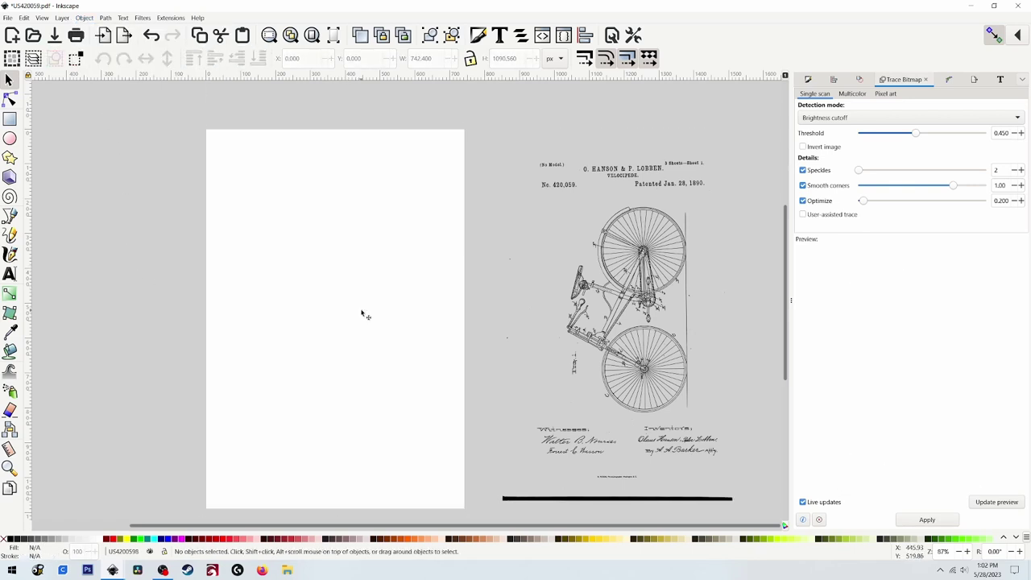
Step: Select the traced bicycle drawing with the Node tool so its path nodes are displayed
{"action": "scroll", "coordinate": [466, 338], "scroll_direction": "right", "scroll_amount": 4}
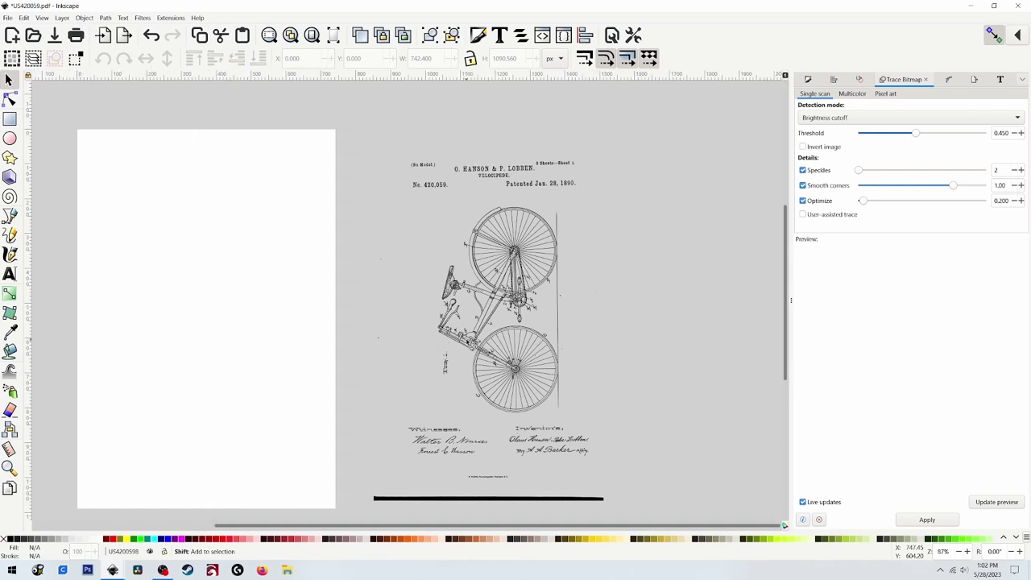
{"action": "scroll", "coordinate": [470, 344], "scroll_direction": "right", "scroll_amount": 2}
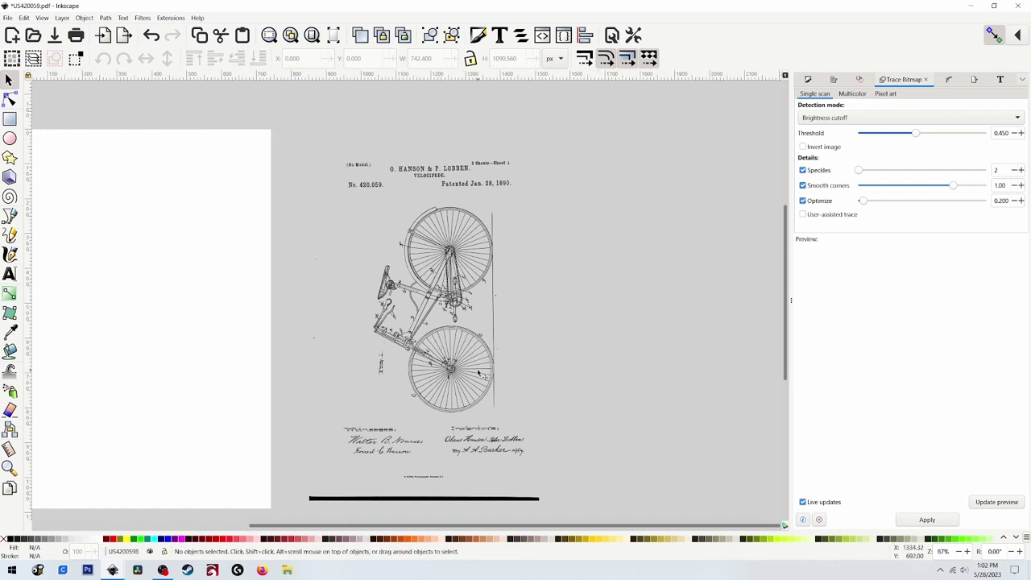
{"action": "scroll", "coordinate": [479, 372], "scroll_direction": "down", "scroll_amount": 1}
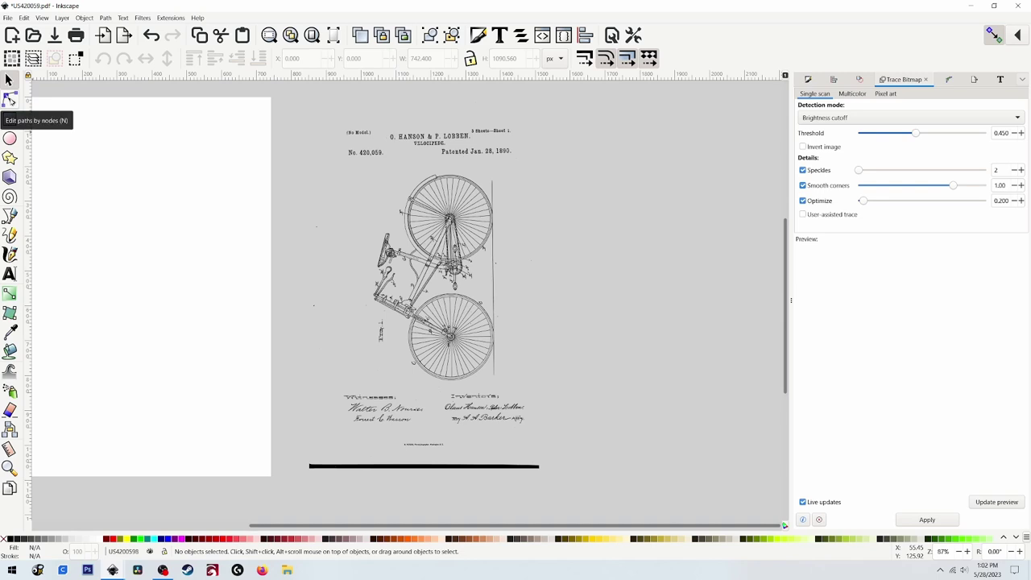
{"action": "left_click", "coordinate": [10, 98]}
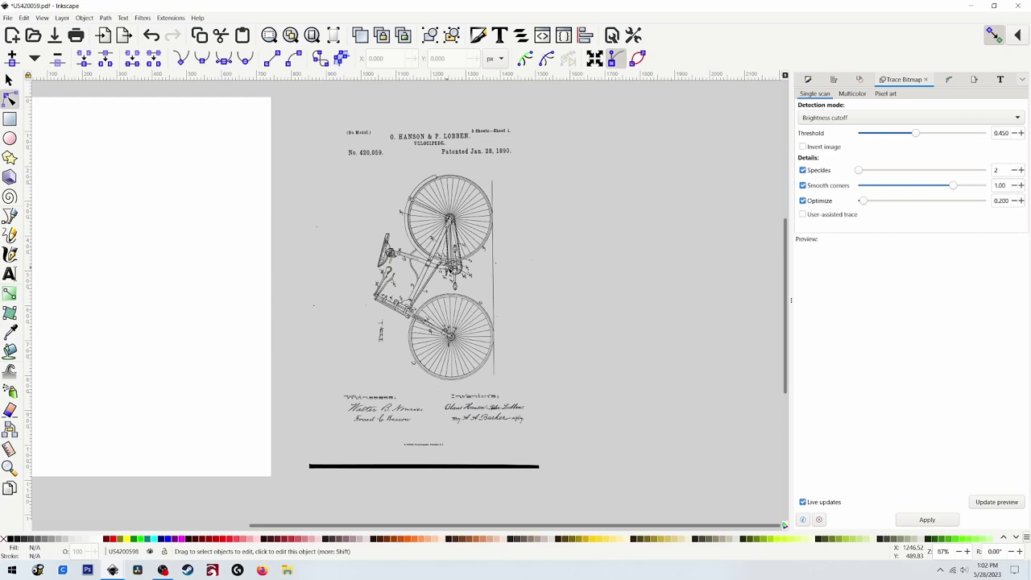
{"action": "left_click", "coordinate": [456, 271]}
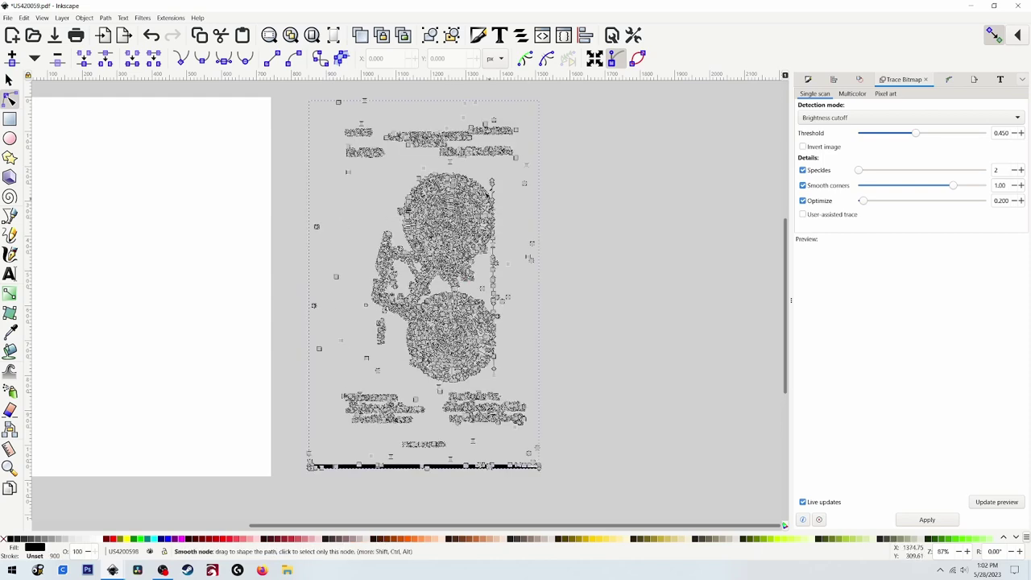
{"action": "scroll", "coordinate": [344, 338], "scroll_direction": "up", "scroll_amount": 4}
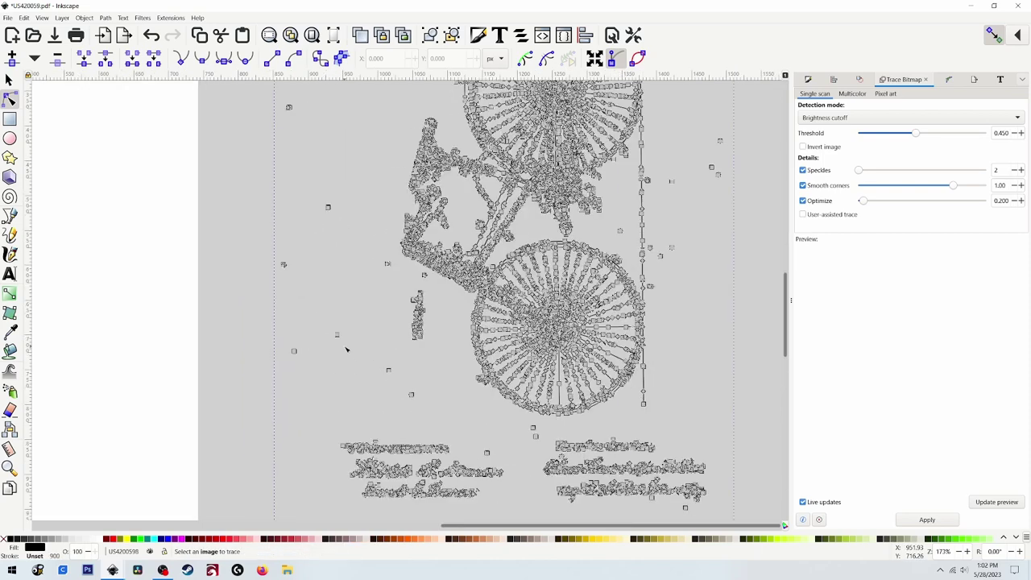
{"action": "scroll", "coordinate": [376, 350], "scroll_direction": "up", "scroll_amount": 10}
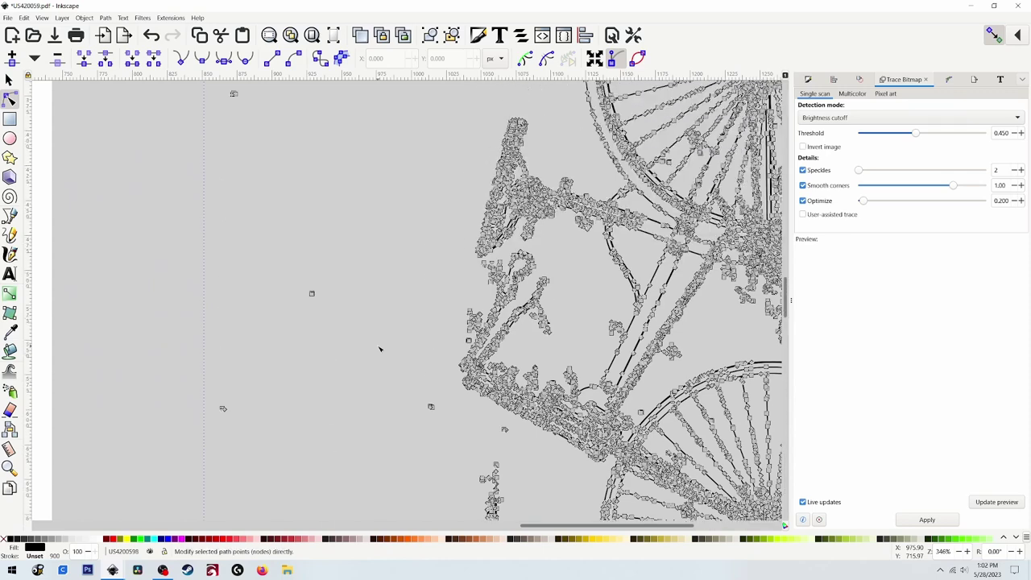
{"action": "scroll", "coordinate": [380, 349], "scroll_direction": "down", "scroll_amount": 4}
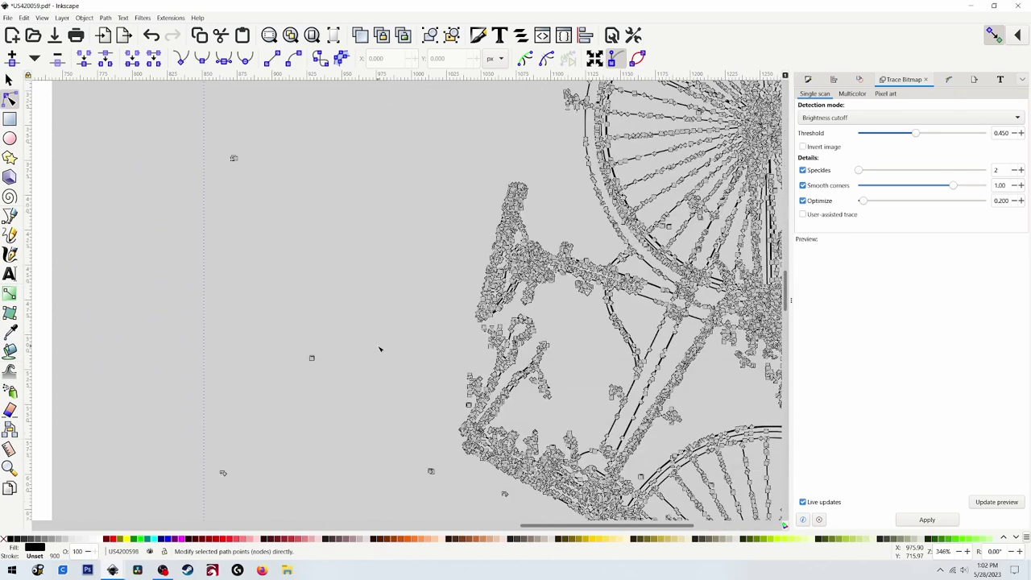
{"action": "scroll", "coordinate": [380, 348], "scroll_direction": "down", "scroll_amount": 3}
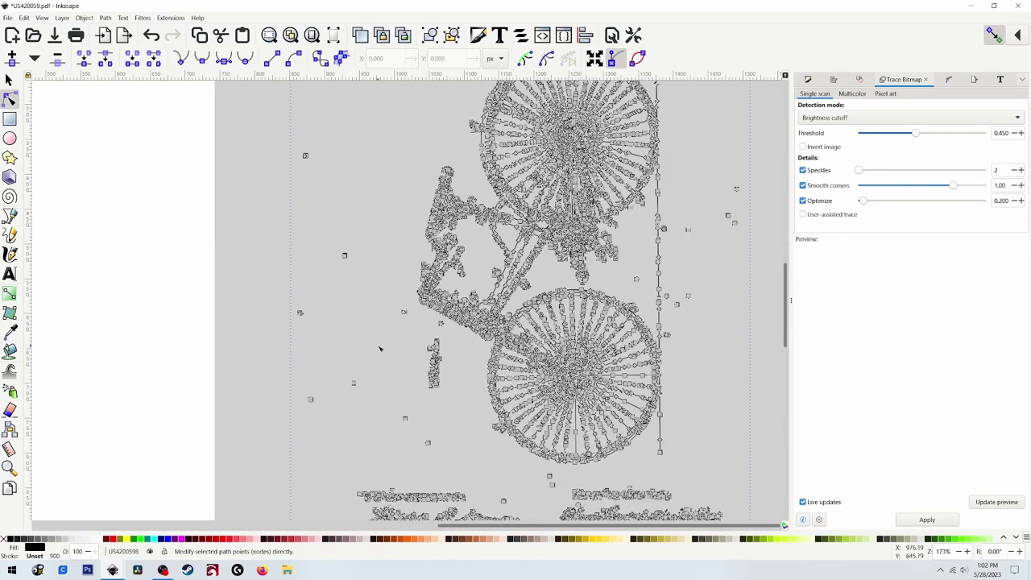
{"action": "scroll", "coordinate": [370, 348], "scroll_direction": "right", "scroll_amount": 3}
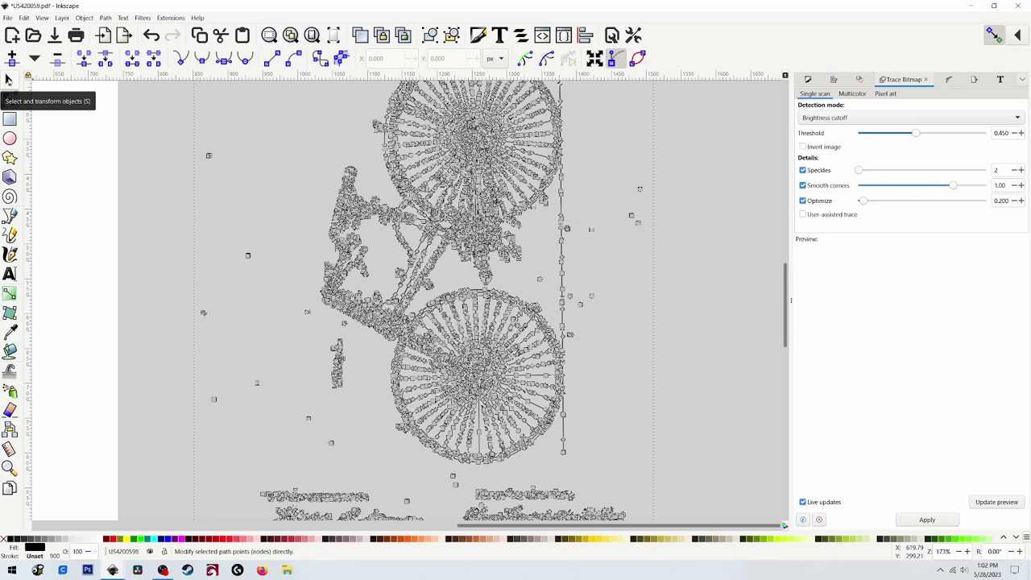
Step: Delete the stray specks scattered to the left of the traced bicycle
{"action": "left_click", "coordinate": [8, 79]}
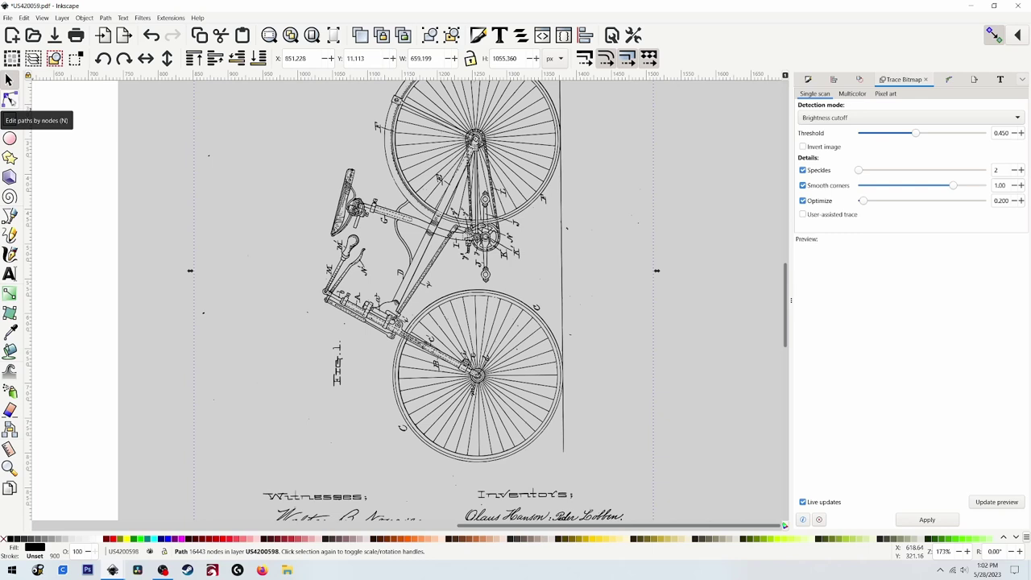
{"action": "left_click", "coordinate": [10, 98]}
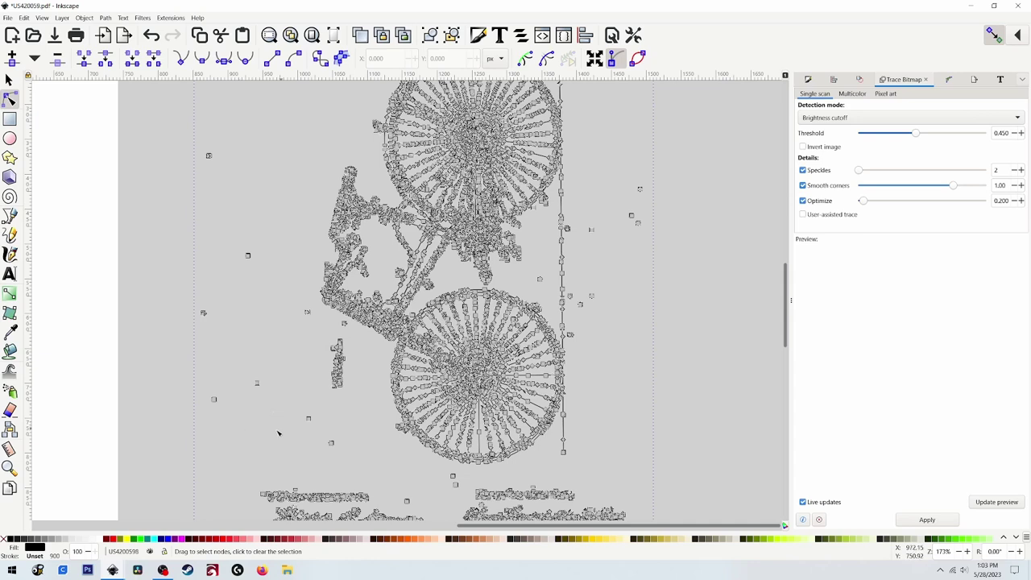
{"action": "left_click_drag", "start_coordinate": [277, 434], "coordinate": [168, 129]}
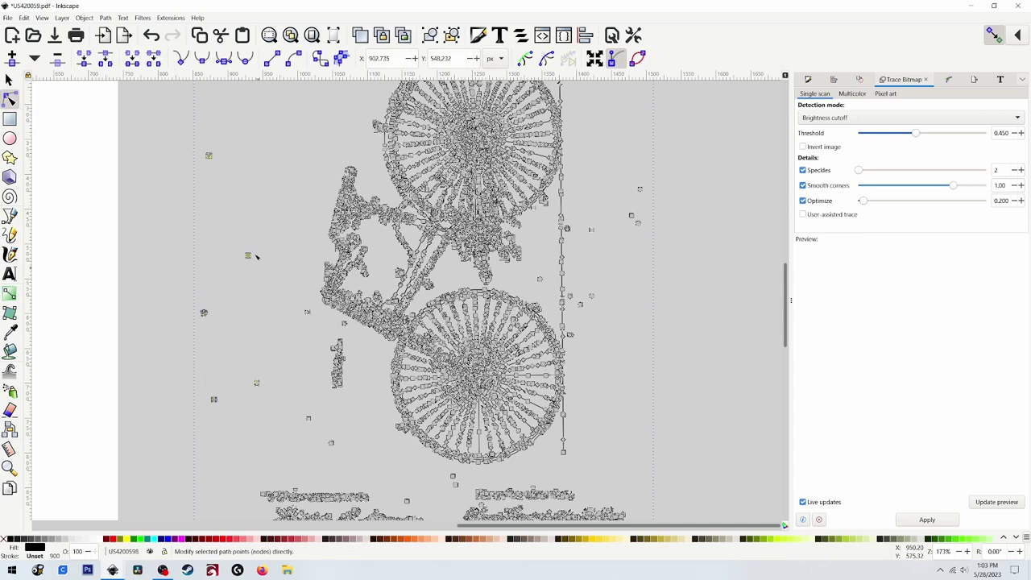
{"action": "key", "text": "Delete"}
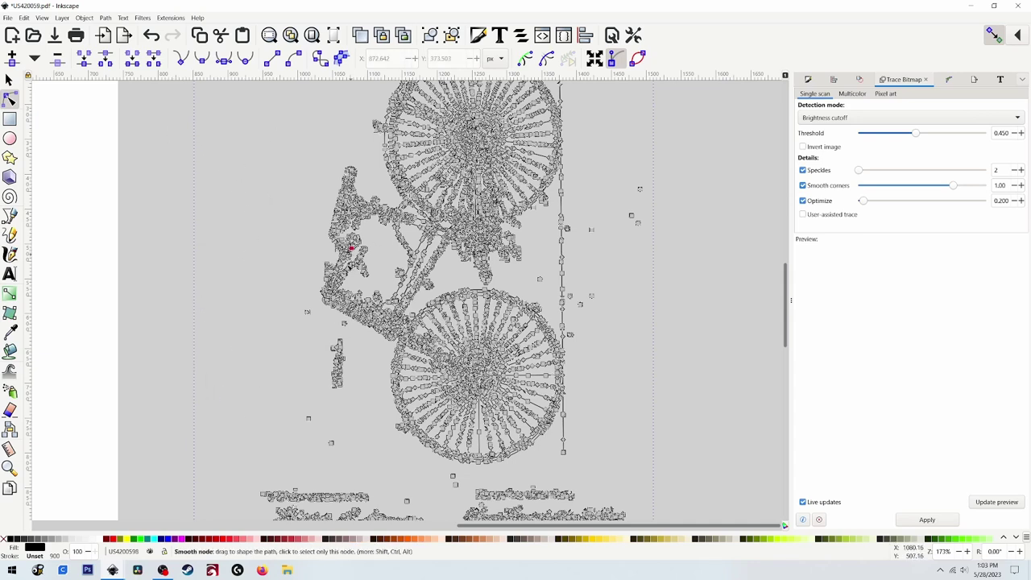
{"action": "left_click", "coordinate": [334, 323]}
{"action": "key", "text": "Delete"}
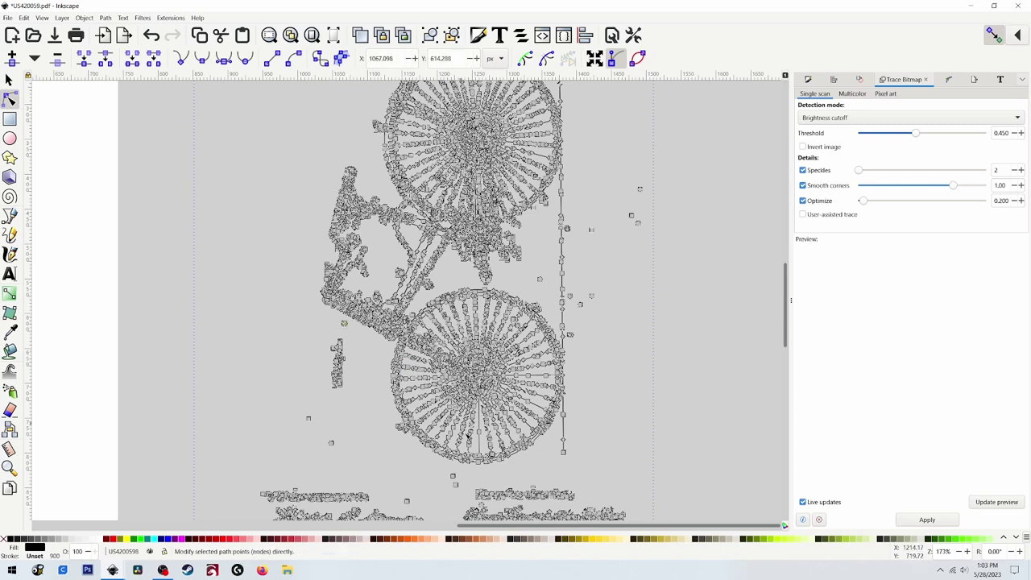
{"action": "left_click_drag", "start_coordinate": [290, 410], "coordinate": [346, 456]}
{"action": "key", "text": "Delete"}
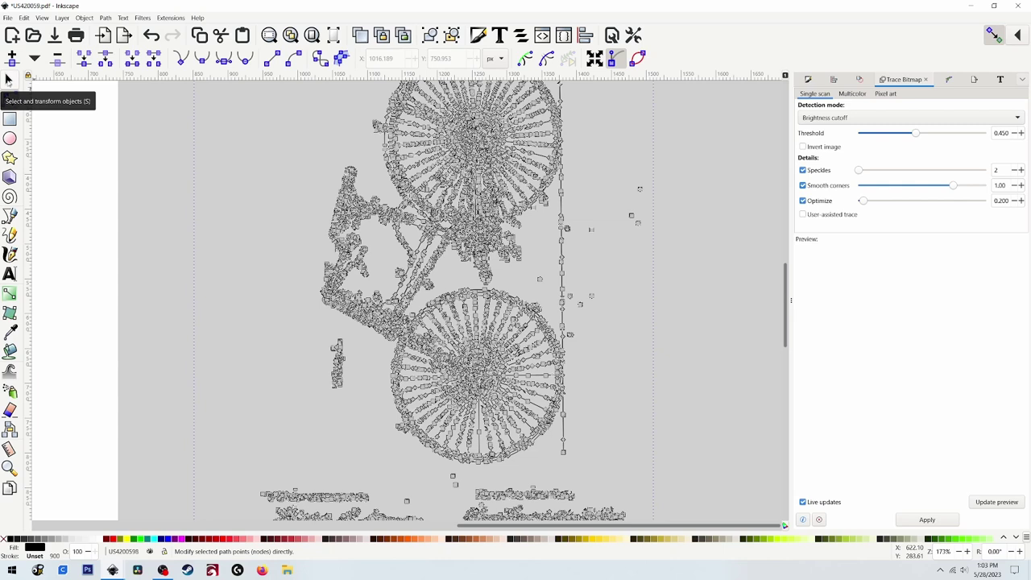
Step: Delete the stray specks right of the bicycle and near the rear wheel hub
{"action": "left_click", "coordinate": [9, 80]}
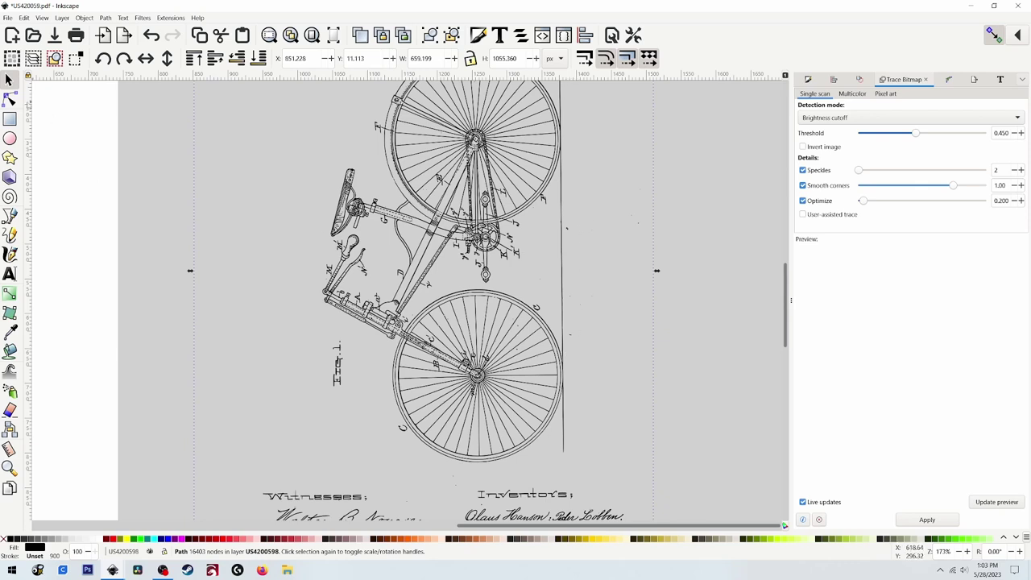
{"action": "left_click", "coordinate": [9, 98]}
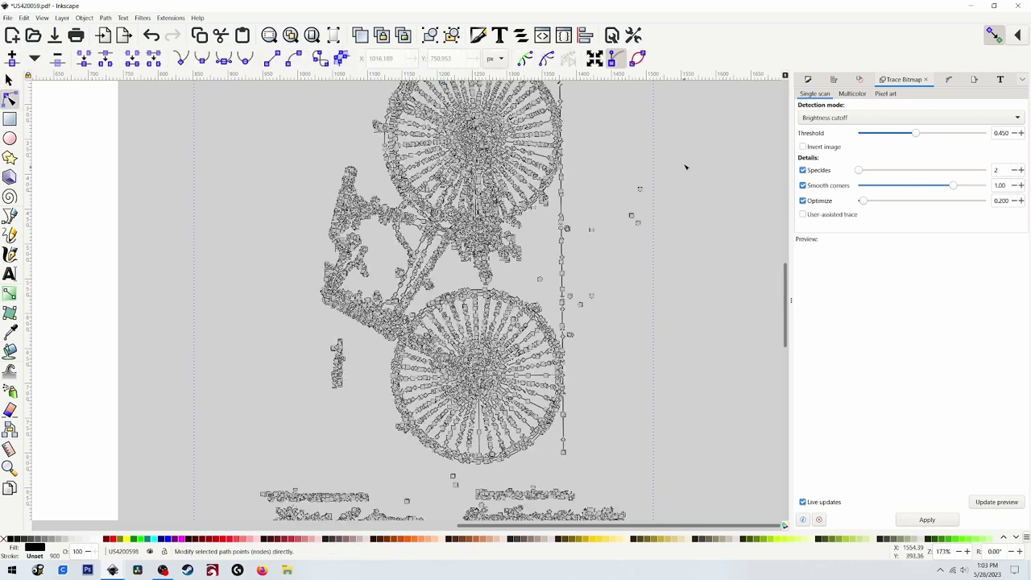
{"action": "mouse_move", "coordinate": [681, 159]}
{"action": "left_mouse_down"}
{"action": "mouse_move", "coordinate": [572, 328]}
{"action": "mouse_move", "coordinate": [567, 316]}
{"action": "left_mouse_up"}
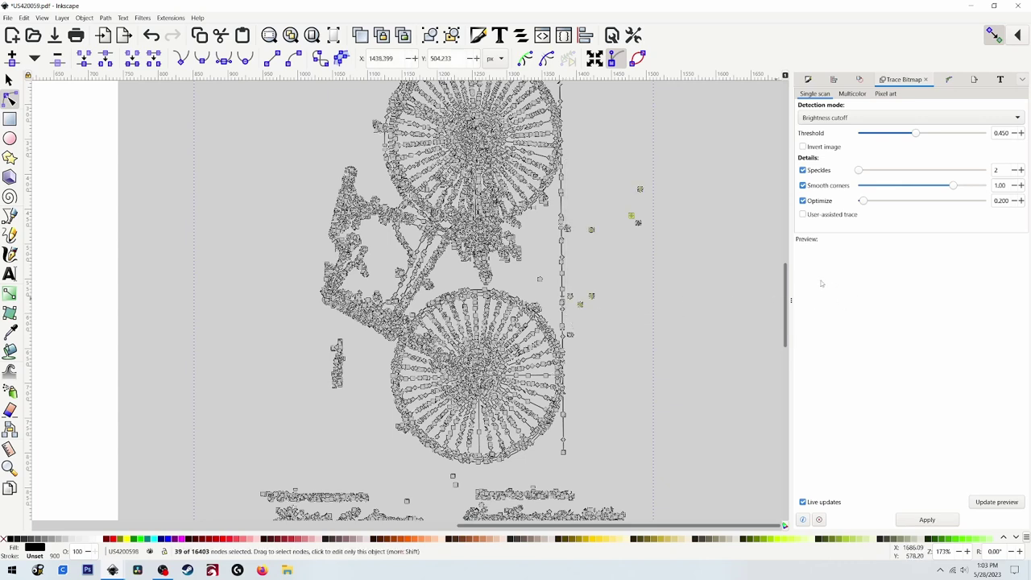
{"action": "key", "text": "Delete"}
{"action": "left_click_drag", "start_coordinate": [600, 325], "coordinate": [567, 346]}
{"action": "key", "text": "Delete"}
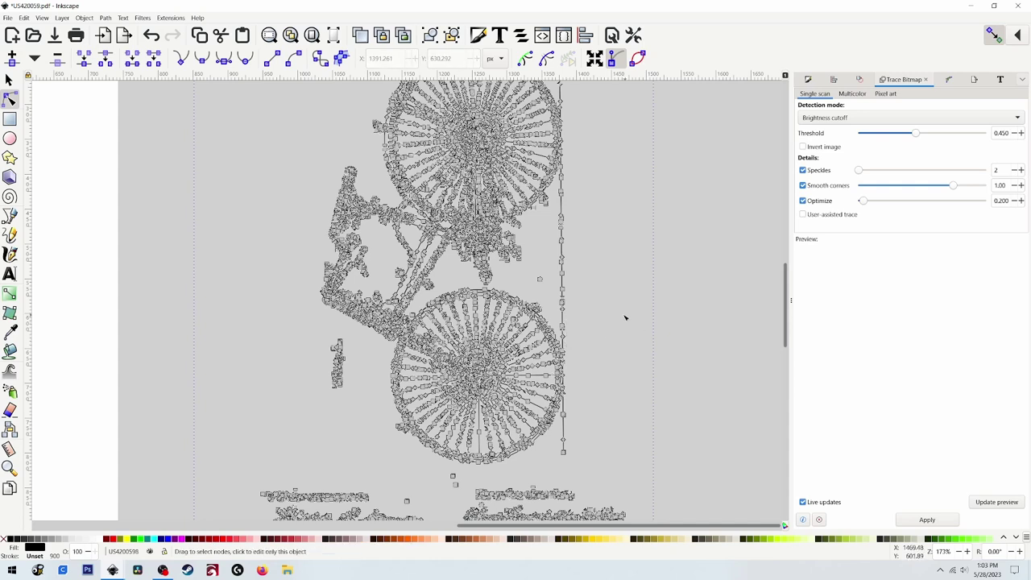
Step: Delete the stray specks along the top edge and around the header text
{"action": "scroll", "coordinate": [621, 318], "scroll_direction": "up", "scroll_amount": 4}
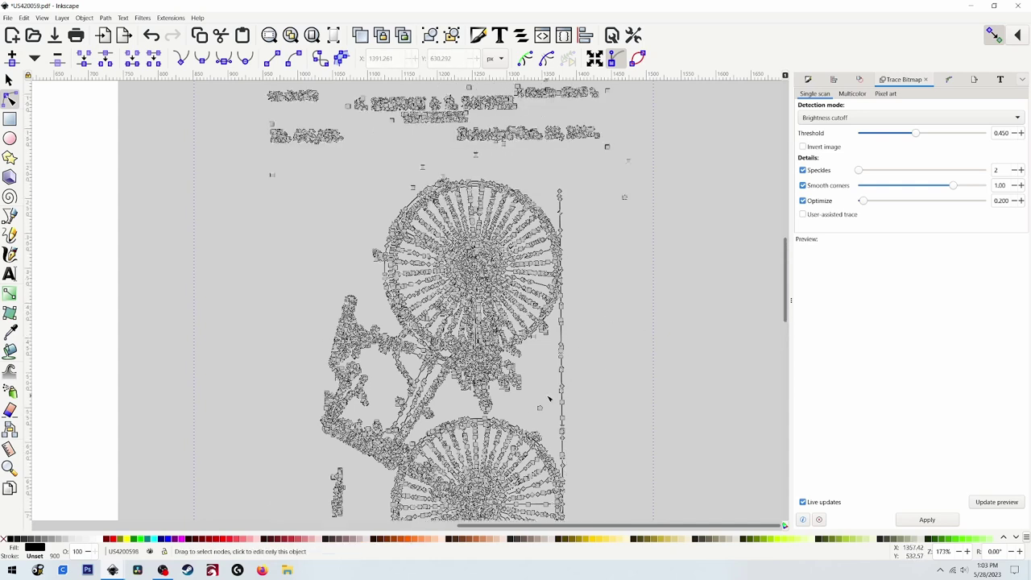
{"action": "scroll", "coordinate": [624, 260], "scroll_direction": "up", "scroll_amount": 2}
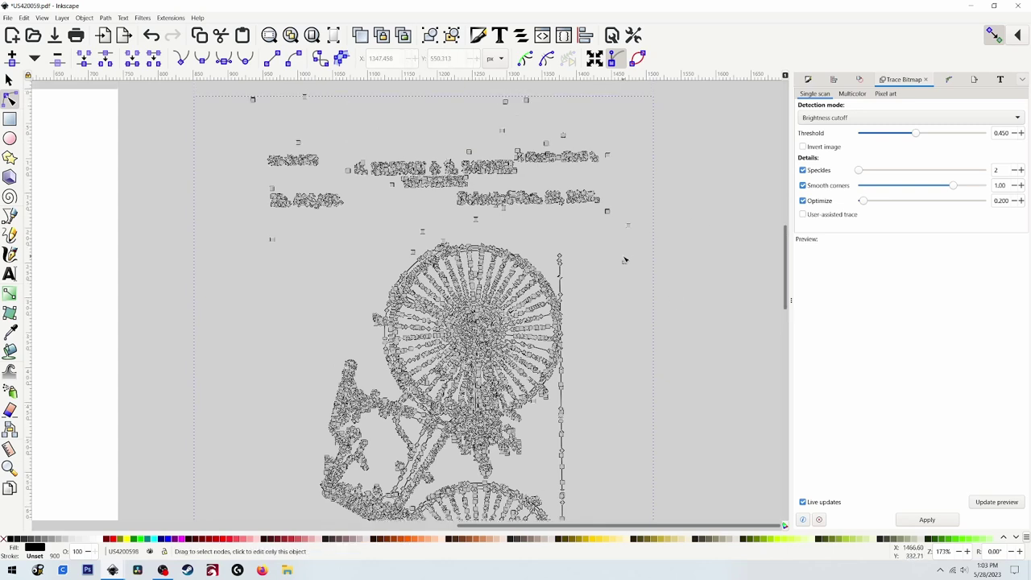
{"action": "scroll", "coordinate": [625, 259], "scroll_direction": "up", "scroll_amount": 1}
{"action": "mouse_move", "coordinate": [658, 330]}
{"action": "left_mouse_down"}
{"action": "mouse_move", "coordinate": [626, 294]}
{"action": "mouse_move", "coordinate": [605, 241]}
{"action": "left_mouse_up"}
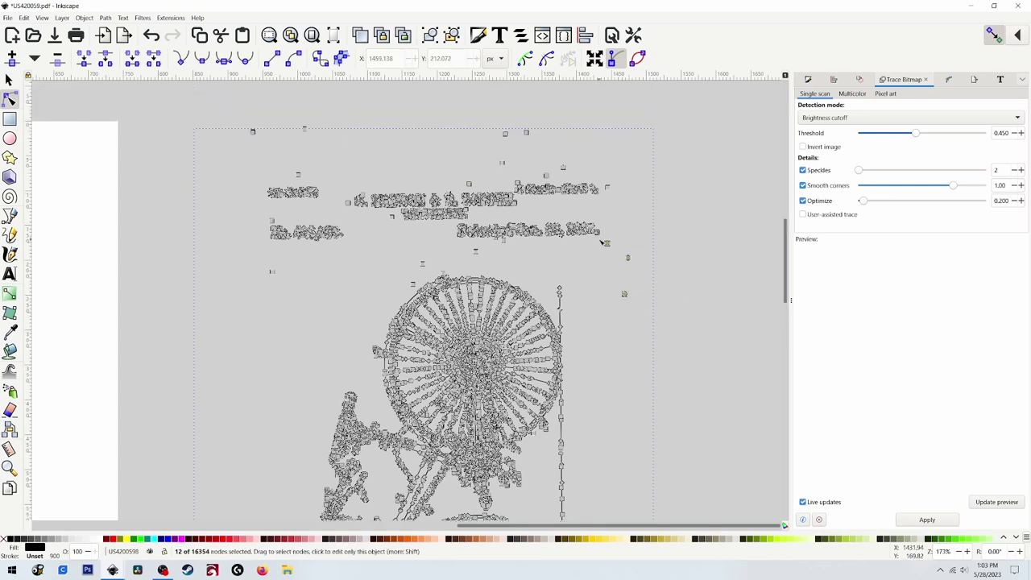
{"action": "left_click", "coordinate": [638, 166]}
{"action": "left_click_drag", "start_coordinate": [639, 164], "coordinate": [607, 200]}
{"action": "left_click_drag", "start_coordinate": [610, 108], "coordinate": [215, 151]}
{"action": "key", "text": "Delete"}
{"action": "left_click_drag", "start_coordinate": [593, 132], "coordinate": [463, 188]}
{"action": "key", "text": "Delete"}
{"action": "key", "text": "Delete"}
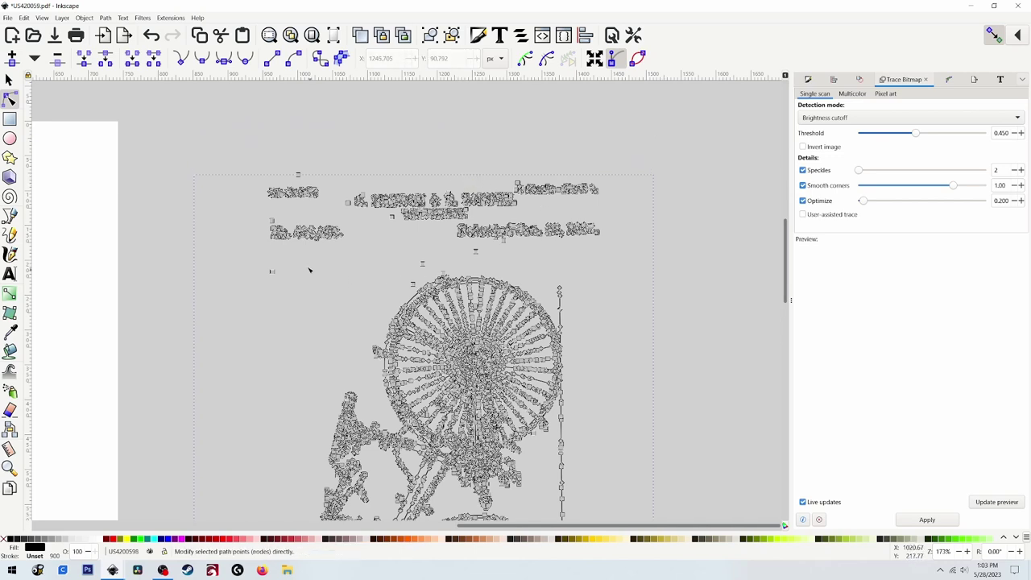
{"action": "left_click_drag", "start_coordinate": [292, 262], "coordinate": [246, 284]}
{"action": "key", "text": "Delete"}
{"action": "left_click_drag", "start_coordinate": [486, 246], "coordinate": [419, 289]}
{"action": "key", "text": "Delete"}
{"action": "key", "text": "Delete"}
Step: Delete the black bar running along the bottom of the trace
{"action": "scroll", "coordinate": [681, 298], "scroll_direction": "down", "scroll_amount": 15}
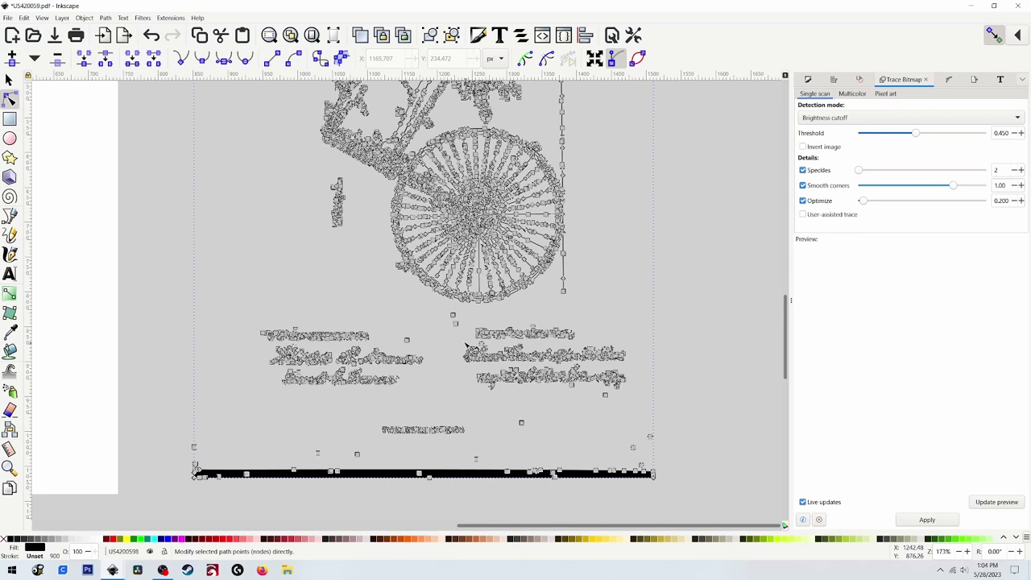
{"action": "left_click_drag", "start_coordinate": [463, 337], "coordinate": [398, 307]}
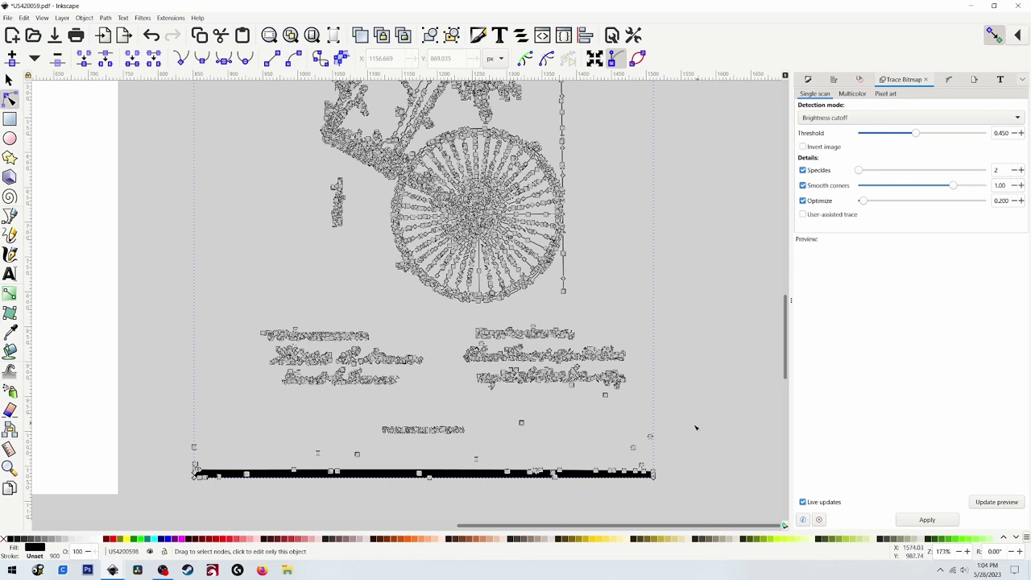
{"action": "left_click_drag", "start_coordinate": [695, 428], "coordinate": [605, 486]}
{"action": "key", "text": "Delete"}
{"action": "left_click_drag", "start_coordinate": [674, 491], "coordinate": [146, 445]}
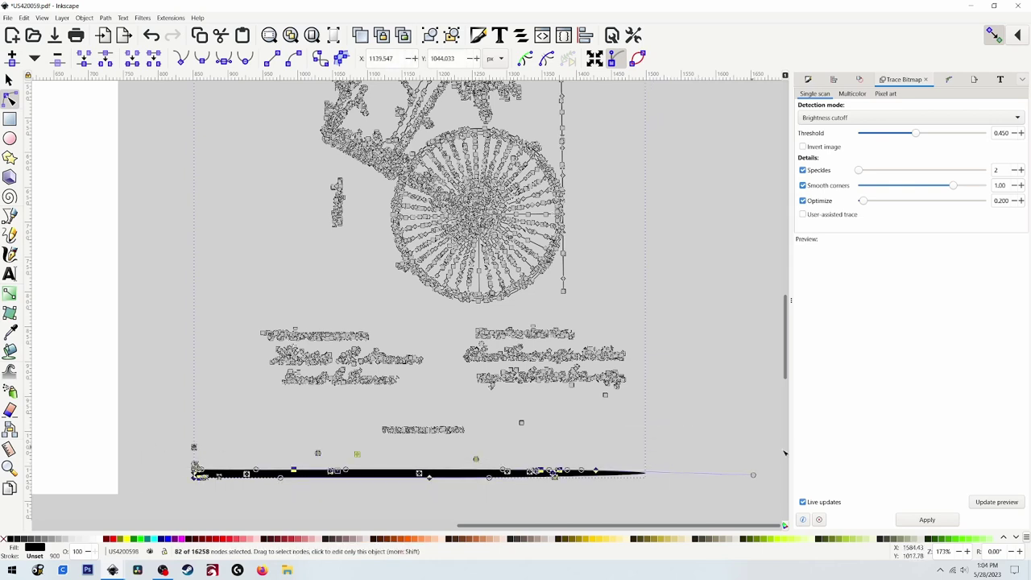
{"action": "key", "text": "Delete"}
{"action": "left_click_drag", "start_coordinate": [630, 457], "coordinate": [586, 394]}
Step: Check the drawing's top-left corner for stray nodes and clear the selection
{"action": "scroll", "coordinate": [656, 304], "scroll_direction": "up", "scroll_amount": 5}
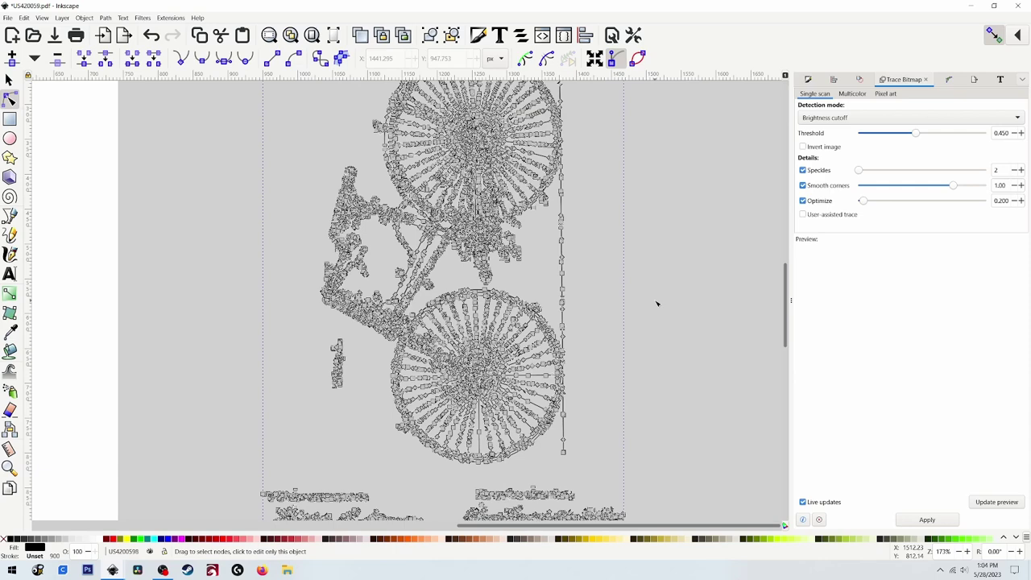
{"action": "scroll", "coordinate": [552, 279], "scroll_direction": "down", "scroll_amount": 1}
{"action": "scroll", "coordinate": [557, 270], "scroll_direction": "down", "scroll_amount": 1}
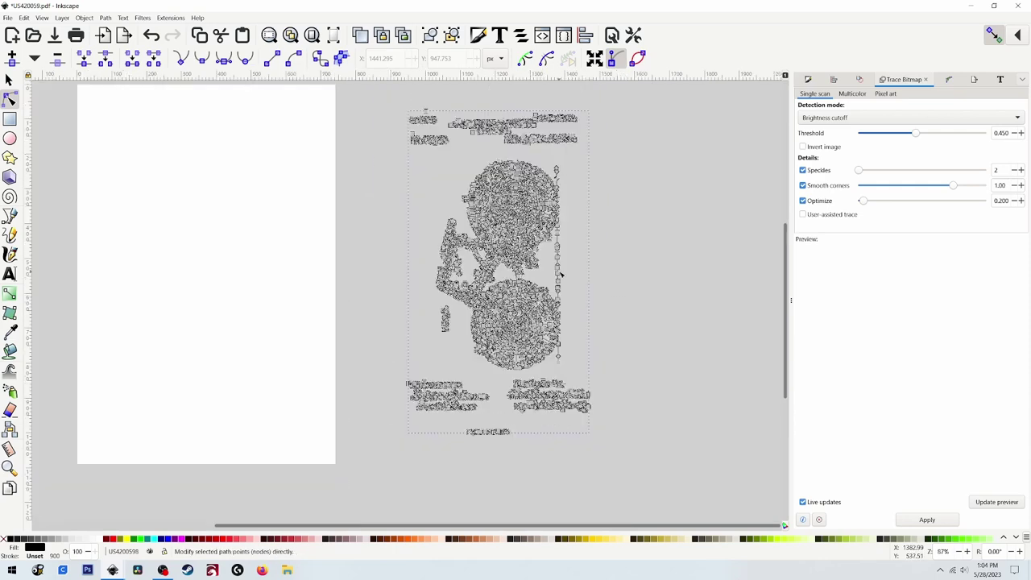
{"action": "scroll", "coordinate": [633, 265], "scroll_direction": "up", "scroll_amount": 1}
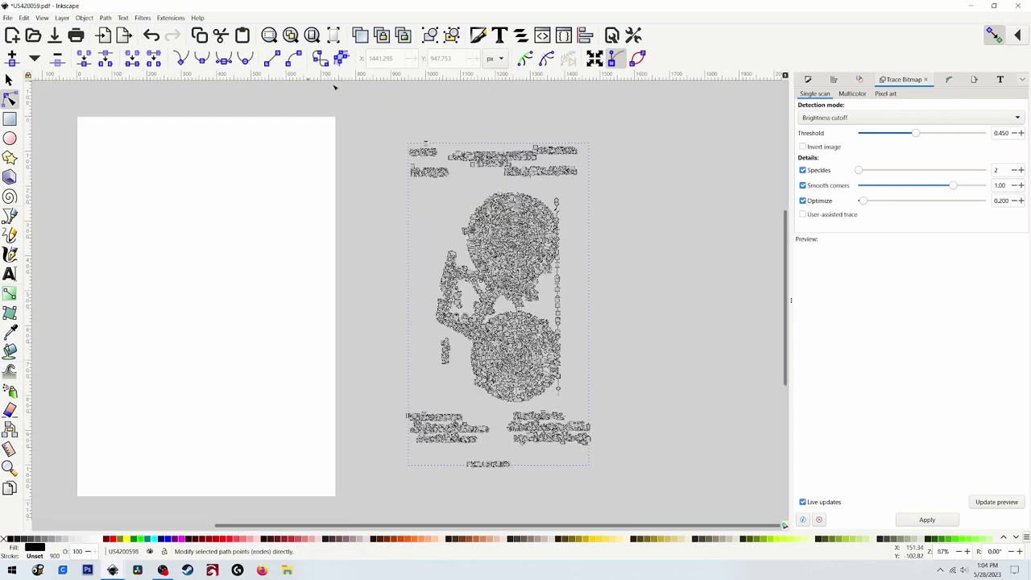
{"action": "left_click_drag", "start_coordinate": [448, 132], "coordinate": [418, 152]}
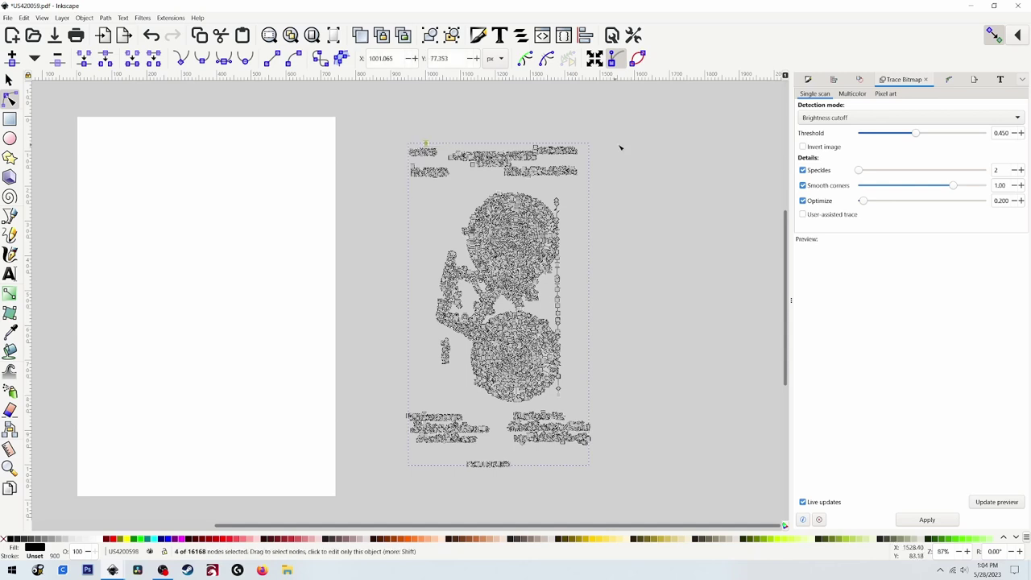
{"action": "left_click", "coordinate": [608, 145]}
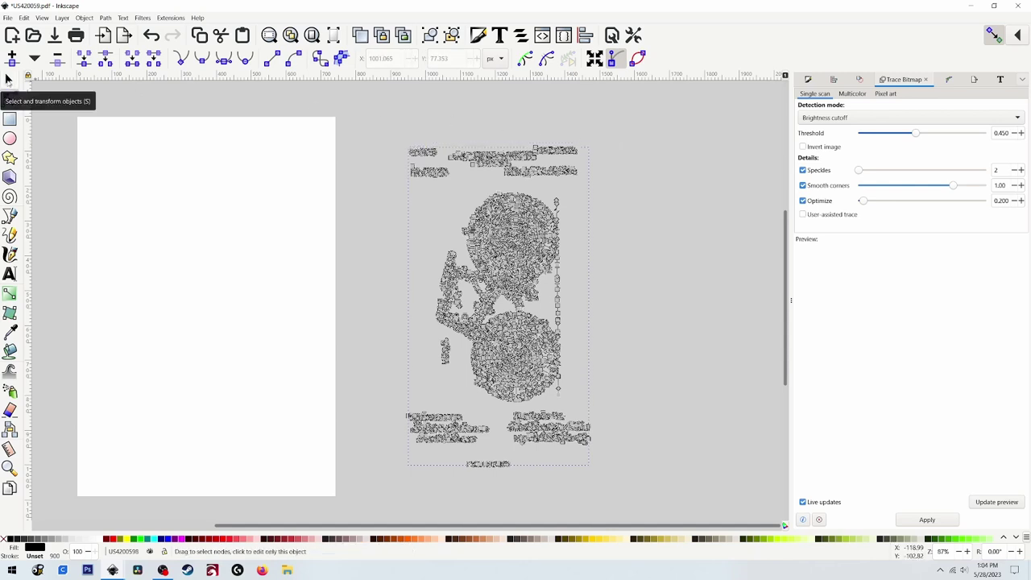
Step: Duplicate the cleaned trace twice and place the three copies side by side
{"action": "left_click", "coordinate": [8, 79]}
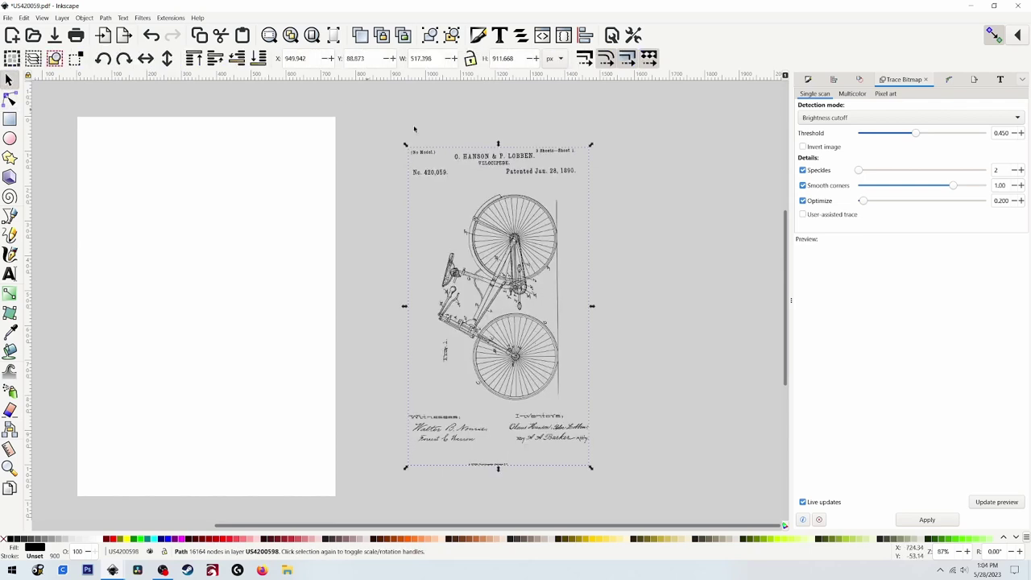
{"action": "scroll", "coordinate": [636, 292], "scroll_direction": "right", "scroll_amount": 3}
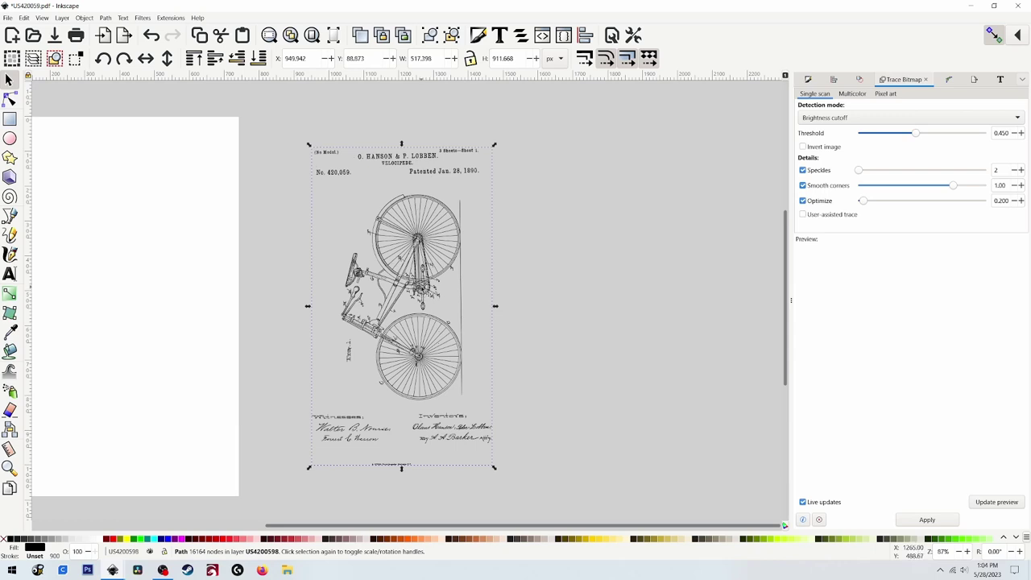
{"action": "mouse_move", "coordinate": [472, 293]}
{"action": "left_mouse_down"}
{"action": "mouse_move", "coordinate": [462, 297]}
{"action": "mouse_move", "coordinate": [676, 296]}
{"action": "left_mouse_up"}
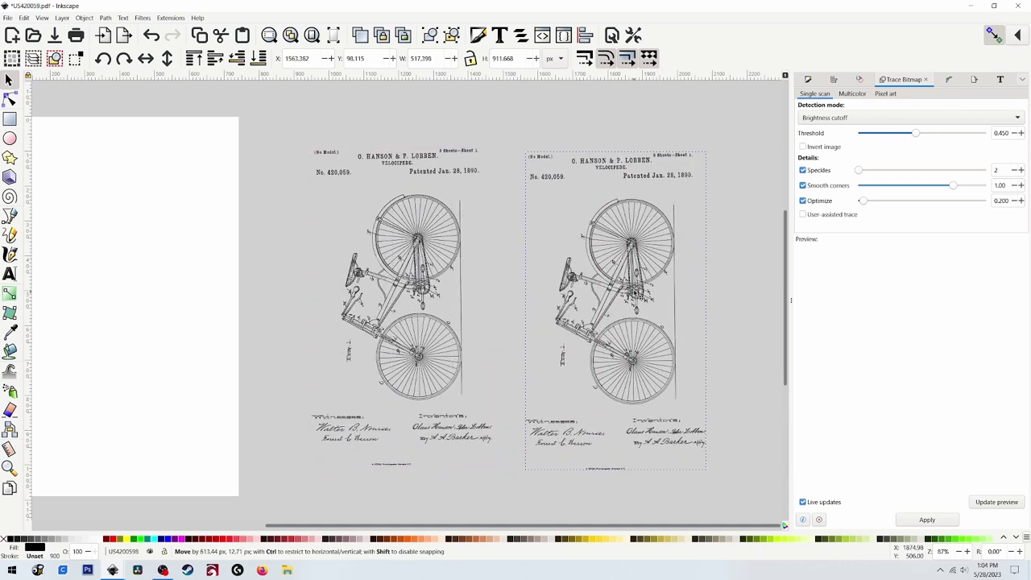
{"action": "scroll", "coordinate": [568, 297], "scroll_direction": "right", "scroll_amount": 5}
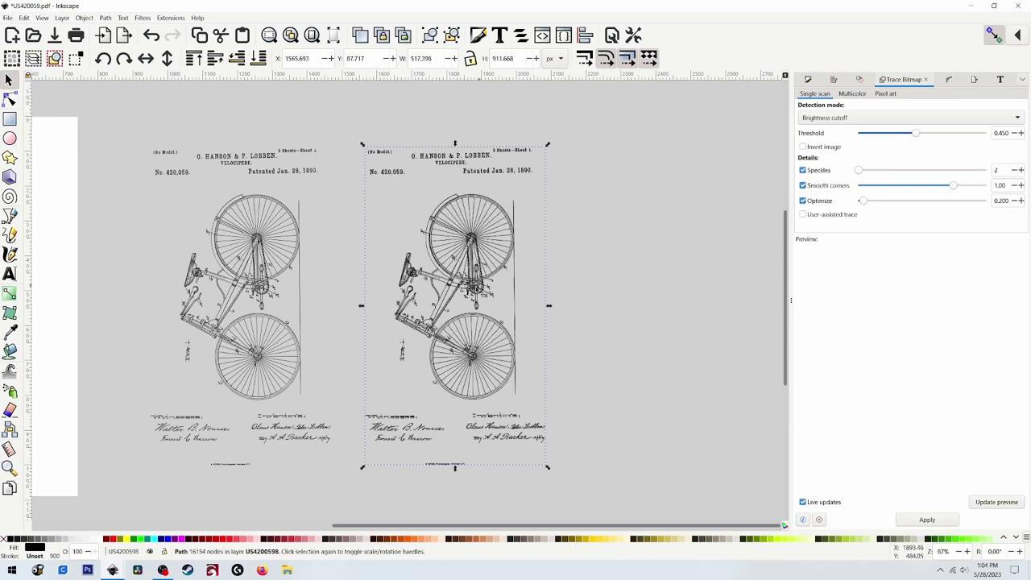
{"action": "key", "text": "ctrl+d"}
{"action": "mouse_move", "coordinate": [481, 292]}
{"action": "left_mouse_down"}
{"action": "mouse_move", "coordinate": [693, 282]}
{"action": "mouse_move", "coordinate": [686, 288]}
{"action": "left_mouse_up"}
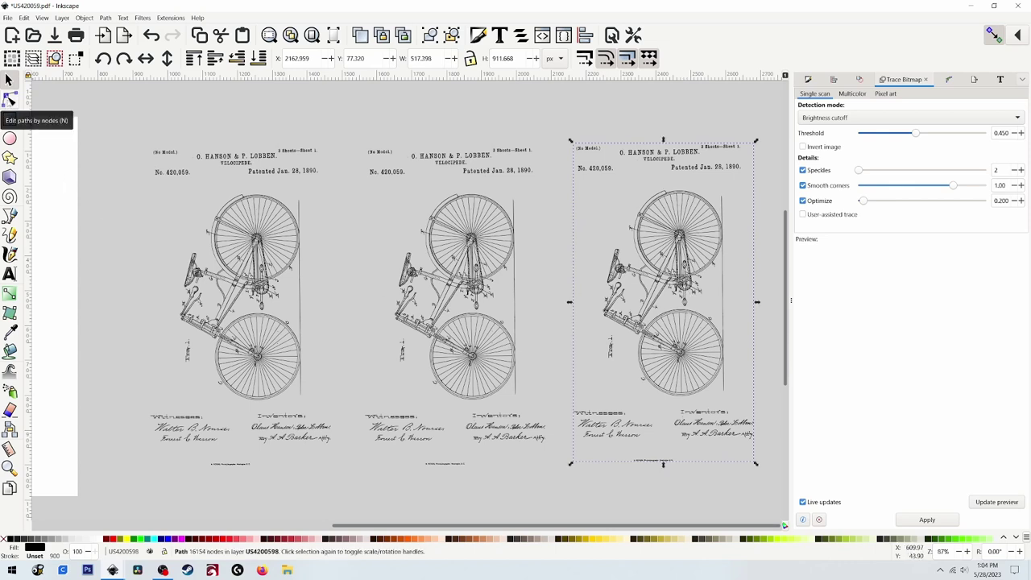
{"action": "left_click", "coordinate": [10, 100]}
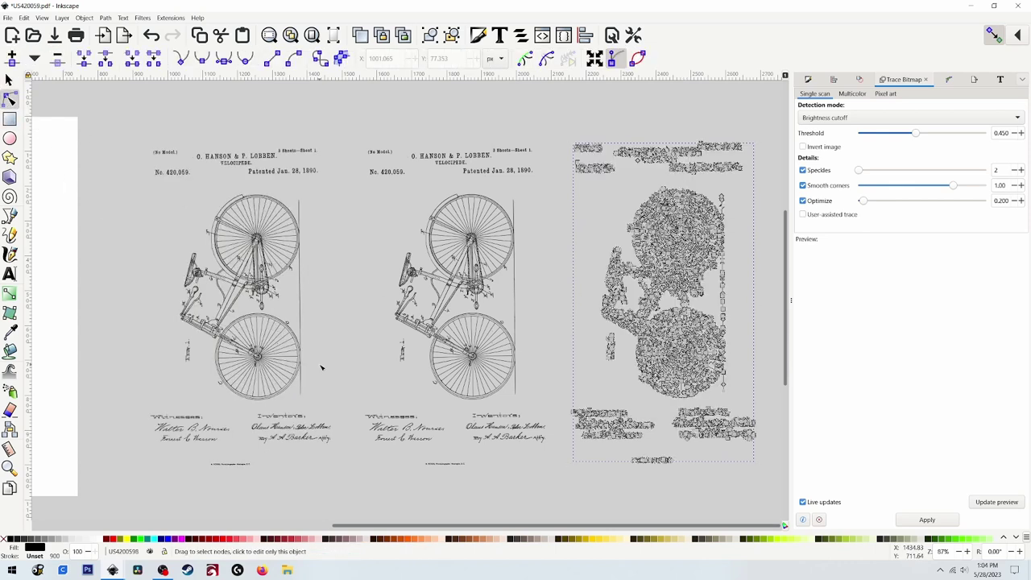
Step: Delete the third copy's header text and bottom signature lines, leaving only the bicycle
{"action": "scroll", "coordinate": [465, 322], "scroll_direction": "right", "scroll_amount": 5}
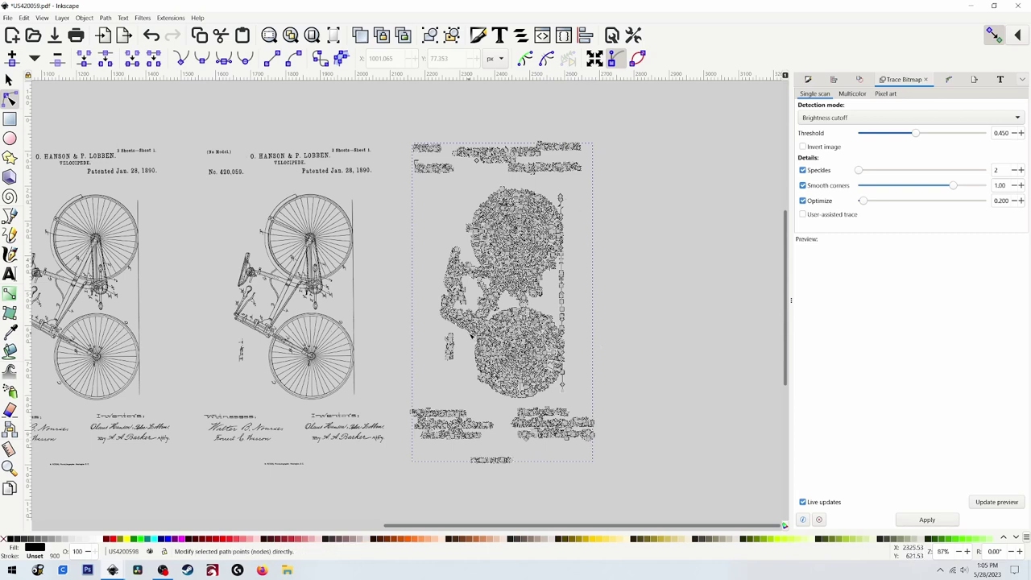
{"action": "mouse_move", "coordinate": [620, 118]}
{"action": "left_mouse_down"}
{"action": "mouse_move", "coordinate": [397, 172]}
{"action": "mouse_move", "coordinate": [404, 186]}
{"action": "left_mouse_up"}
{"action": "key", "text": "Delete"}
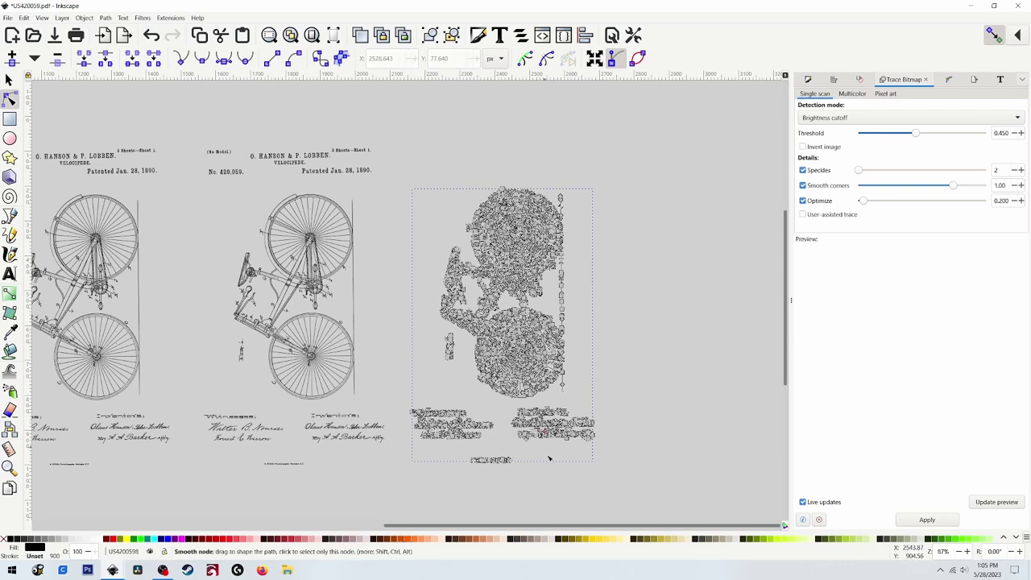
{"action": "left_click_drag", "start_coordinate": [633, 498], "coordinate": [388, 403]}
{"action": "key", "text": "Delete"}
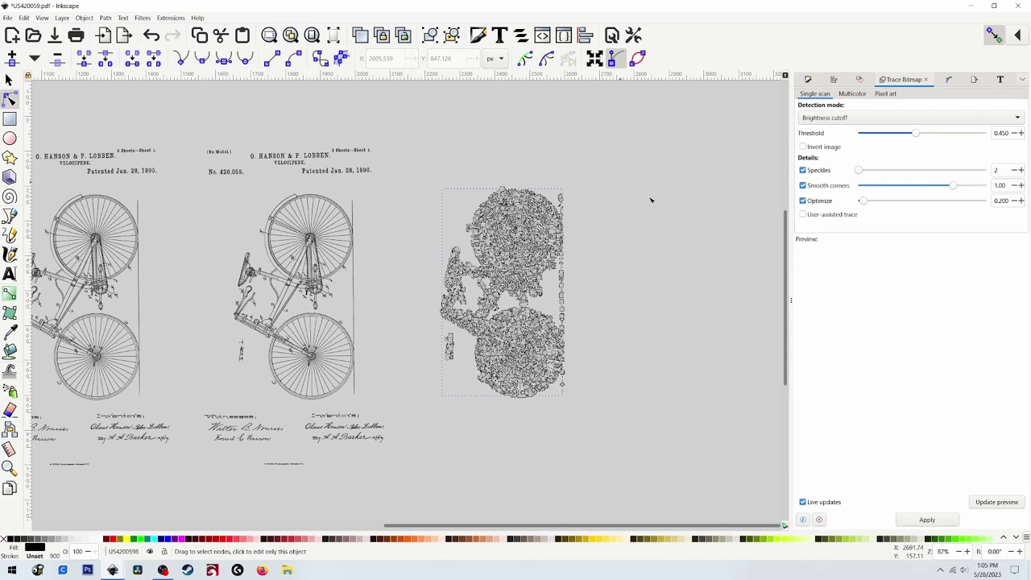
{"action": "key", "text": "s"}
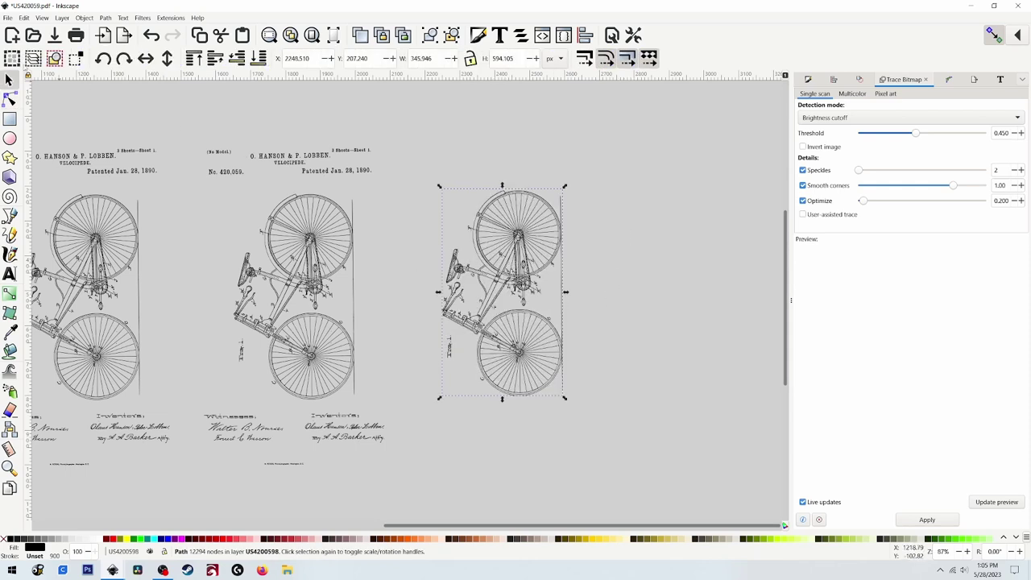
Step: Rotate the text-free bicycle copy 90° so it lies horizontally
{"action": "left_click", "coordinate": [521, 240]}
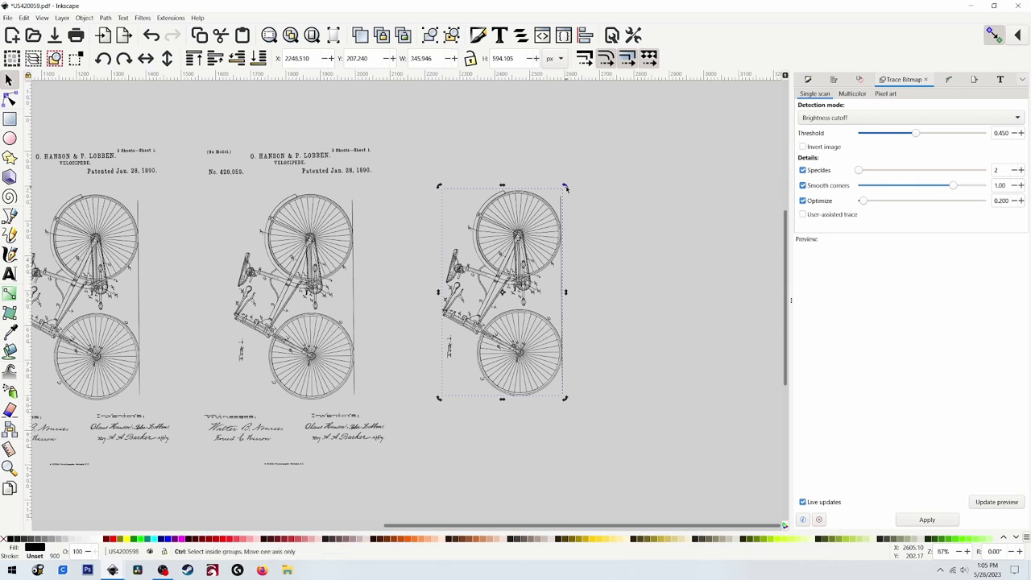
{"action": "mouse_move", "coordinate": [566, 187]}
{"action": "left_mouse_down"}
{"action": "mouse_move", "coordinate": [585, 198]}
{"action": "mouse_move", "coordinate": [620, 265]}
{"action": "mouse_move", "coordinate": [629, 335]}
{"action": "mouse_move", "coordinate": [620, 350]}
{"action": "left_mouse_up"}
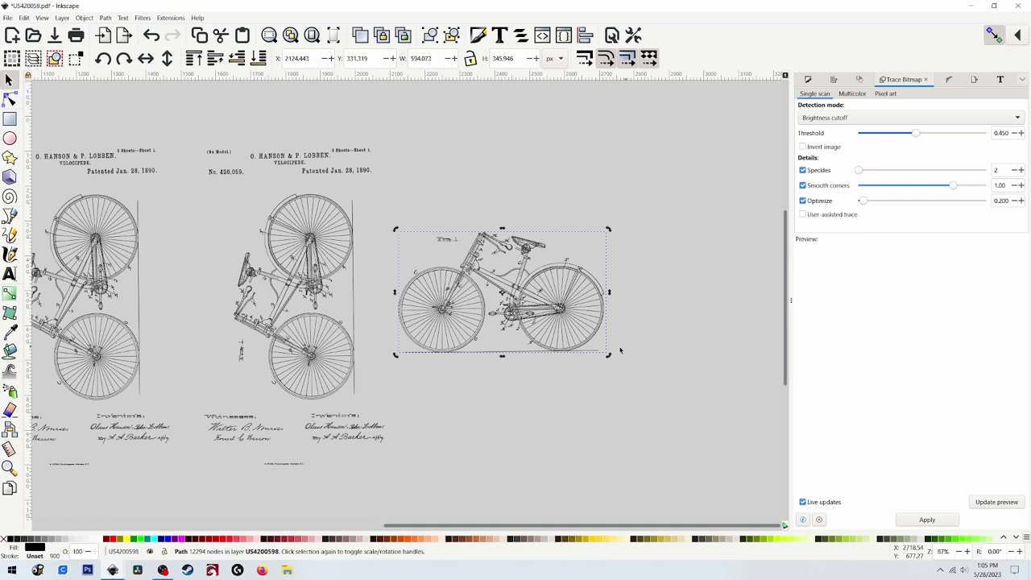
{"action": "left_click", "coordinate": [510, 412]}
Step: Move the horizontal bicycle further to the right
{"action": "scroll", "coordinate": [281, 376], "scroll_direction": "up", "scroll_amount": 3}
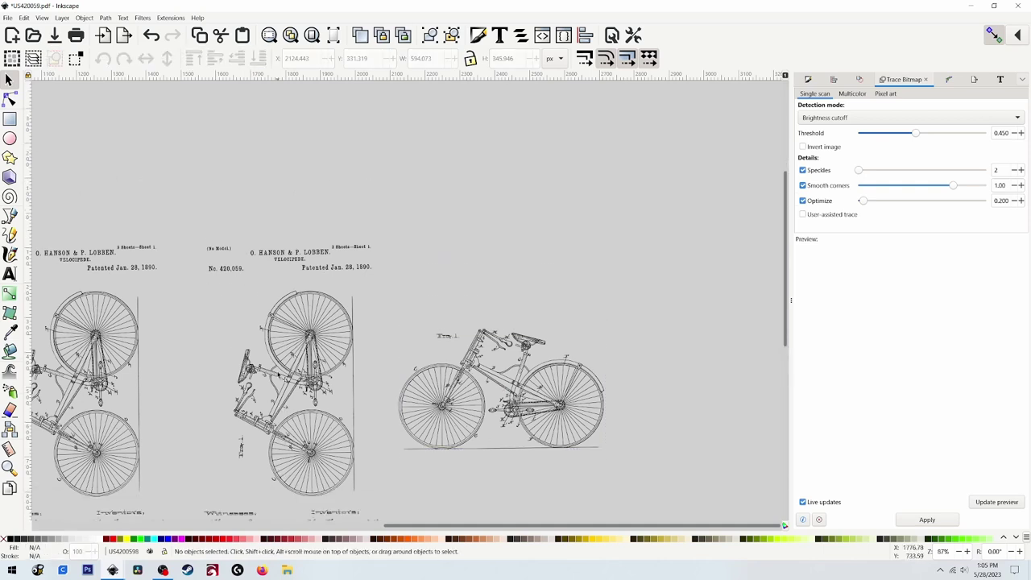
{"action": "scroll", "coordinate": [279, 376], "scroll_direction": "down", "scroll_amount": 3}
{"action": "left_click", "coordinate": [521, 302]}
{"action": "left_click_drag", "start_coordinate": [520, 302], "coordinate": [603, 301]}
Step: Delete the bicycle figure from the middle patent page copy
{"action": "scroll", "coordinate": [327, 316], "scroll_direction": "left", "scroll_amount": 3}
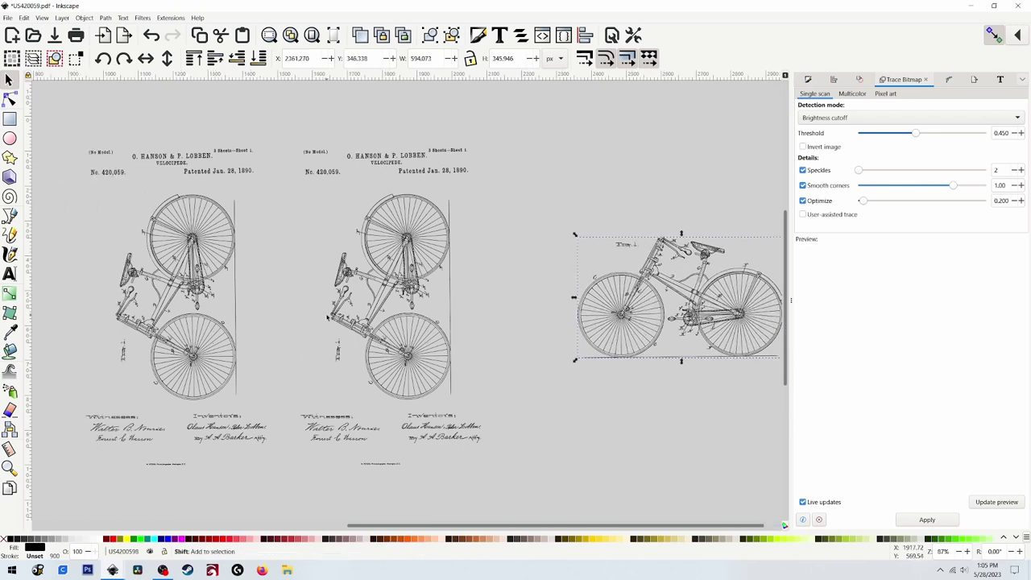
{"action": "scroll", "coordinate": [327, 317], "scroll_direction": "left", "scroll_amount": 2}
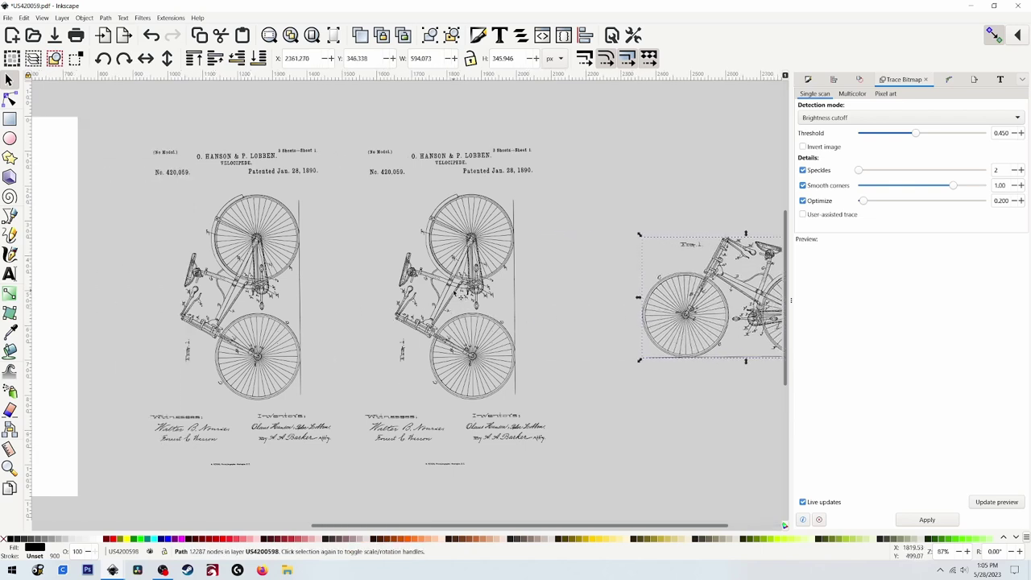
{"action": "left_click", "coordinate": [461, 297]}
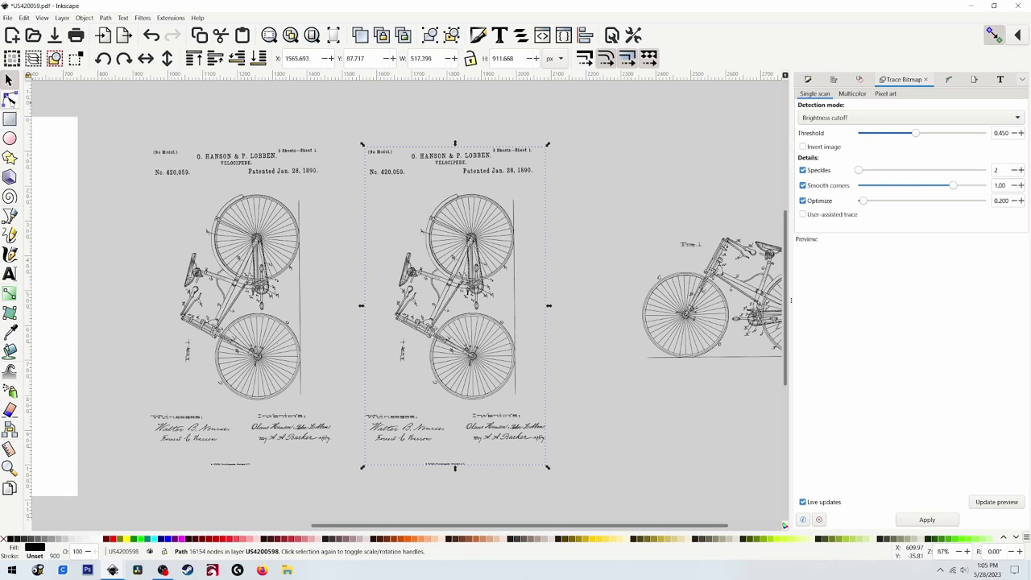
{"action": "left_click", "coordinate": [10, 98]}
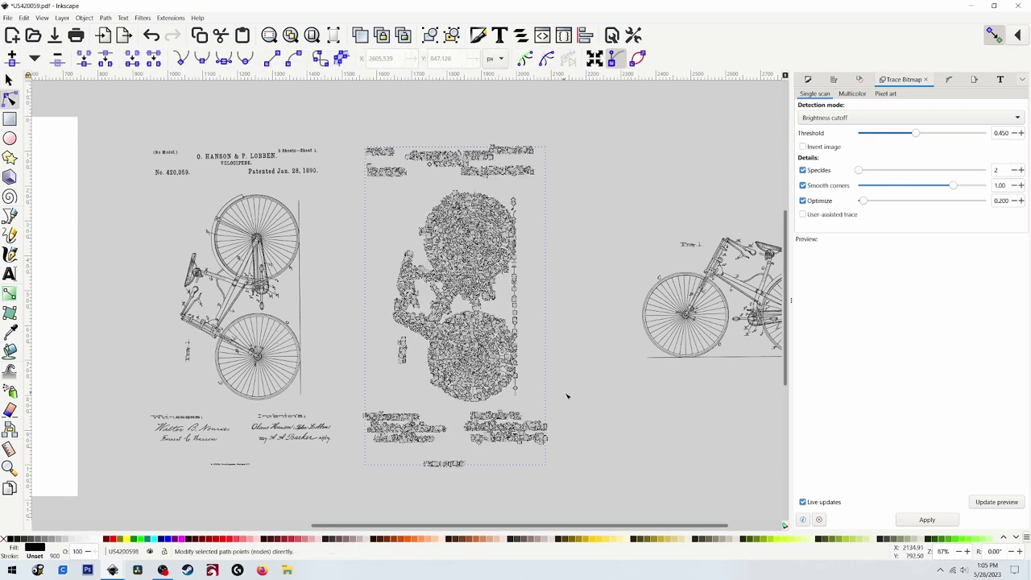
{"action": "mouse_move", "coordinate": [567, 404]}
{"action": "left_mouse_down"}
{"action": "mouse_move", "coordinate": [372, 356]}
{"action": "mouse_move", "coordinate": [361, 190]}
{"action": "left_mouse_up"}
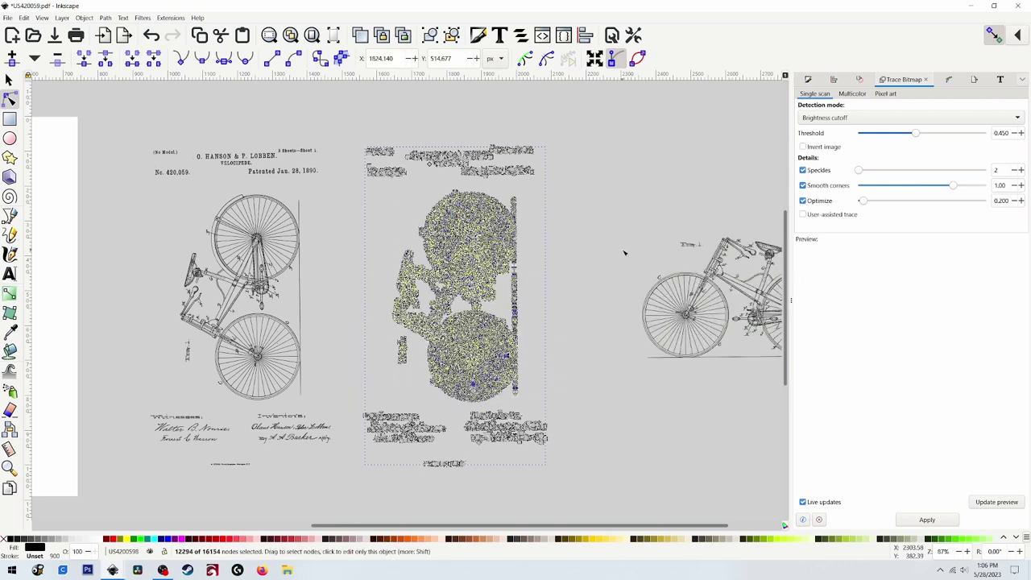
{"action": "key", "text": "Delete"}
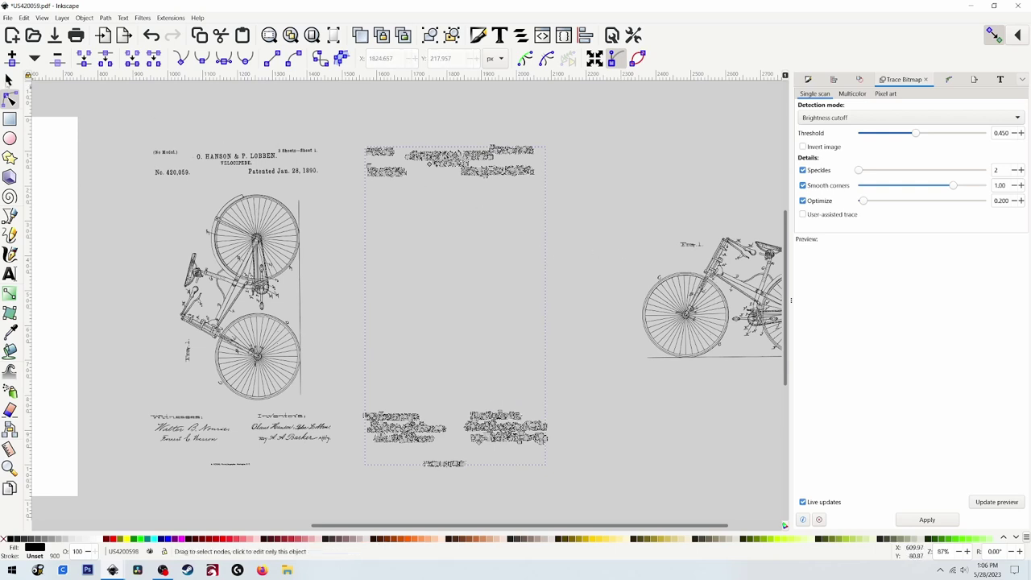
{"action": "key", "text": "s"}
Step: Select the header text nodes at the top of the middle page
{"action": "scroll", "coordinate": [533, 218], "scroll_direction": "down", "scroll_amount": 1}
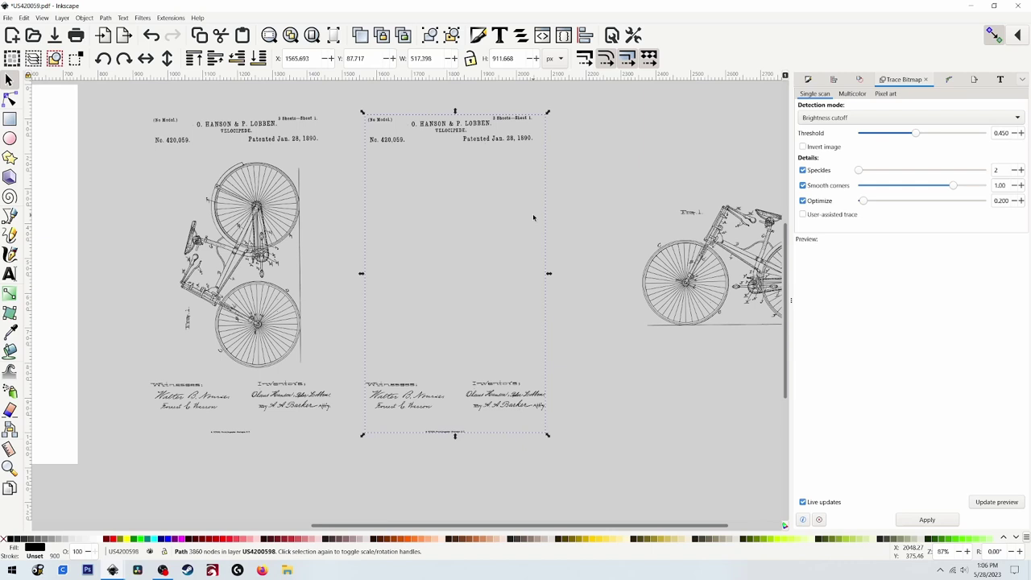
{"action": "scroll", "coordinate": [519, 208], "scroll_direction": "right", "scroll_amount": 2}
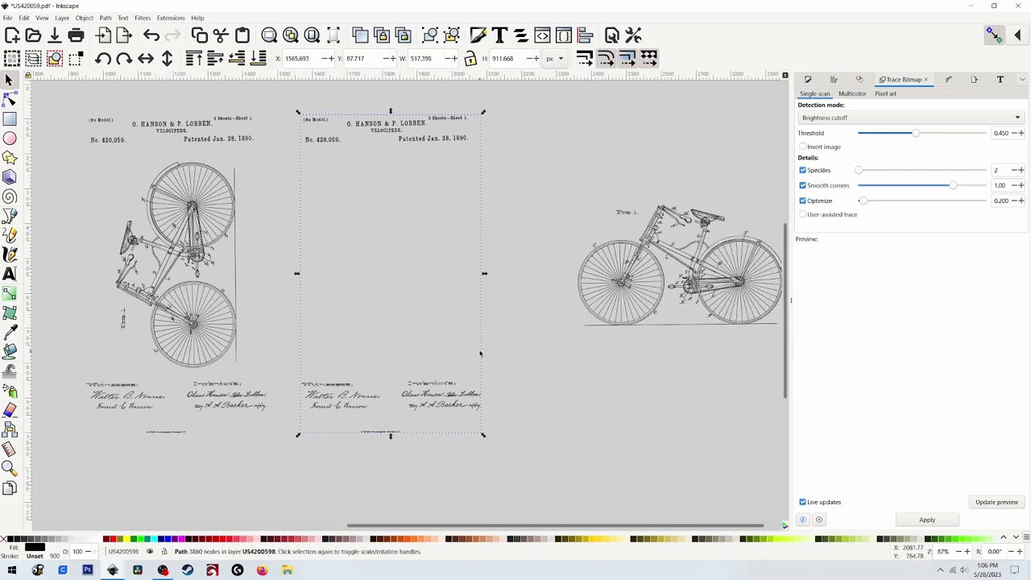
{"action": "scroll", "coordinate": [532, 200], "scroll_direction": "up", "scroll_amount": 1}
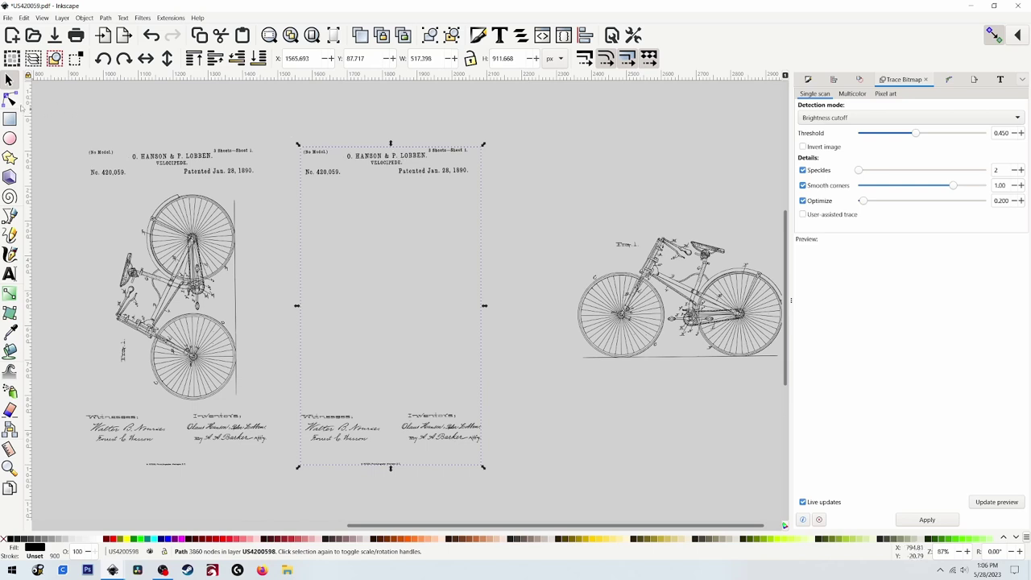
{"action": "left_click", "coordinate": [10, 99]}
{"action": "left_click_drag", "start_coordinate": [506, 130], "coordinate": [266, 201]}
Step: Delete the middle page's header and move the signature block under the bicycle
{"action": "key", "text": "Delete"}
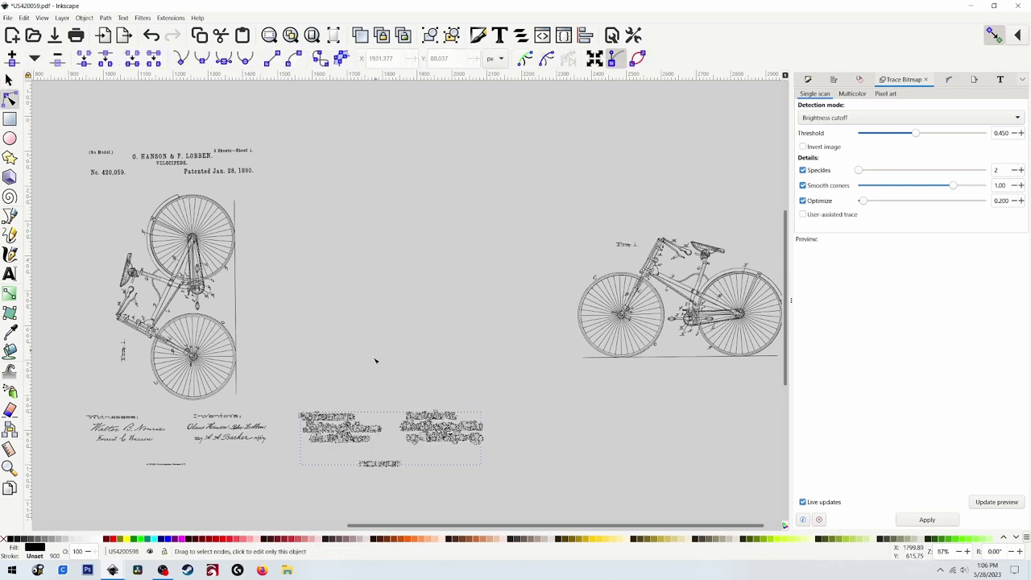
{"action": "left_click", "coordinate": [9, 79]}
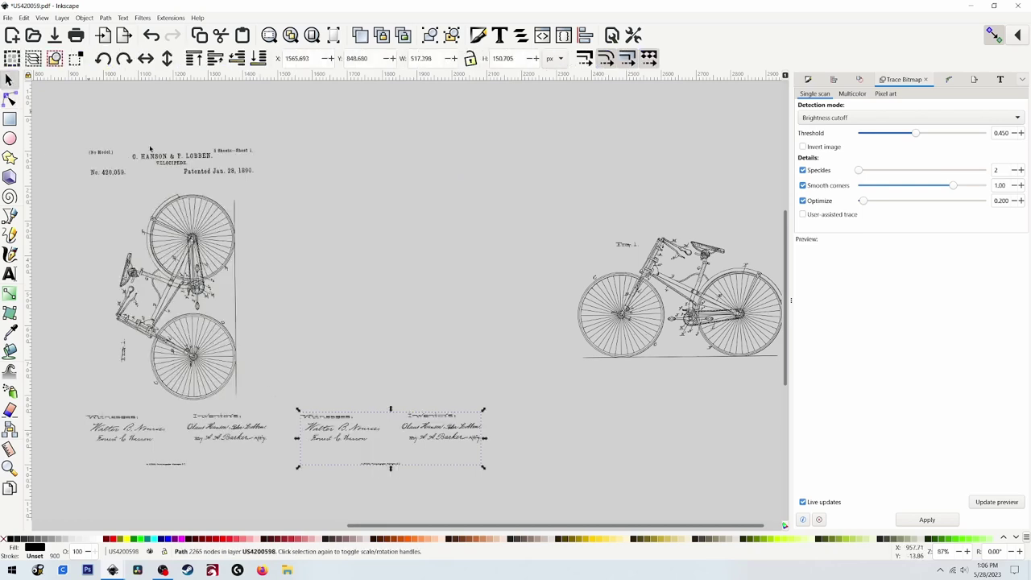
{"action": "scroll", "coordinate": [447, 425], "scroll_direction": "right", "scroll_amount": 5}
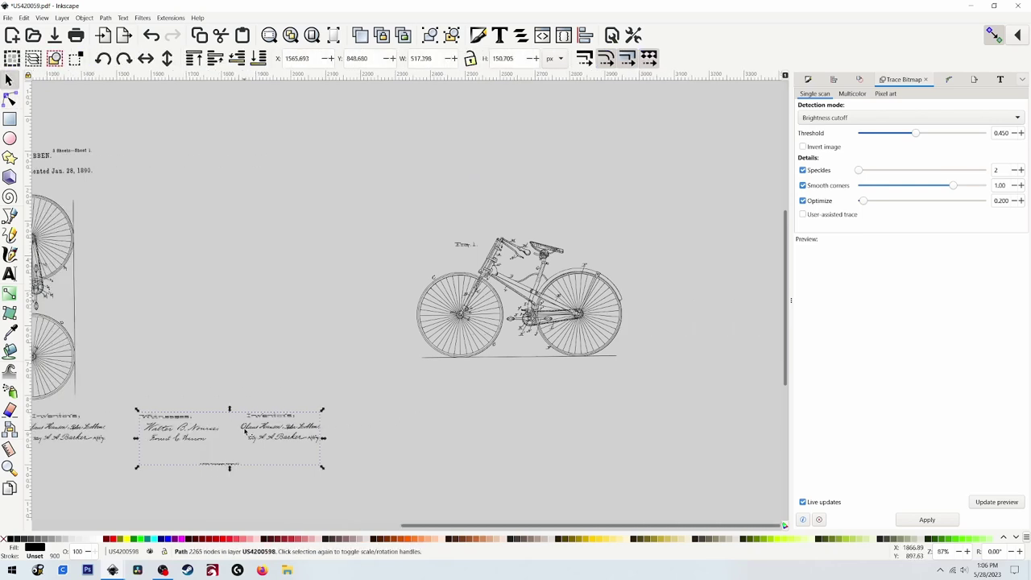
{"action": "mouse_move", "coordinate": [245, 431]}
{"action": "left_mouse_down"}
{"action": "mouse_move", "coordinate": [540, 415]}
{"action": "mouse_move", "coordinate": [544, 389]}
{"action": "left_mouse_up"}
{"action": "left_click", "coordinate": [532, 453]}
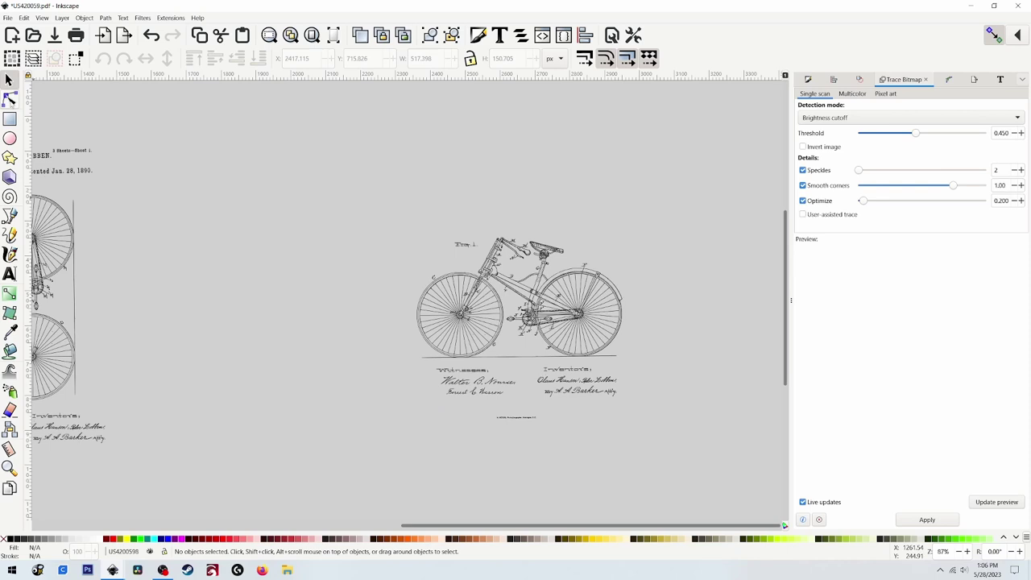
Step: Nudge the small footer line up and slightly right, closer to the signatures
{"action": "left_click", "coordinate": [9, 98]}
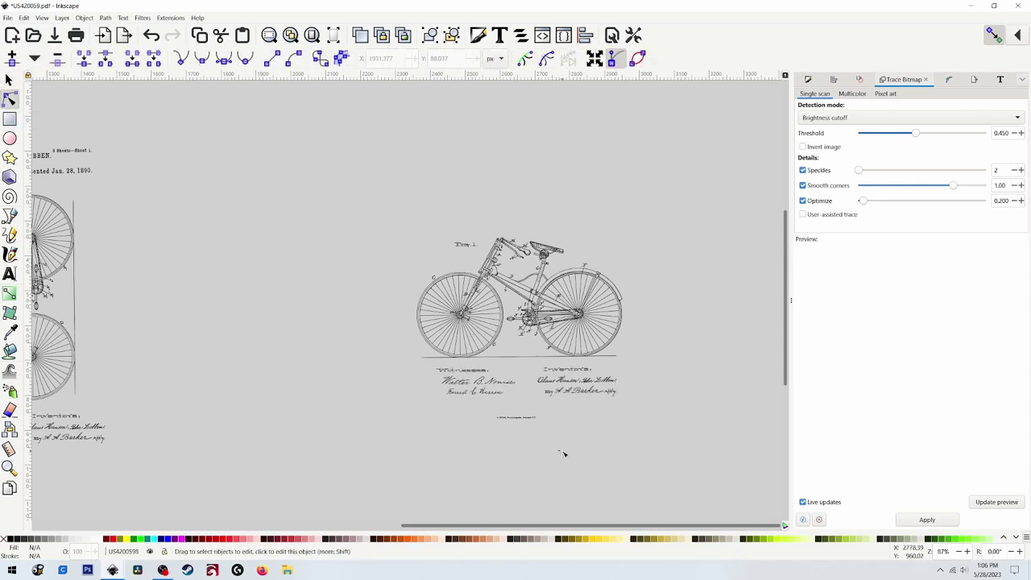
{"action": "left_click", "coordinate": [561, 387]}
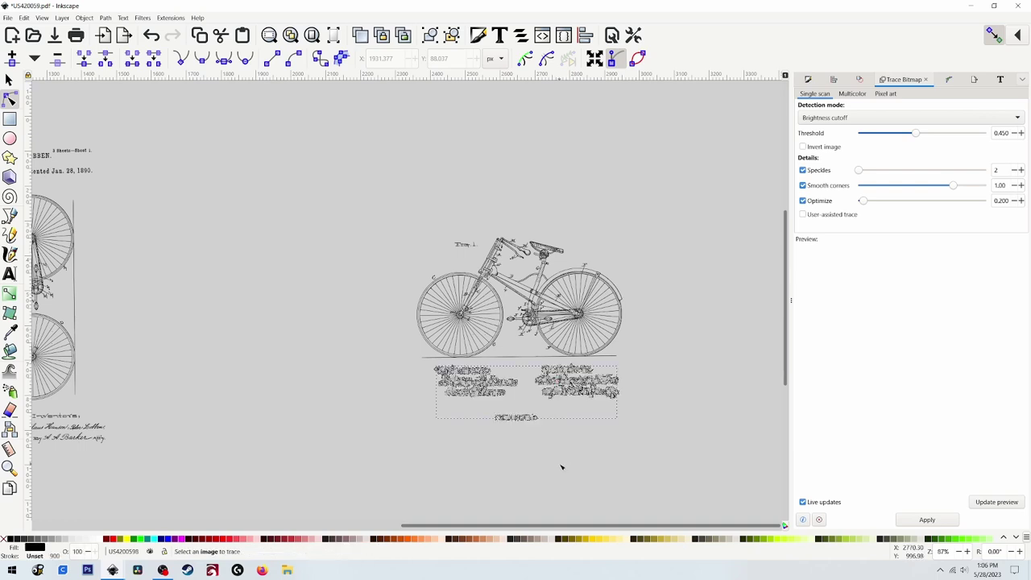
{"action": "left_click_drag", "start_coordinate": [558, 463], "coordinate": [472, 412]}
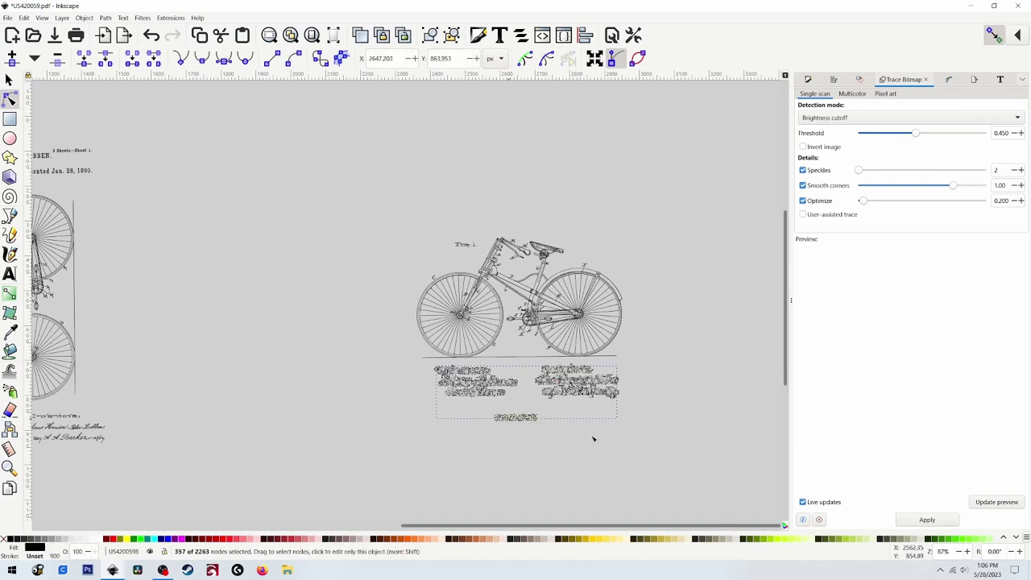
{"action": "key", "text": "Up"}
{"action": "key", "text": "Up"}
{"action": "key", "text": "Up"}
{"action": "key", "text": "Up"}
{"action": "key", "text": "Up"}
{"action": "key", "text": "Up"}
{"action": "key", "text": "Up"}
{"action": "key", "text": "Up"}
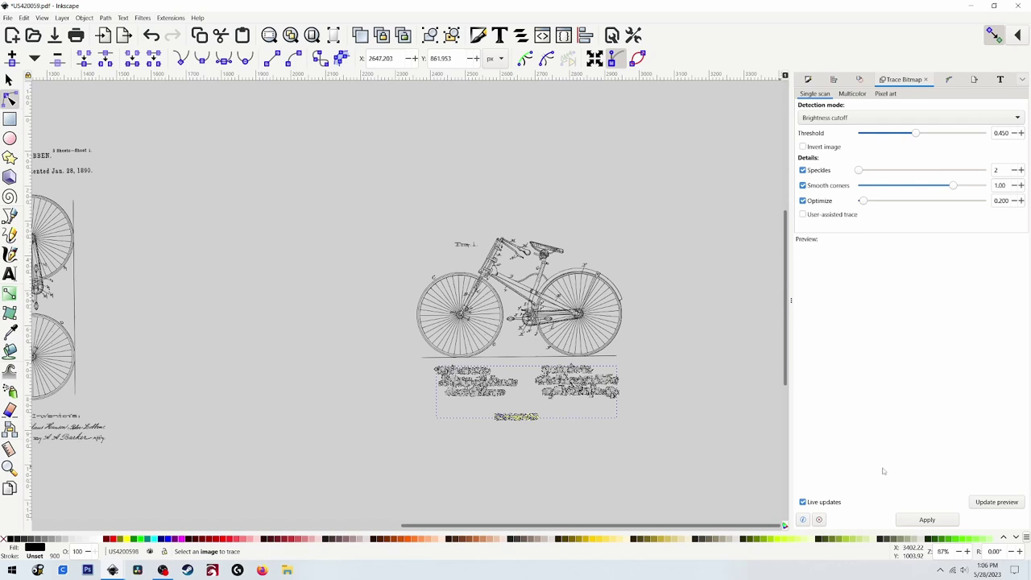
{"action": "key", "text": "Up"}
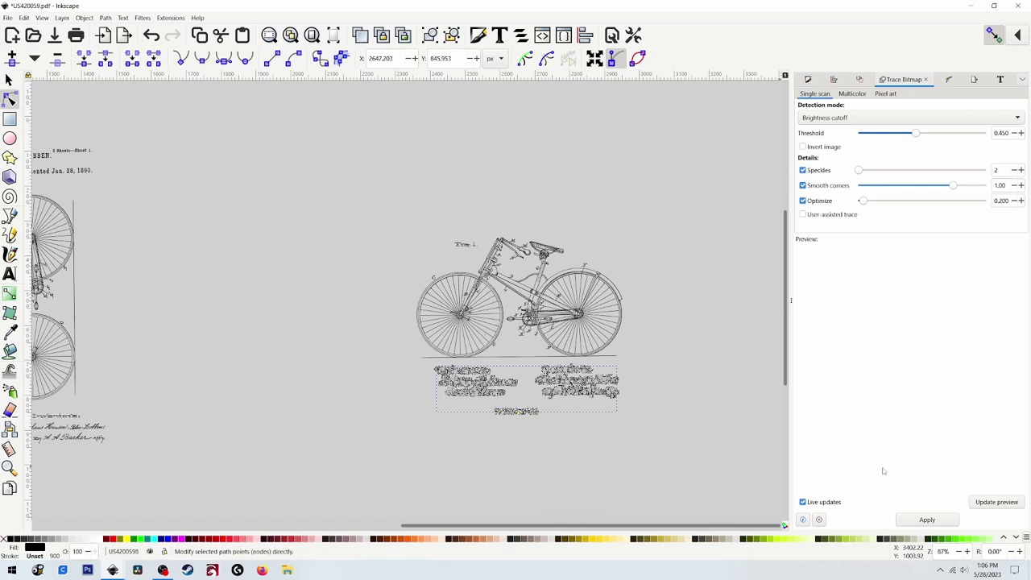
{"action": "key", "text": "Right"}
{"action": "key", "text": "Right"}
{"action": "key", "text": "Right"}
{"action": "key", "text": "Right"}
{"action": "key", "text": "Right"}
{"action": "key", "text": "Right"}
{"action": "key", "text": "Right"}
{"action": "key", "text": "Up"}
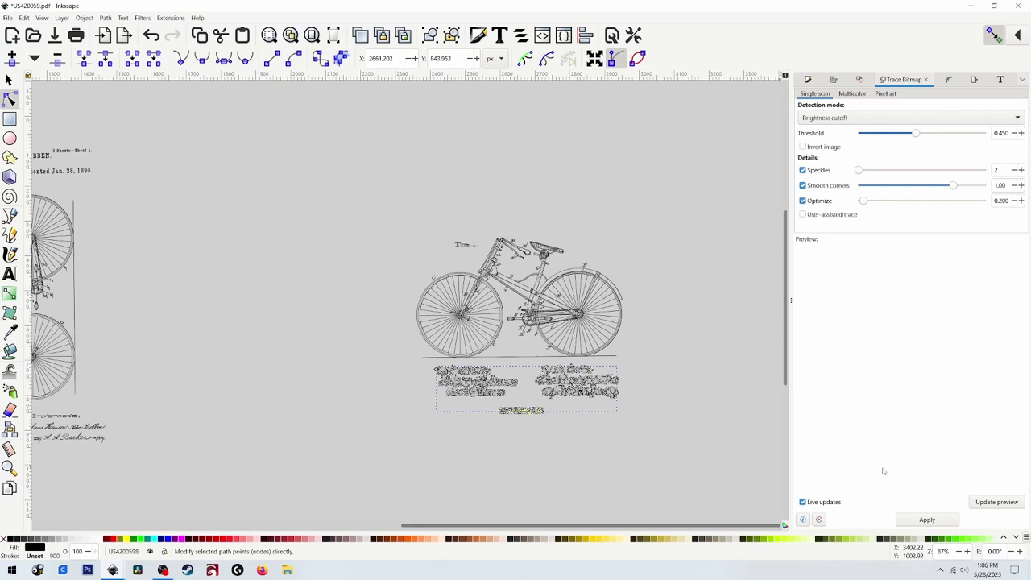
{"action": "key", "text": "Up"}
Step: Leave node editing and select the remaining left patent page copy
{"action": "key", "text": "Escape"}
{"action": "key", "text": "s"}
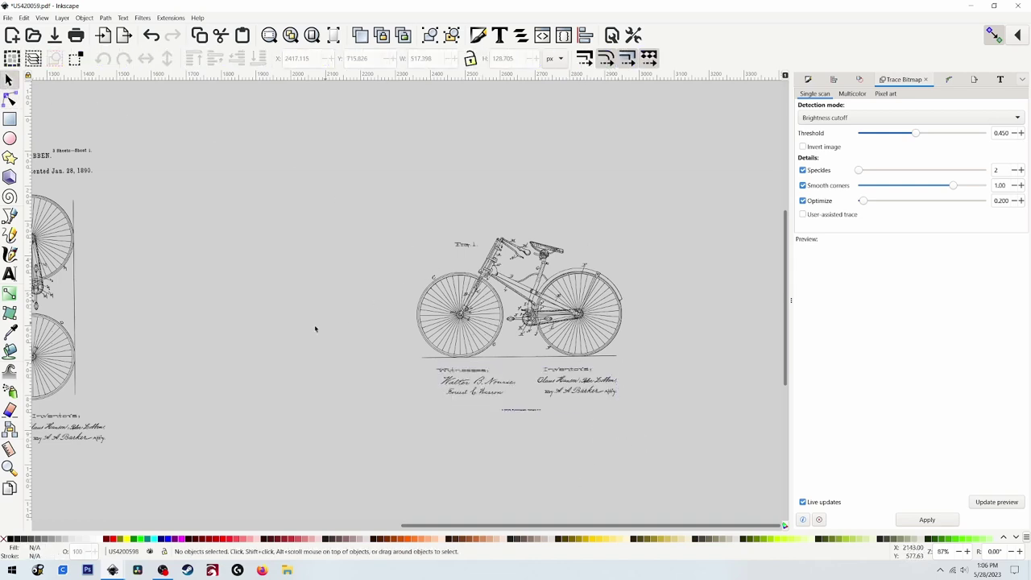
{"action": "scroll", "coordinate": [277, 333], "scroll_direction": "left", "scroll_amount": 1}
{"action": "scroll", "coordinate": [278, 333], "scroll_direction": "left", "scroll_amount": 8}
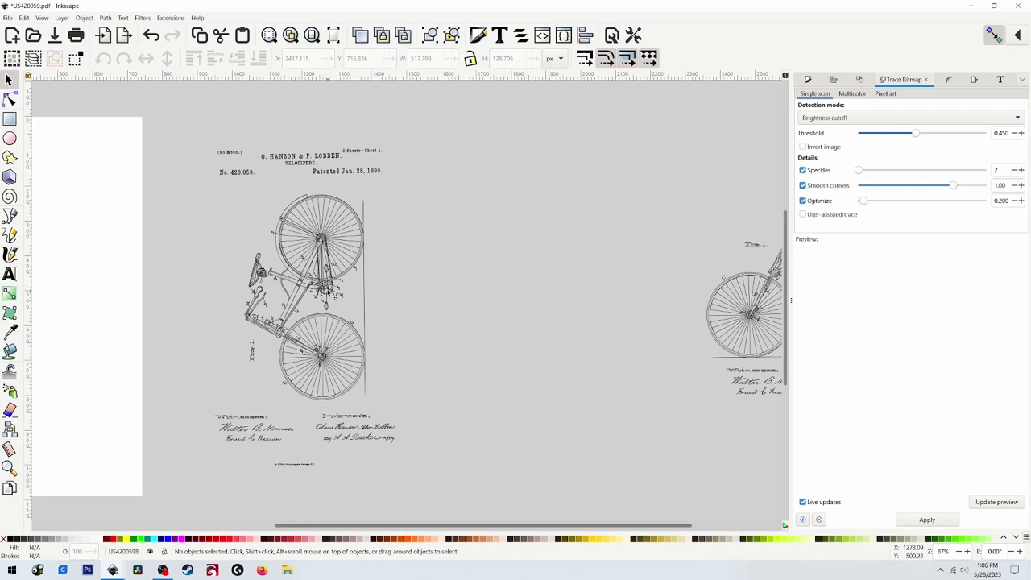
{"action": "left_click", "coordinate": [338, 296]}
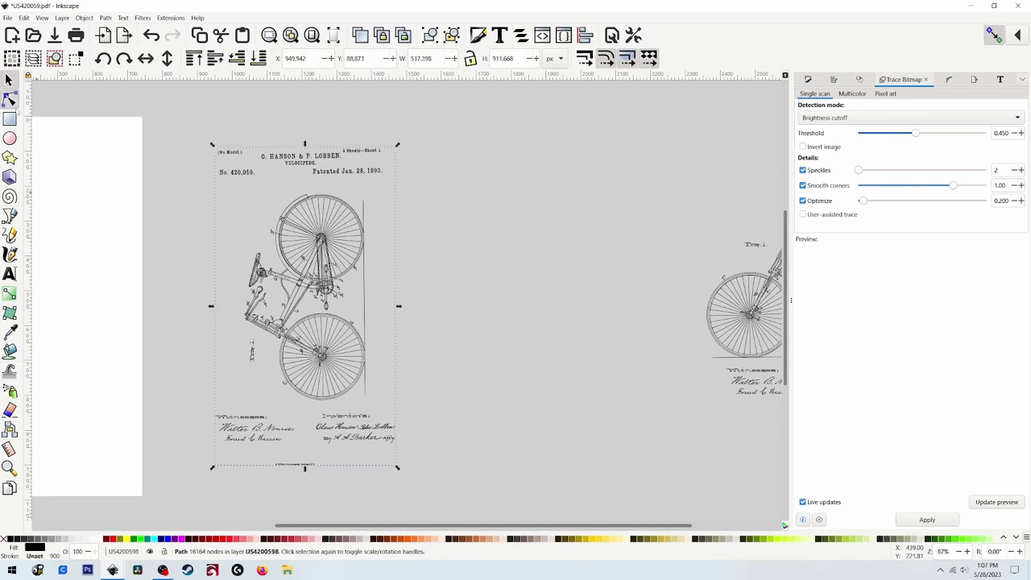
Step: Delete the bicycle figure and signatures from the left copy, keeping only its header text
{"action": "left_click", "coordinate": [10, 98]}
{"action": "left_click_drag", "start_coordinate": [431, 493], "coordinate": [180, 190]}
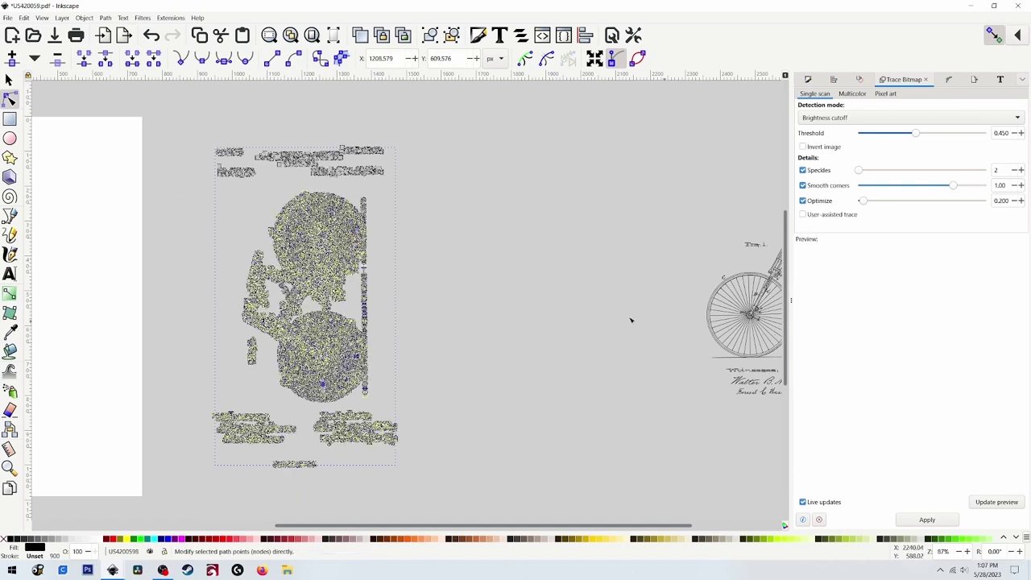
{"action": "key", "text": "Delete"}
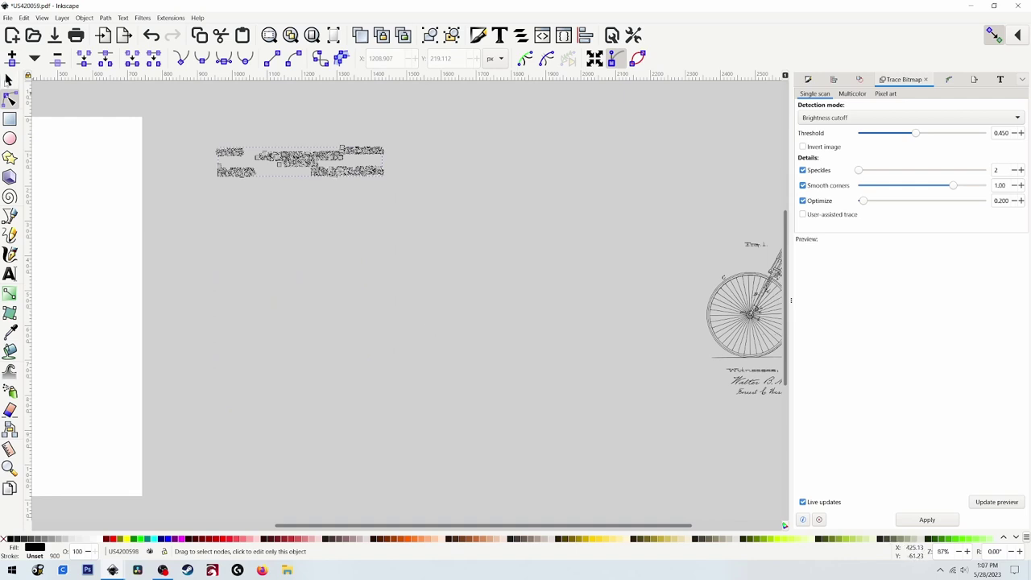
Step: Position the header text above the horizontal bicycle
{"action": "left_click", "coordinate": [9, 80]}
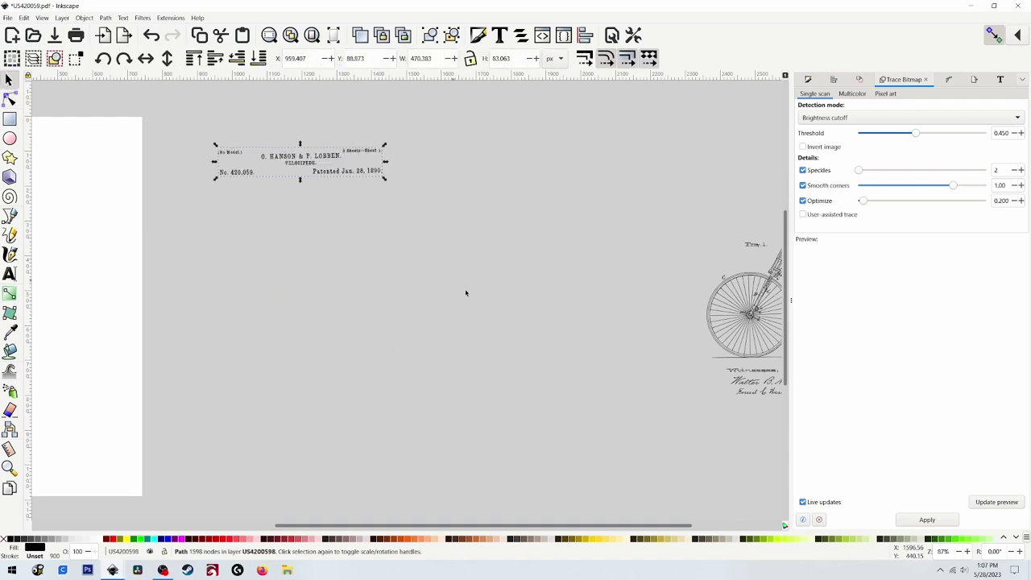
{"action": "left_click_drag", "start_coordinate": [312, 169], "coordinate": [694, 174]}
{"action": "scroll", "coordinate": [600, 218], "scroll_direction": "right", "scroll_amount": 10}
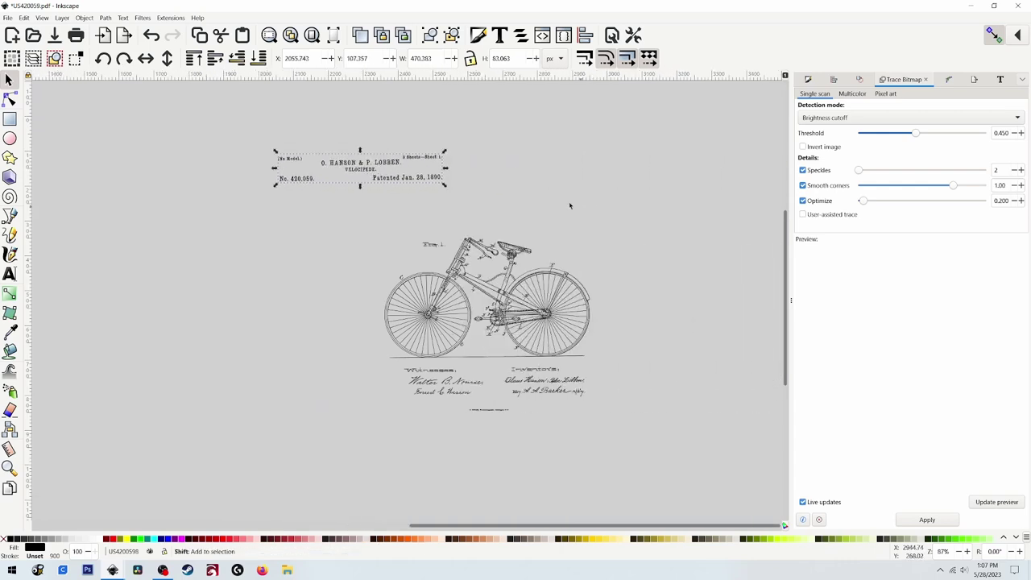
{"action": "left_click_drag", "start_coordinate": [349, 172], "coordinate": [491, 209]}
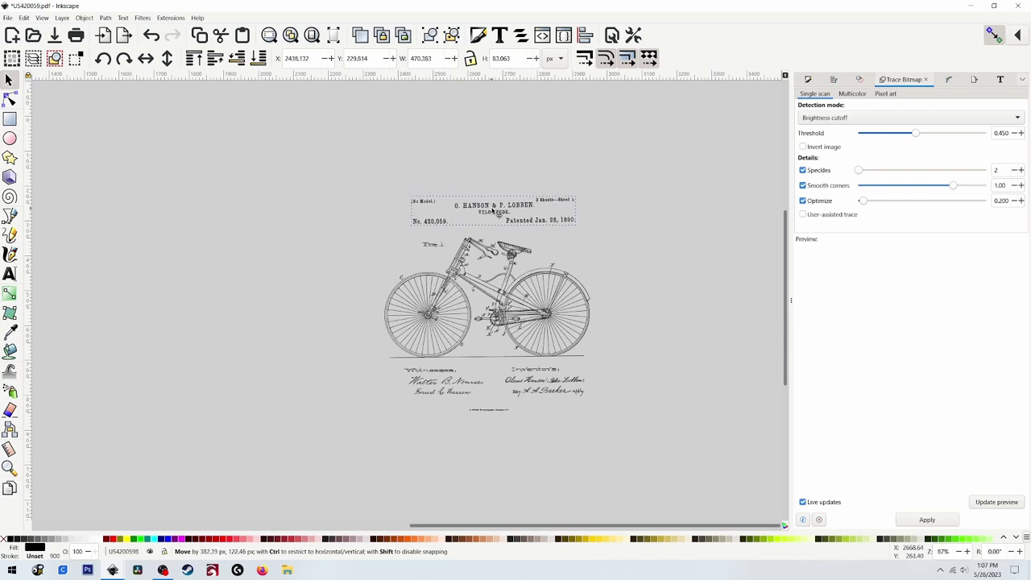
Step: Nudge the signature block slightly left beneath the bicycle
{"action": "left_click", "coordinate": [609, 447]}
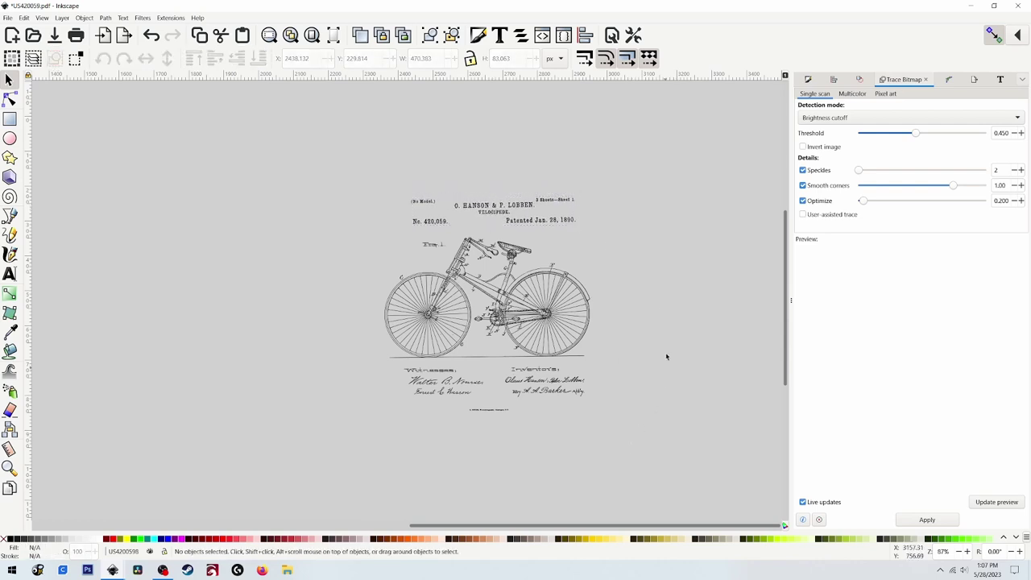
{"action": "left_click_drag", "start_coordinate": [662, 170], "coordinate": [345, 439]}
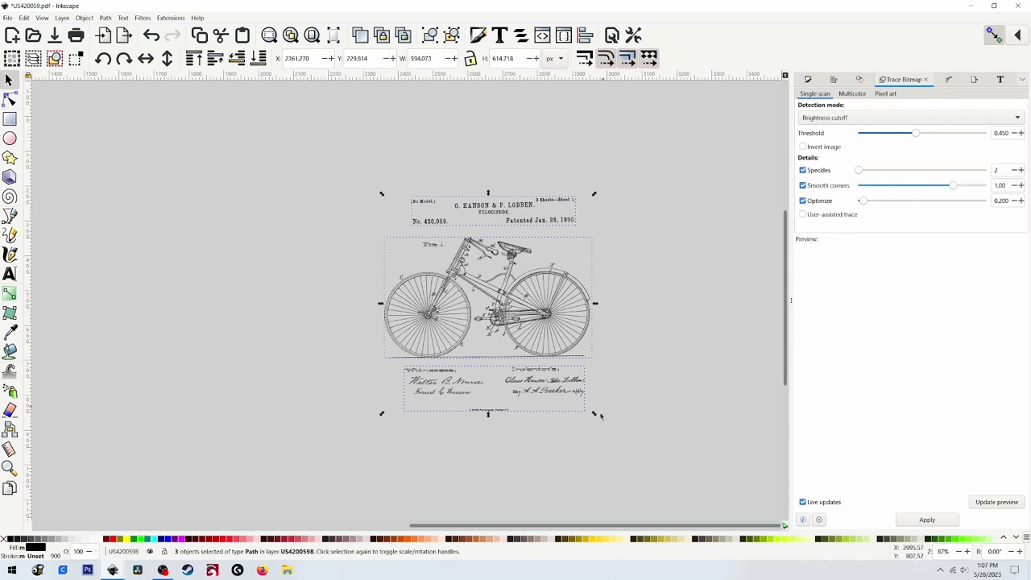
{"action": "mouse_move", "coordinate": [625, 470]}
{"action": "left_mouse_down"}
{"action": "mouse_move", "coordinate": [612, 476]}
{"action": "mouse_move", "coordinate": [363, 365]}
{"action": "left_mouse_up"}
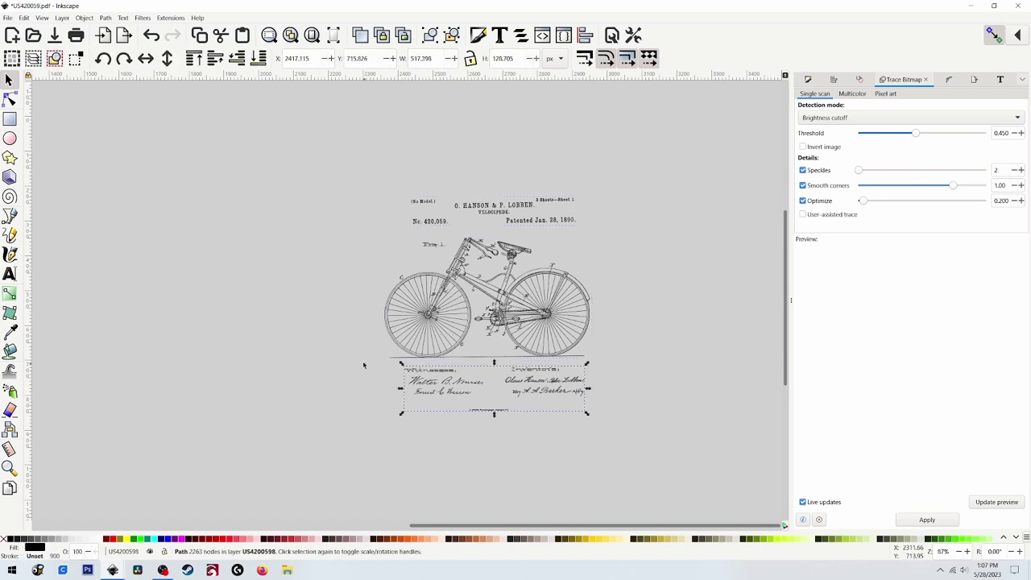
{"action": "key", "text": "Left"}
{"action": "key", "text": "Left"}
{"action": "key", "text": "Left"}
{"action": "key", "text": "Left"}
{"action": "key", "text": "Left"}
{"action": "key", "text": "Left"}
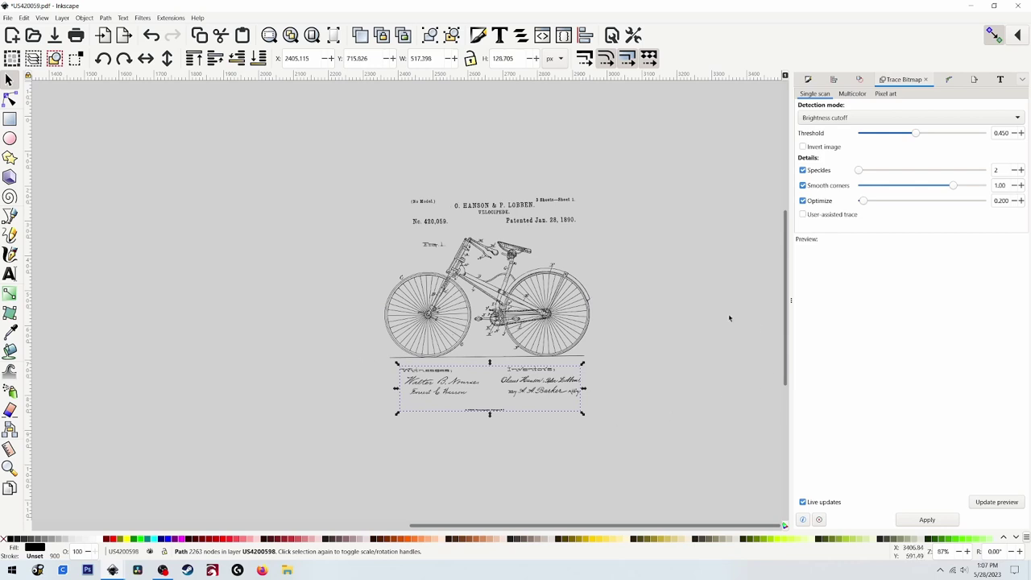
{"action": "left_click", "coordinate": [705, 312]}
Step: Group the header, bicycle and signatures with Ctrl+G and move the group left
{"action": "left_click_drag", "start_coordinate": [663, 165], "coordinate": [328, 469]}
{"action": "key", "text": "ctrl"}
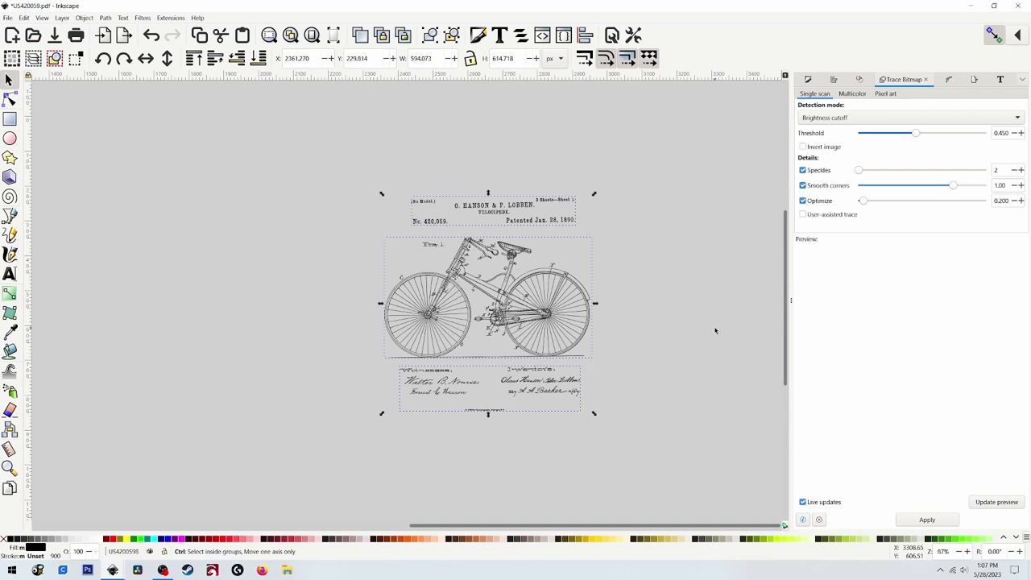
{"action": "key", "text": "ctrl+g"}
{"action": "scroll", "coordinate": [435, 327], "scroll_direction": "down", "scroll_amount": 2}
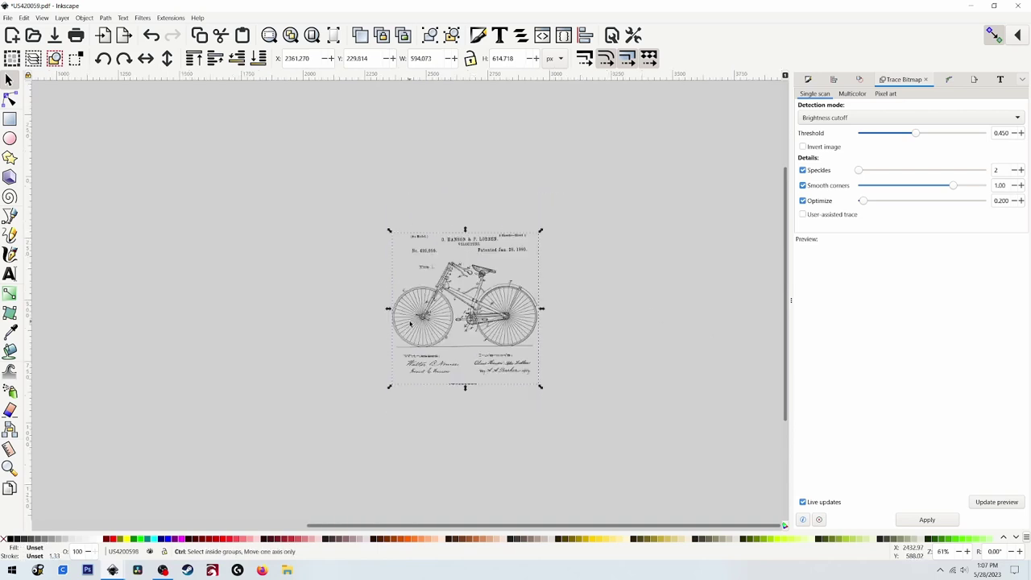
{"action": "left_click_drag", "start_coordinate": [436, 327], "coordinate": [281, 309]}
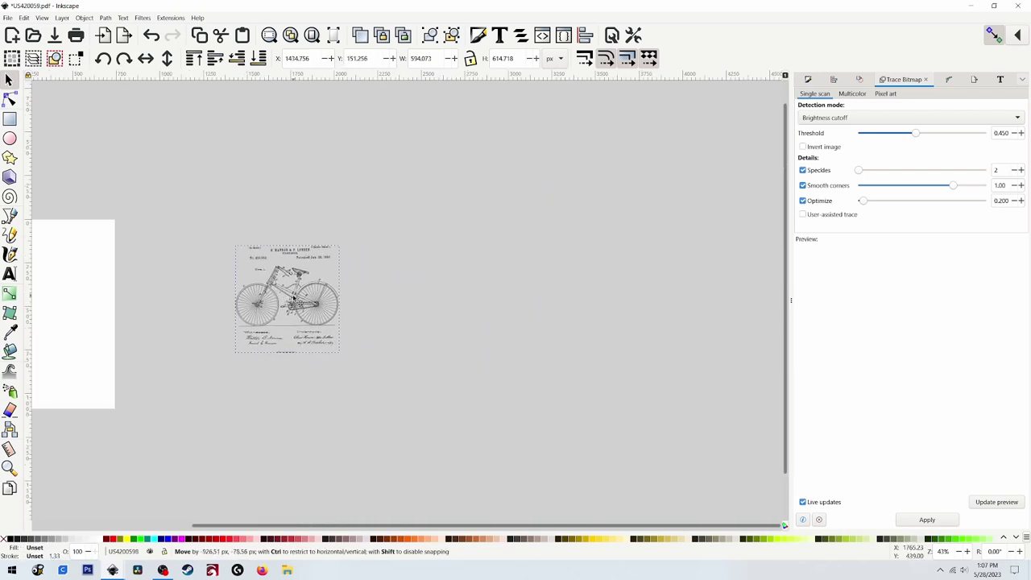
{"action": "scroll", "coordinate": [186, 320], "scroll_direction": "left", "scroll_amount": 4}
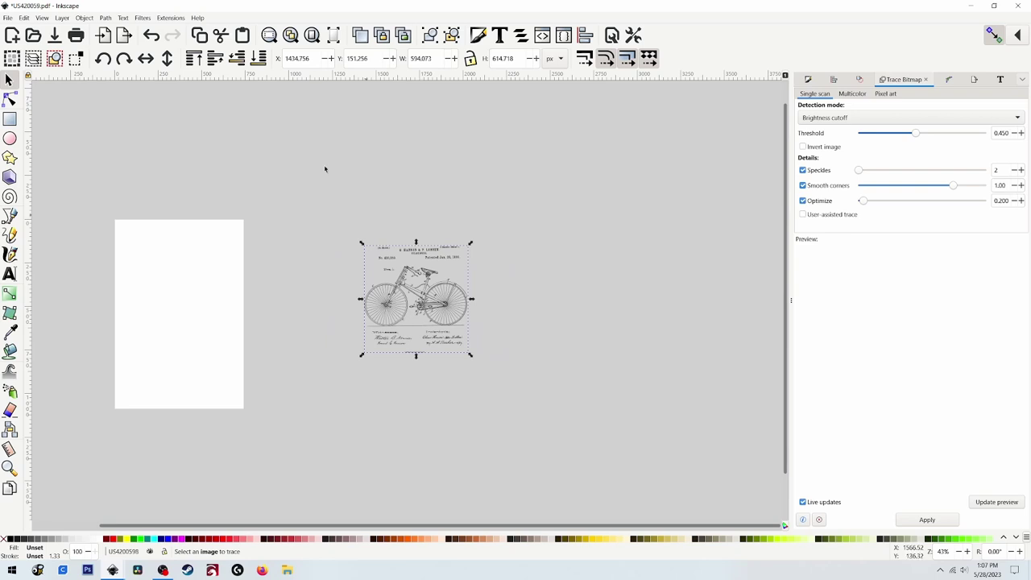
Step: Save the grouped drawing as the Inkscape SVG file bicyclepatent.svg in the patents folder
{"action": "left_click", "coordinate": [8, 18]}
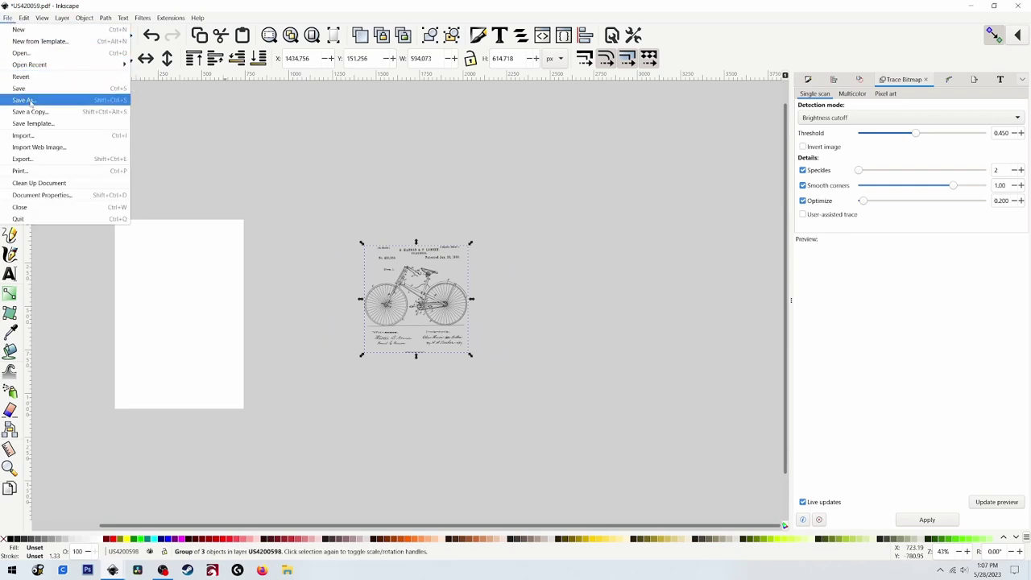
{"action": "left_click", "coordinate": [30, 101]}
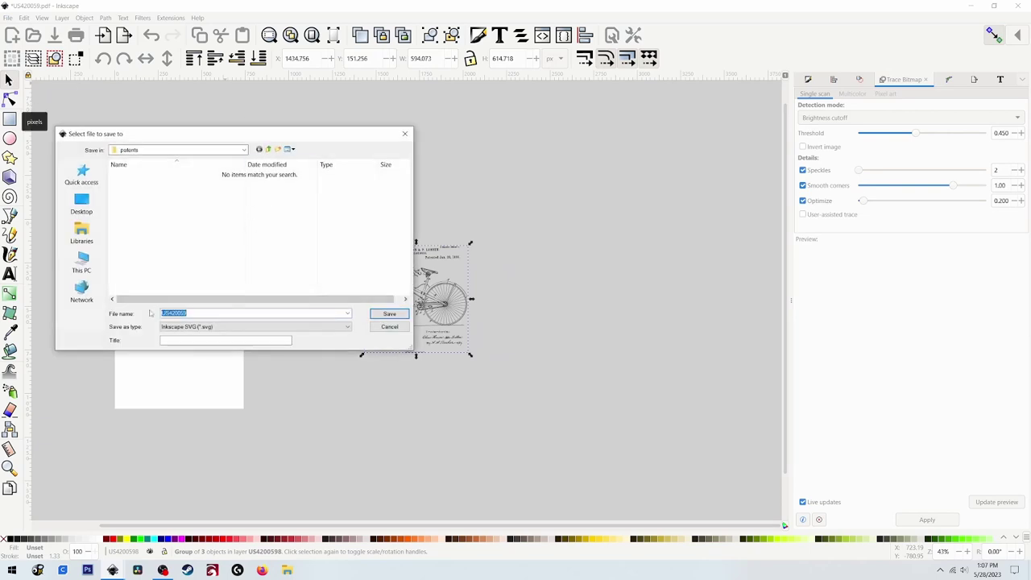
{"action": "type", "text": "bicyclepatent"}
{"action": "left_click", "coordinate": [389, 315]}
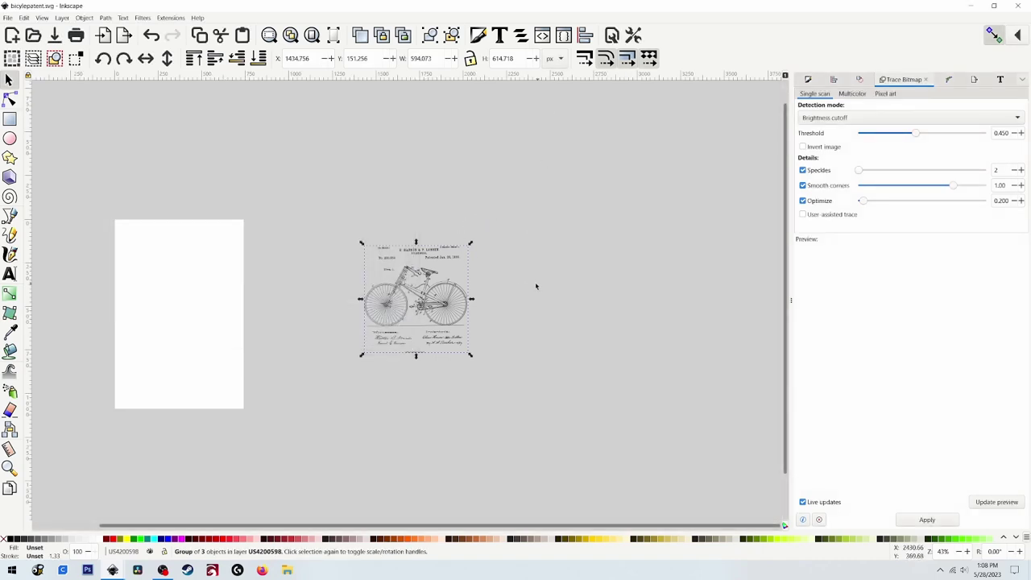
{"action": "left_click", "coordinate": [514, 284]}
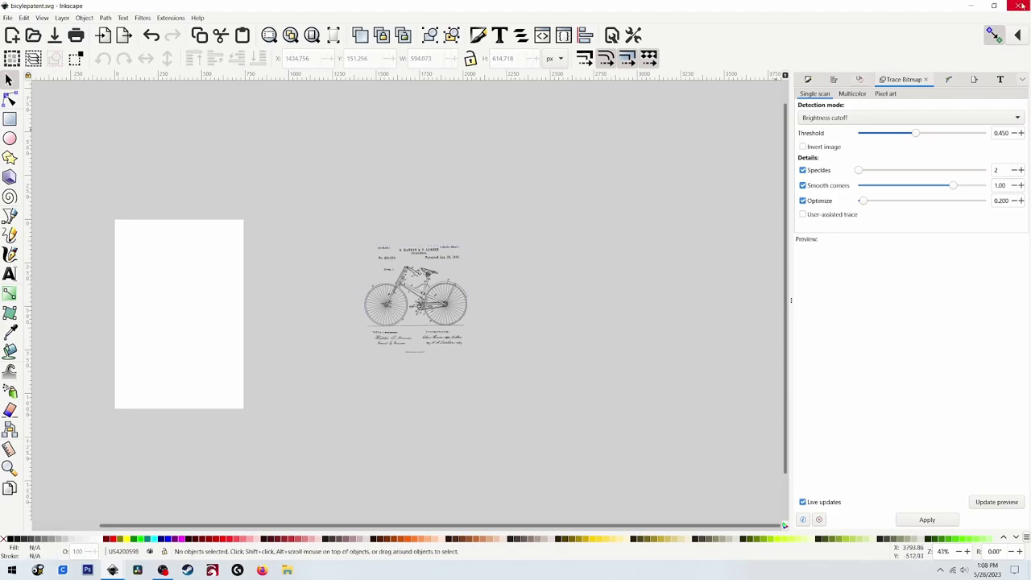
Step: Close the Inkscape document and import bicyclepatent onto the LightBurn workspace
{"action": "key", "text": "ctrl+w"}
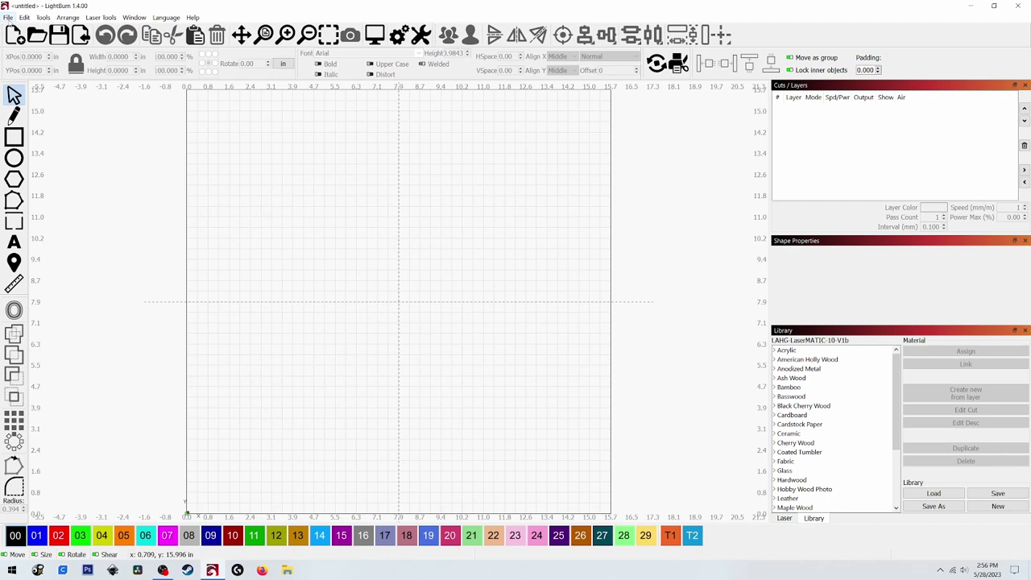
{"action": "left_click", "coordinate": [8, 17]}
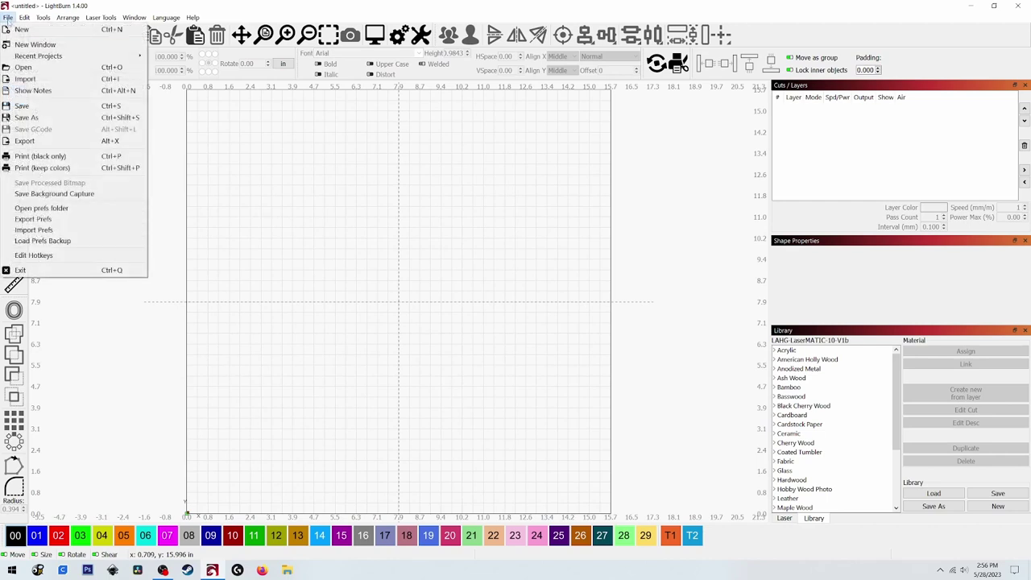
{"action": "left_click", "coordinate": [32, 79]}
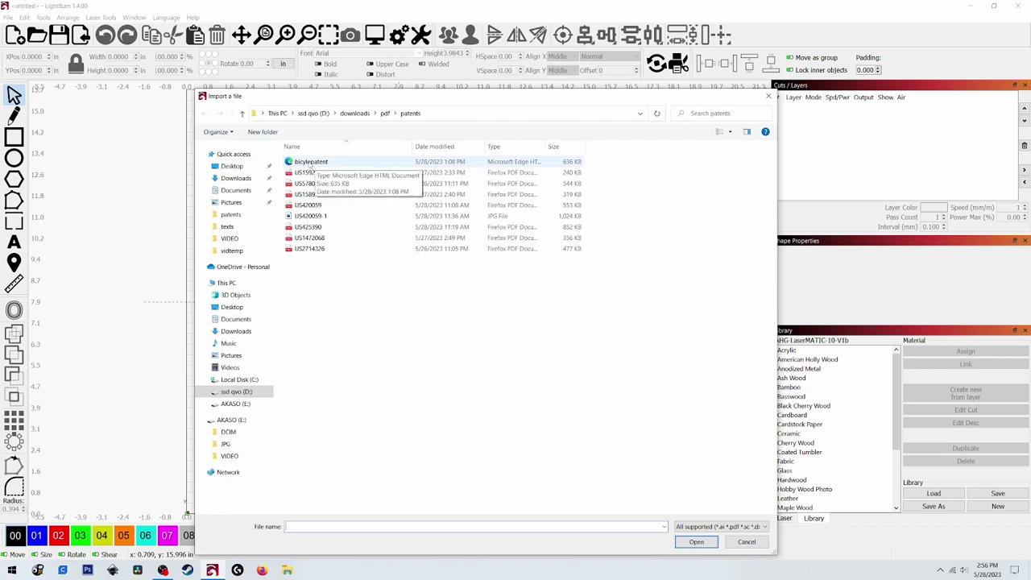
{"action": "left_click", "coordinate": [310, 166]}
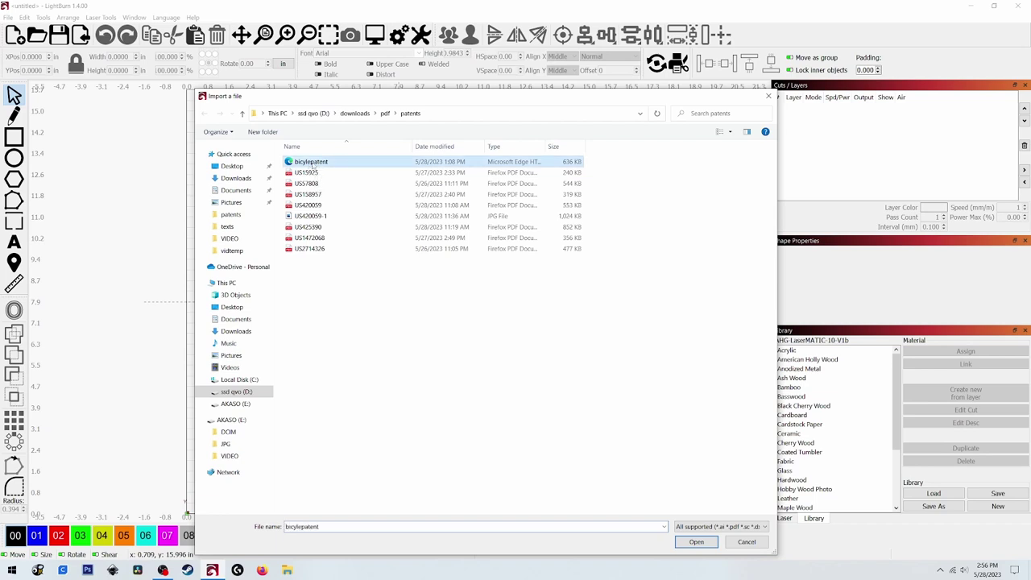
{"action": "left_click", "coordinate": [695, 542]}
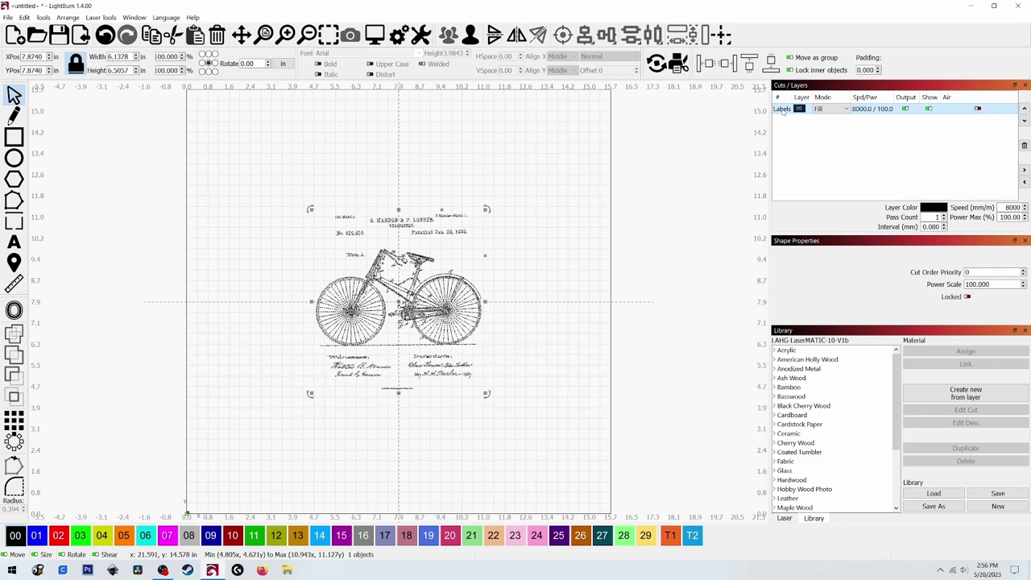
Step: Change the Labels layer speed from 8000 to 3500 mm/min and max power from 100 to 55%
{"action": "double_click", "coordinate": [782, 111]}
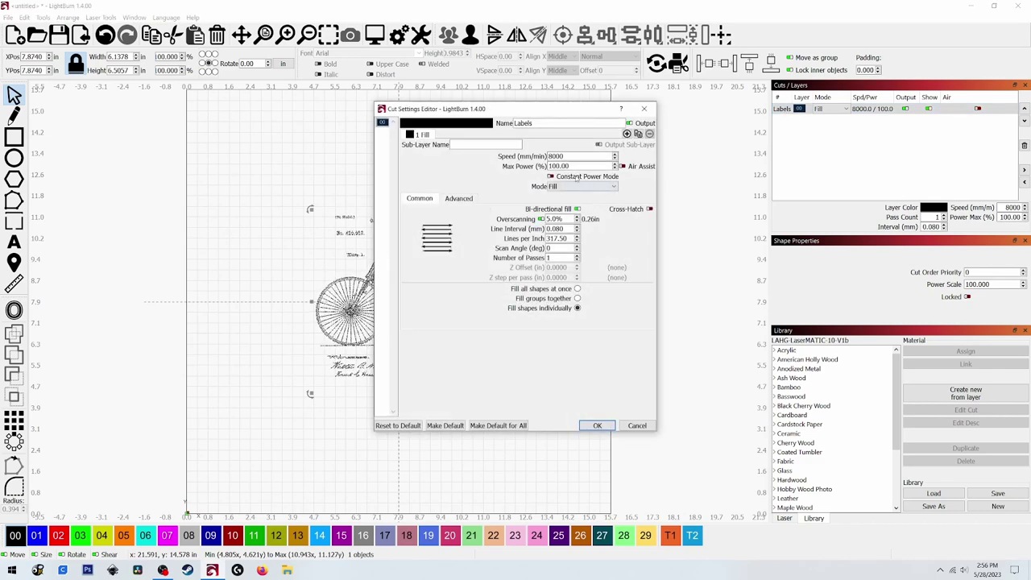
{"action": "double_click", "coordinate": [556, 156]}
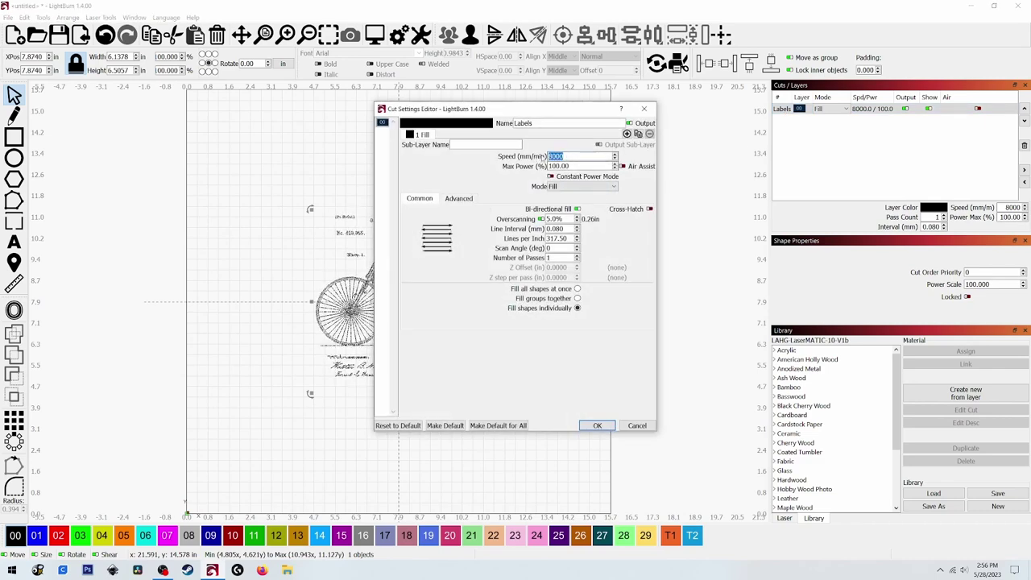
{"action": "type", "text": "35"}
{"action": "key", "text": "Tab"}
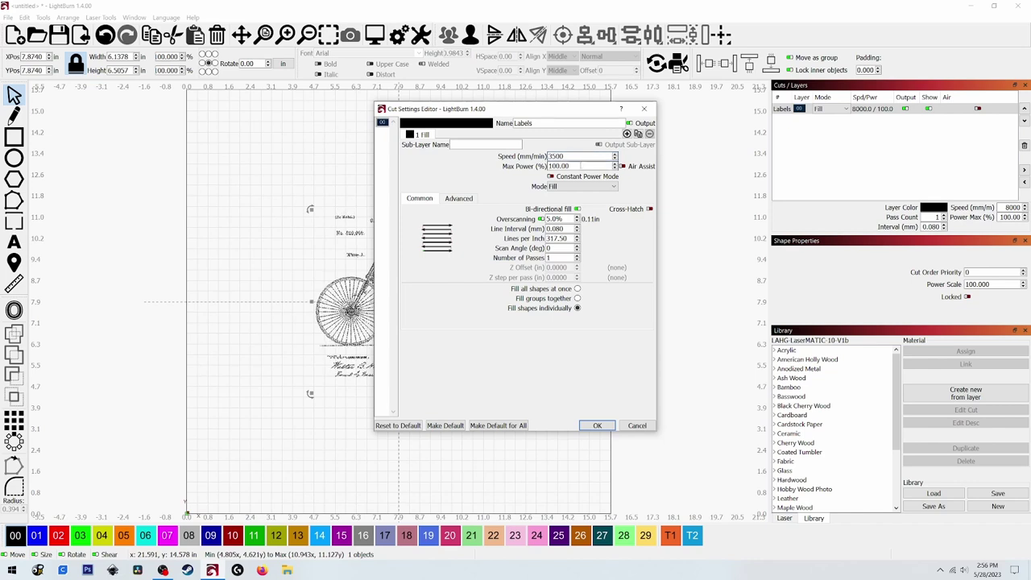
{"action": "left_click_drag", "start_coordinate": [575, 166], "coordinate": [546, 167]}
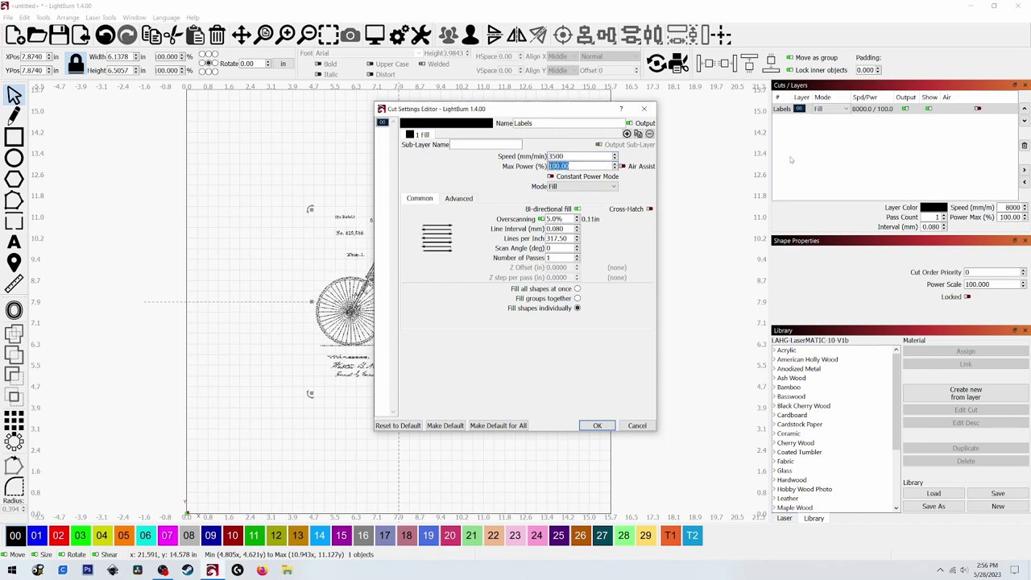
{"action": "type", "text": "55"}
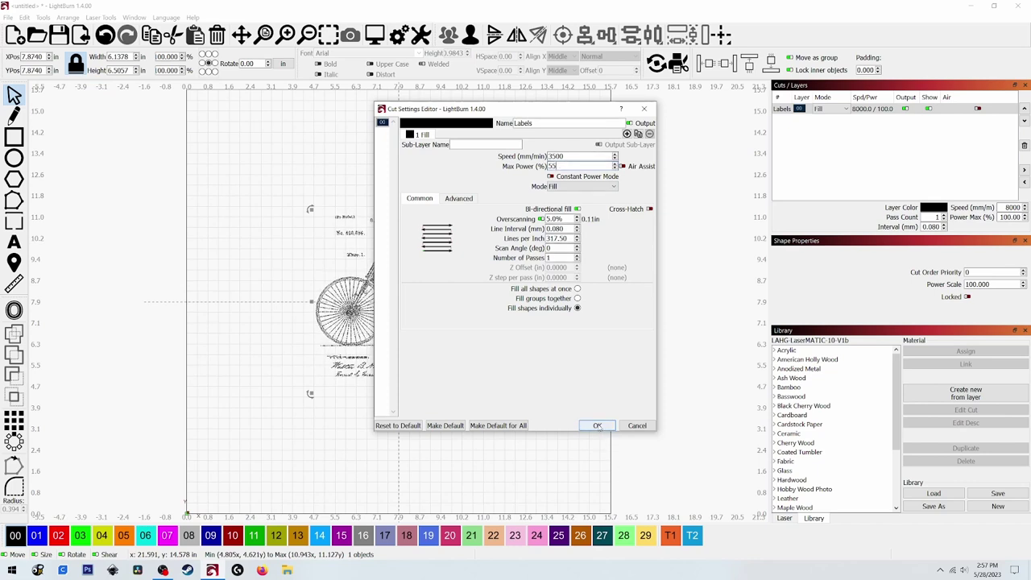
{"action": "left_click", "coordinate": [596, 426]}
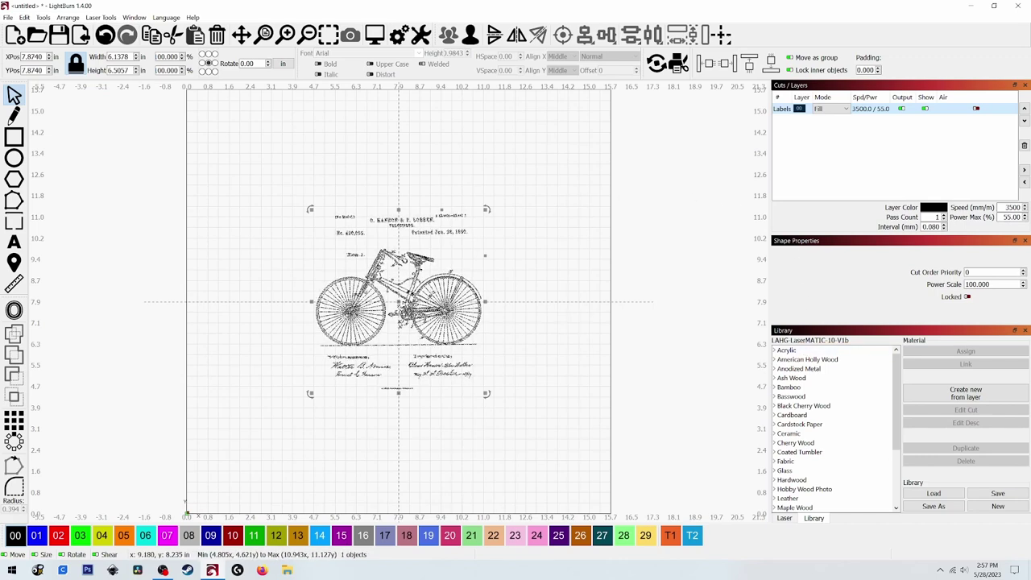
{"action": "right_click", "coordinate": [435, 294]}
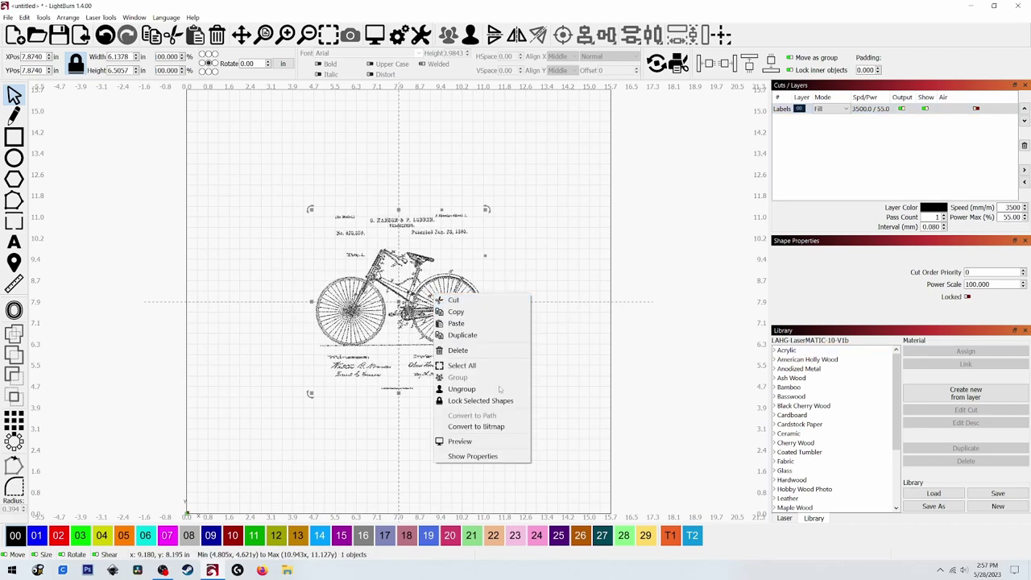
{"action": "left_click", "coordinate": [474, 441]}
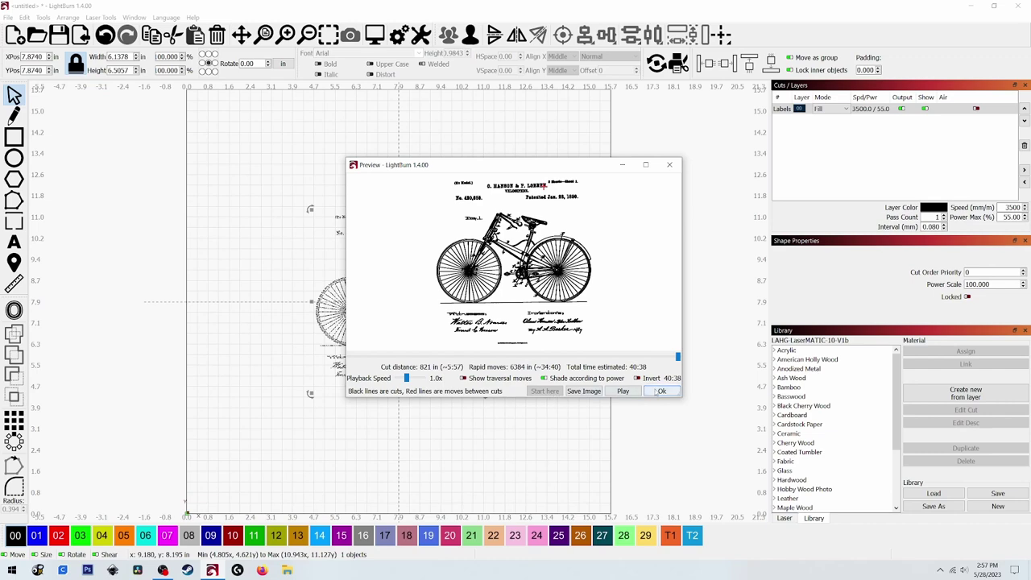
{"action": "left_click", "coordinate": [661, 391]}
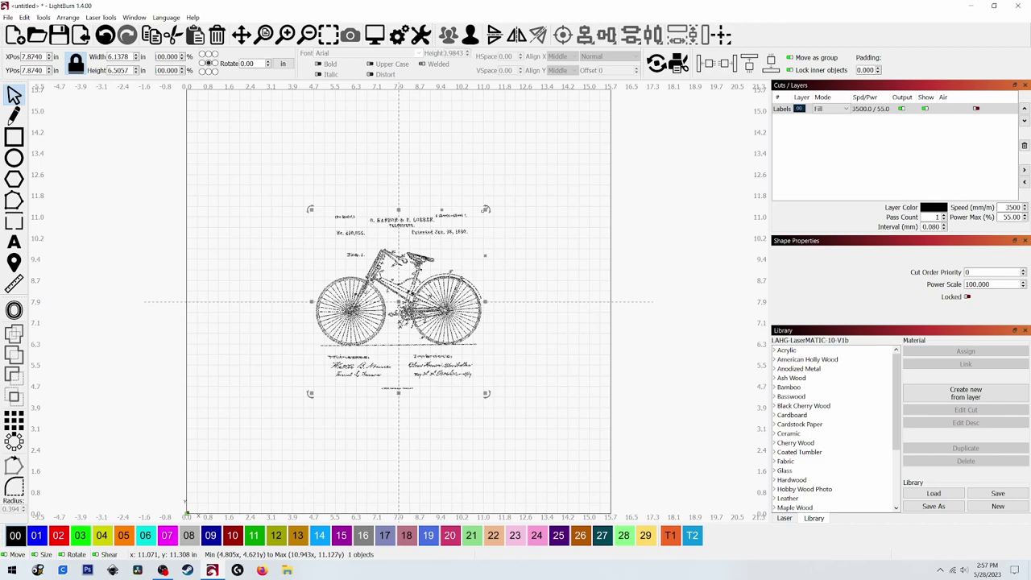
Step: Scale the bicycle drawing to about 4.50 × 4.77 in and preview the job, now 24:28
{"action": "left_click_drag", "start_coordinate": [486, 209], "coordinate": [461, 227]}
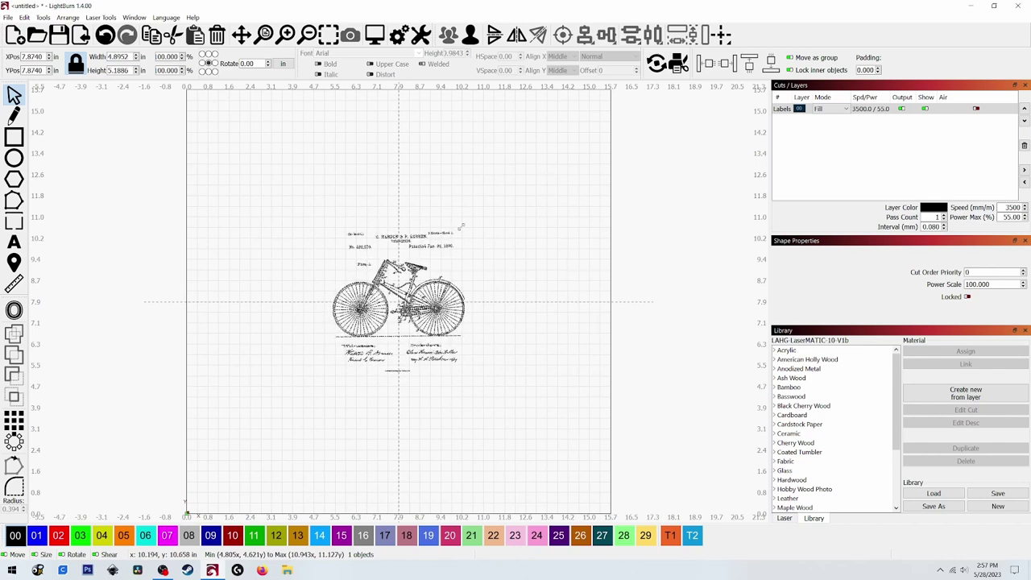
{"action": "left_click_drag", "start_coordinate": [462, 226], "coordinate": [457, 232]}
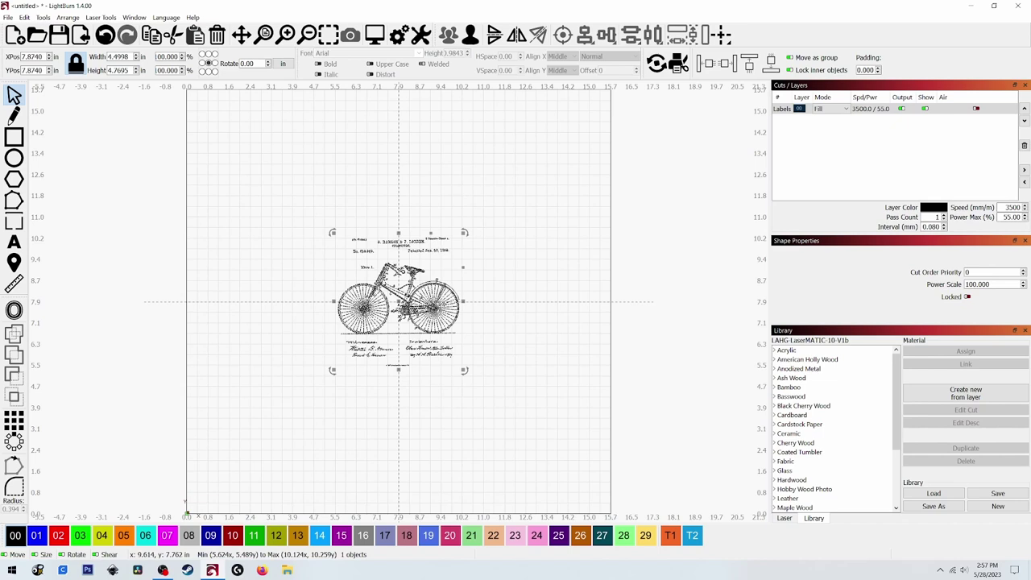
{"action": "right_click", "coordinate": [435, 317]}
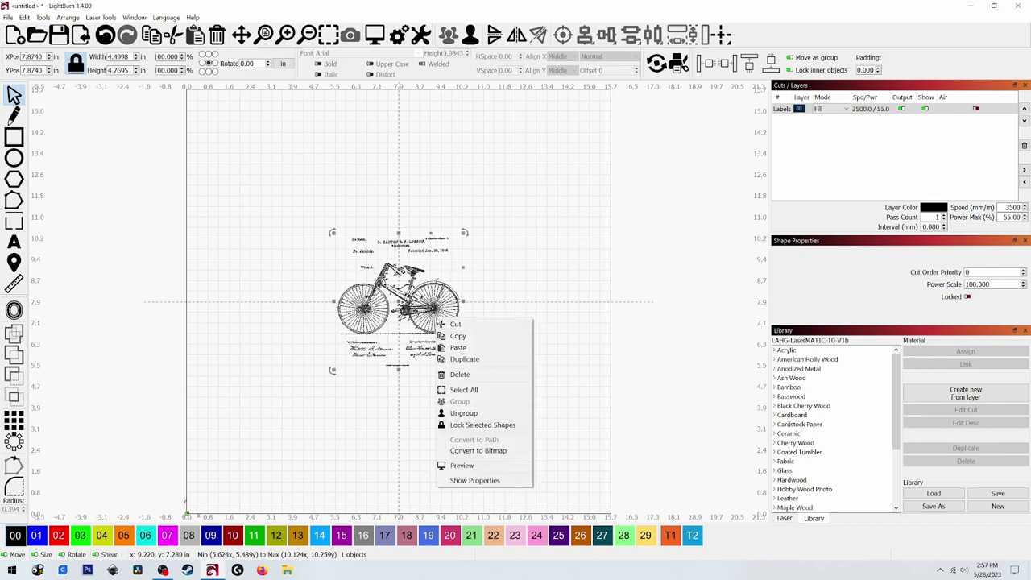
{"action": "left_click", "coordinate": [474, 464]}
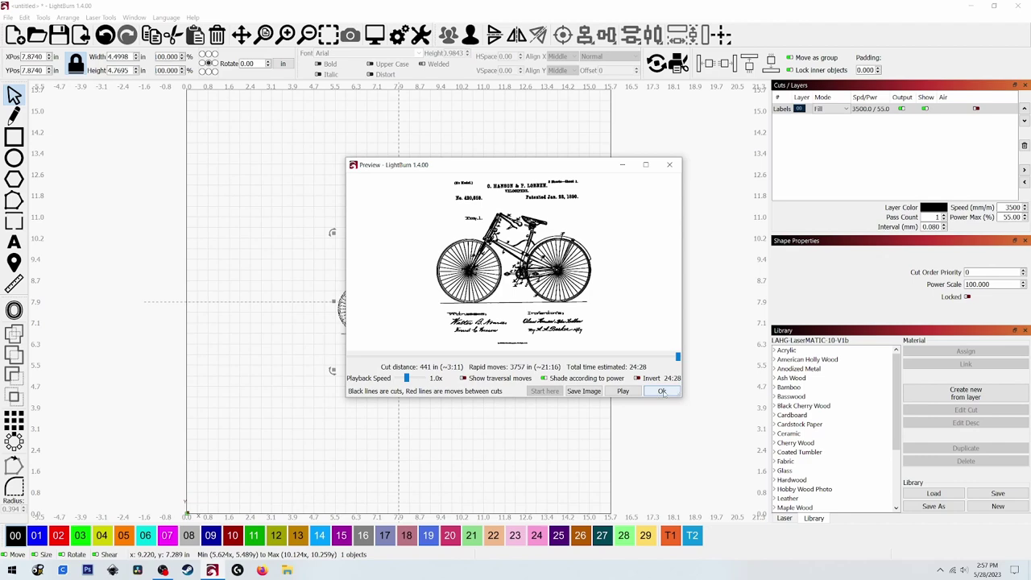
{"action": "left_click", "coordinate": [661, 390]}
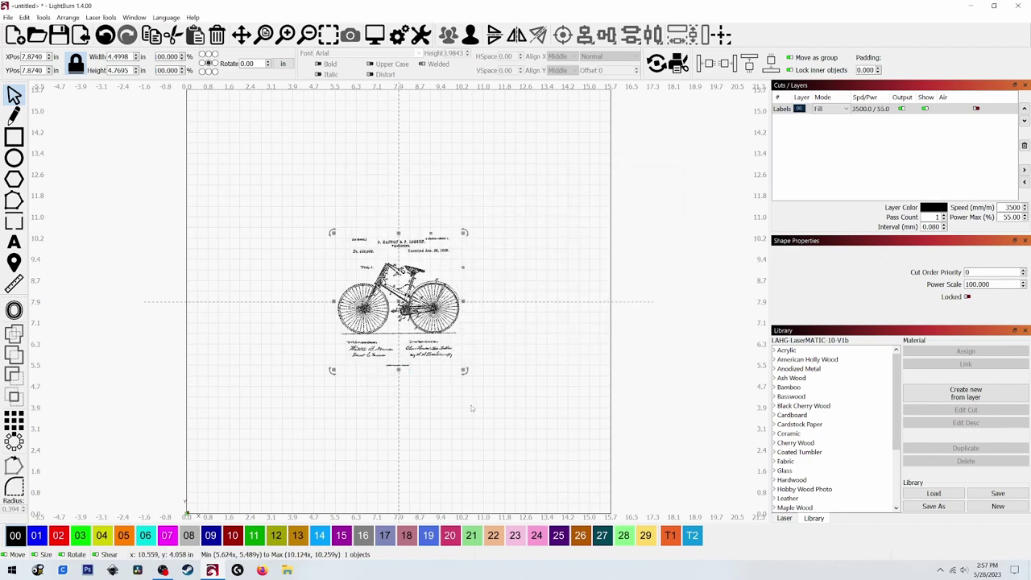